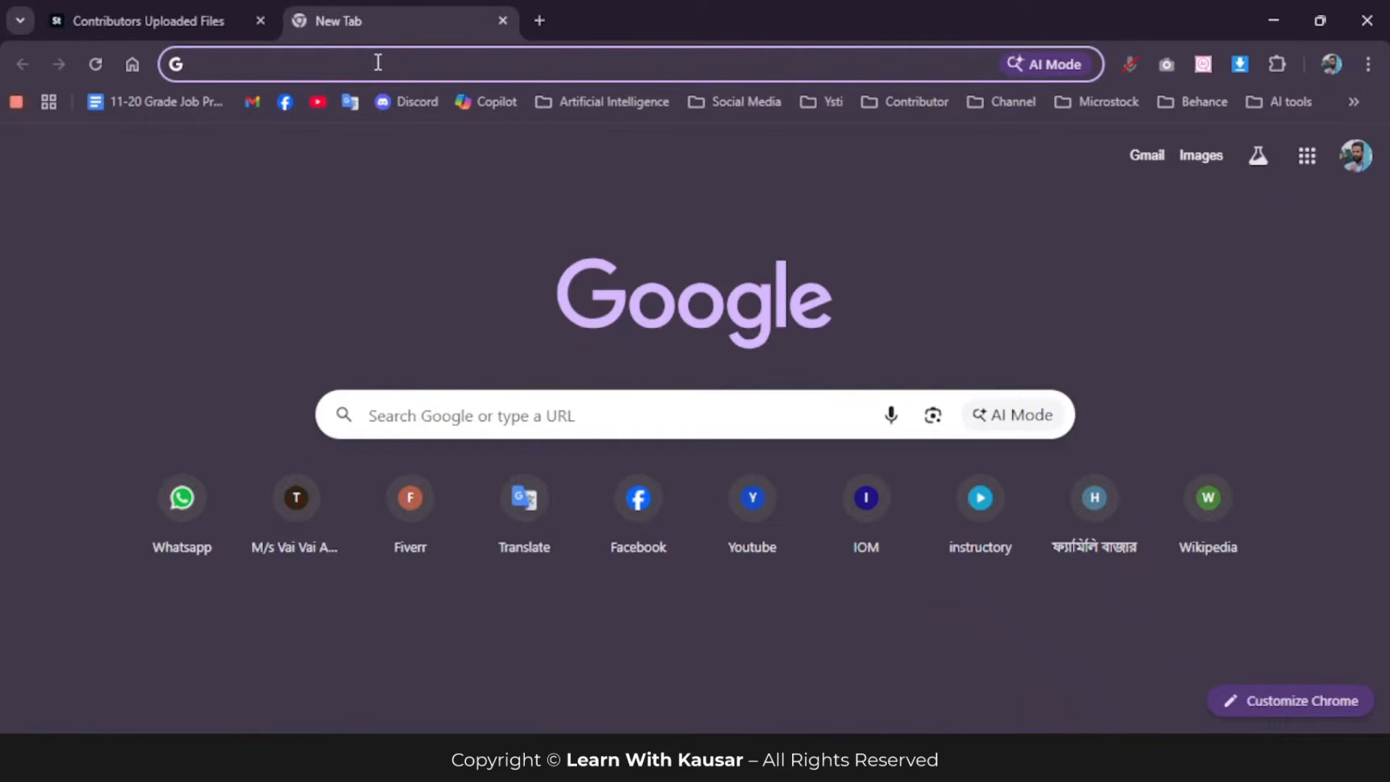
Step: Search the web for upscayl and open the official Upscayl website at upscayl.org
text(upsca)
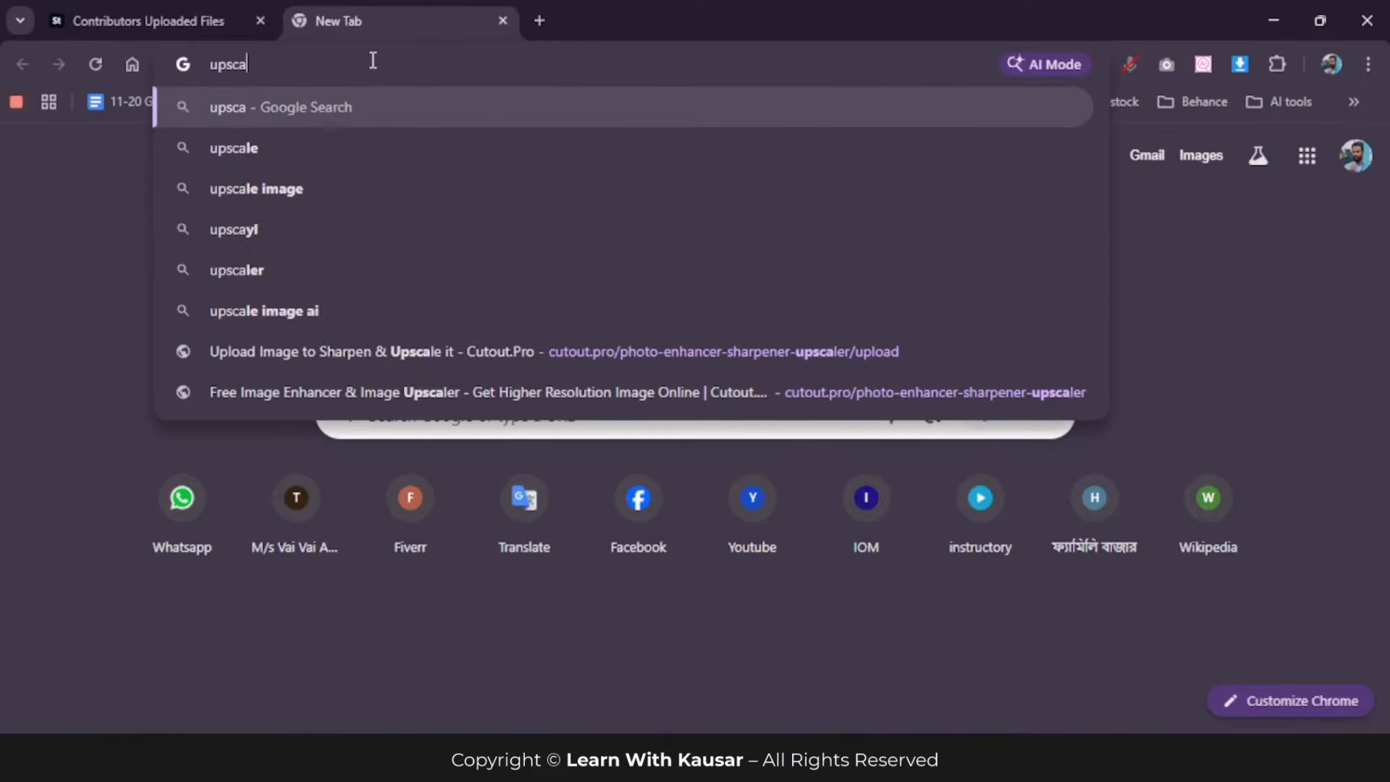
click(323, 236)
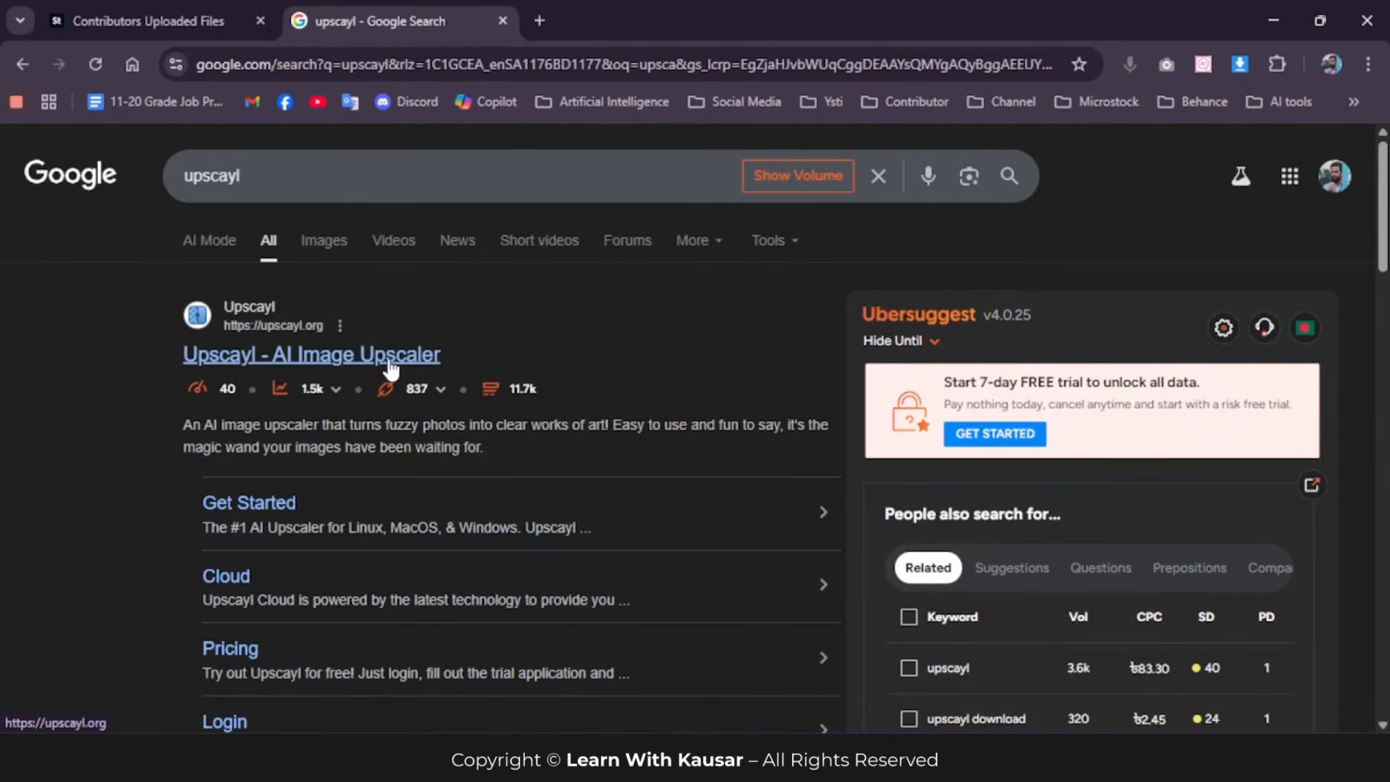
click(304, 361)
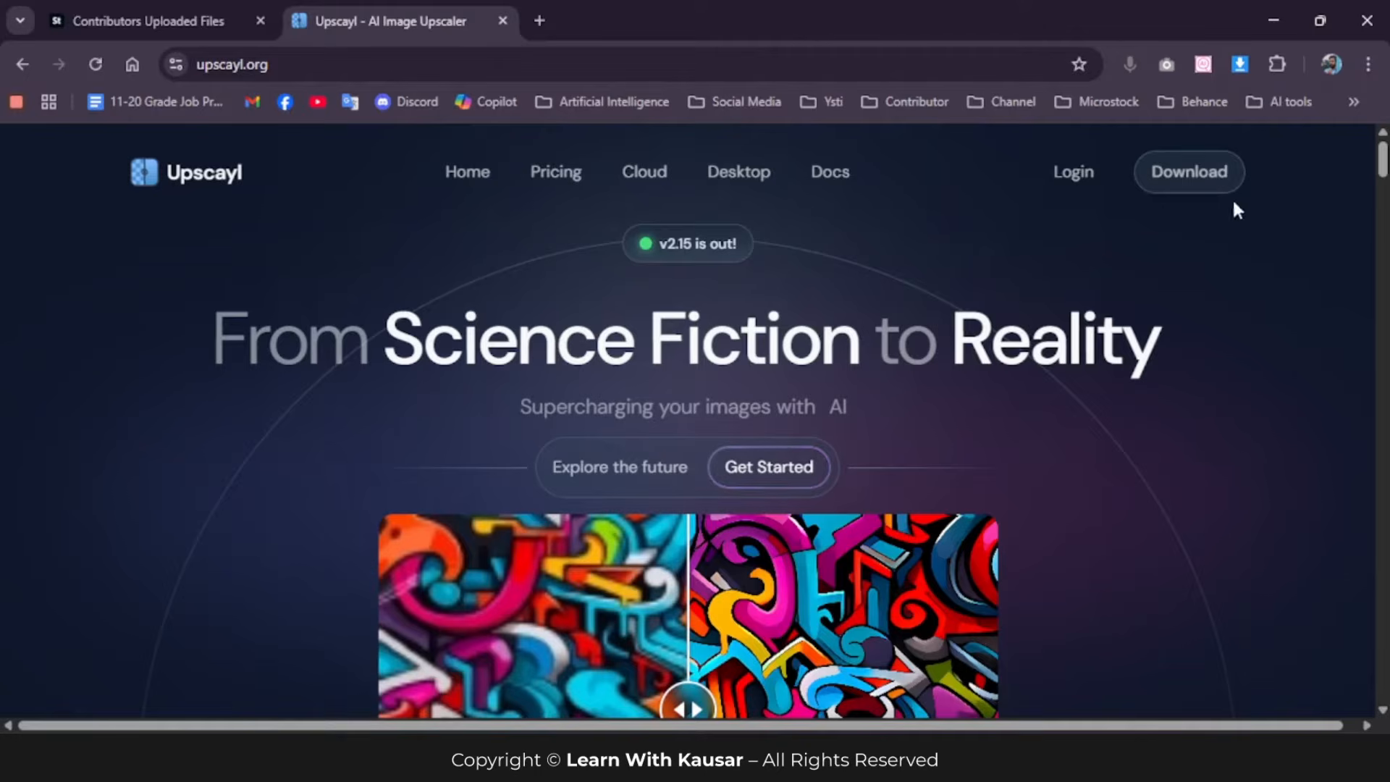
Step: Start downloading the Windows version of Upscayl from the site's download page, allowing the unverified file
click(1202, 178)
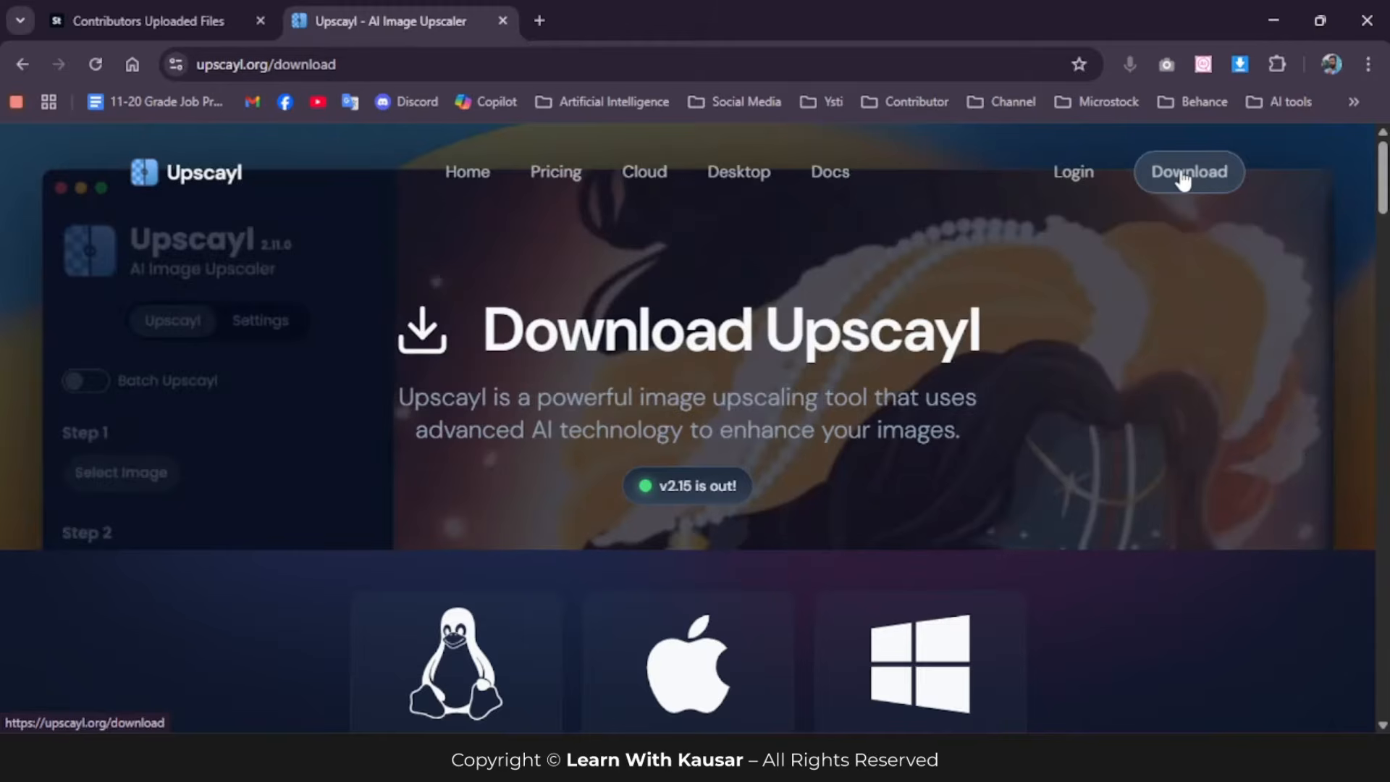
scroll(1158, 218, down, 5)
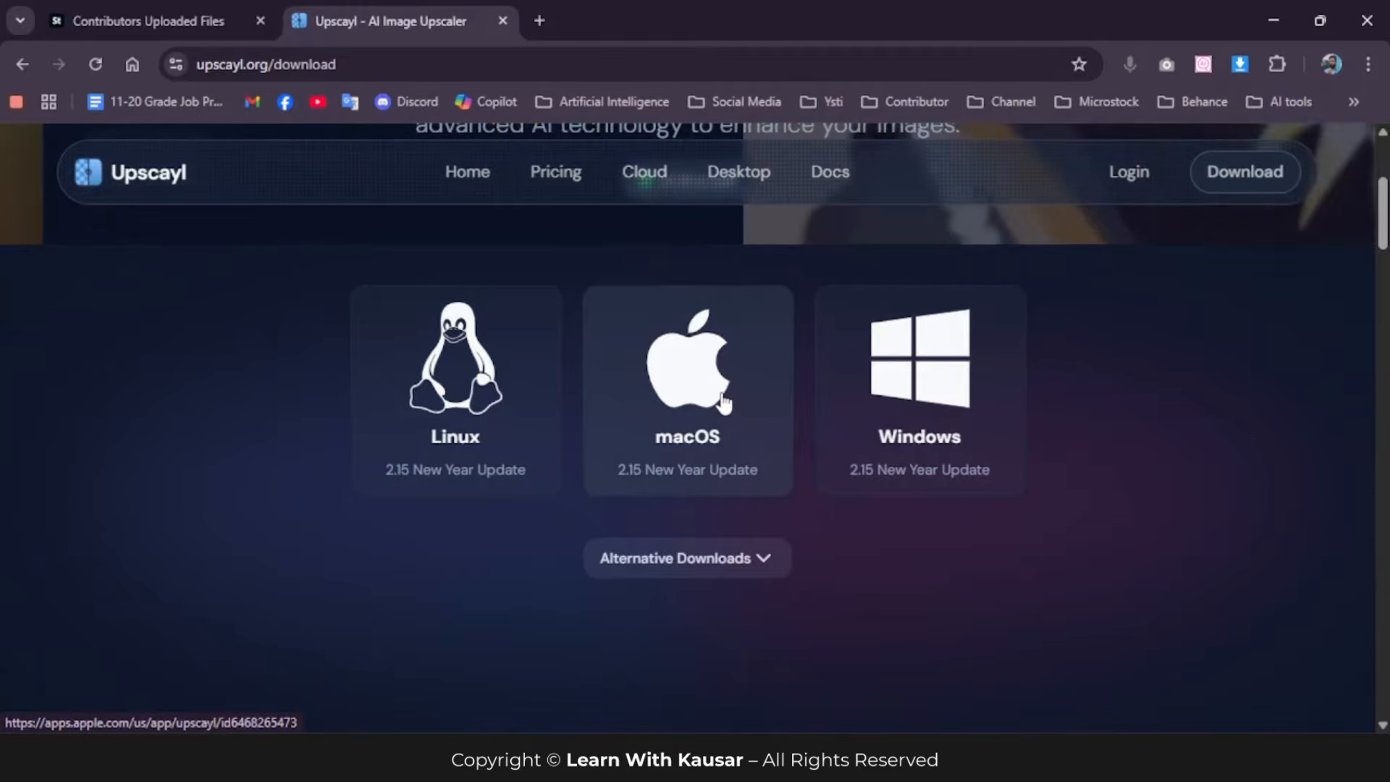
click(918, 374)
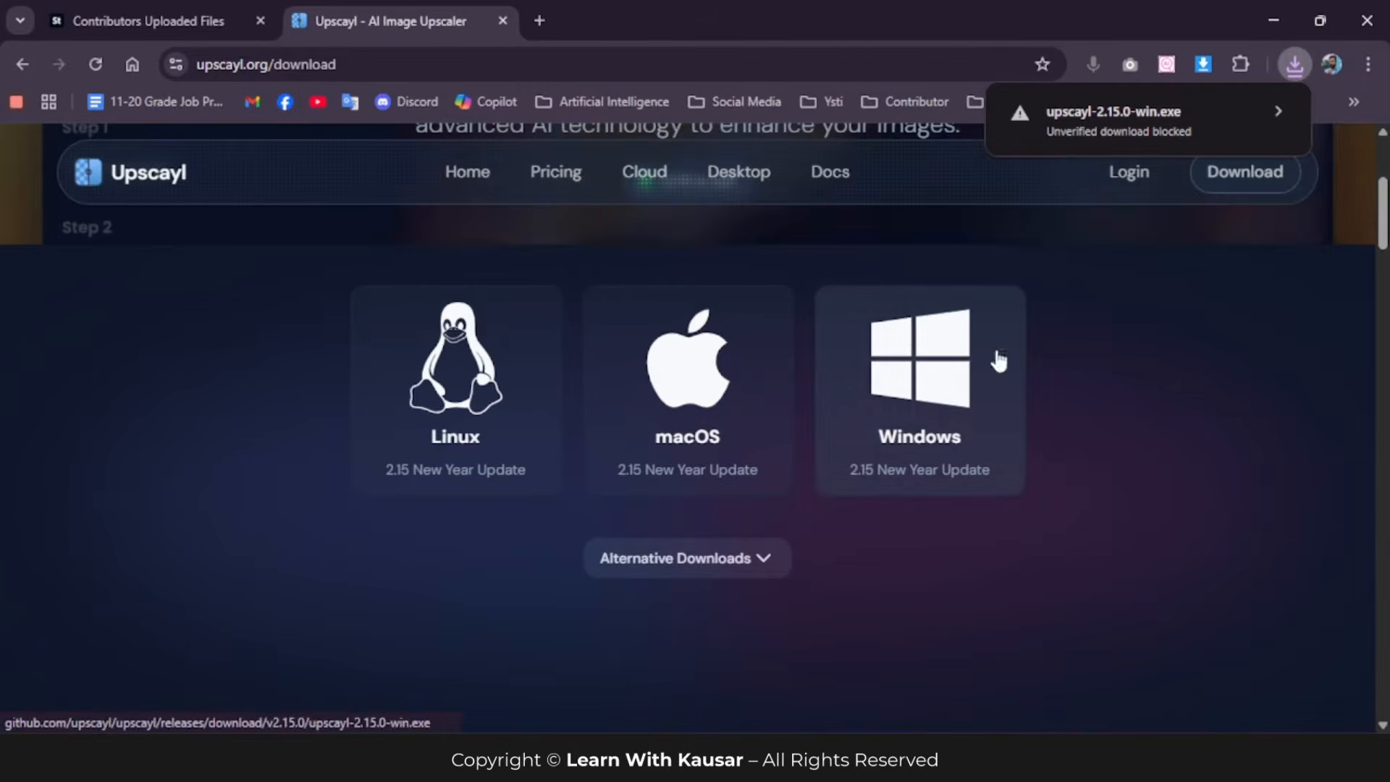
click(1279, 111)
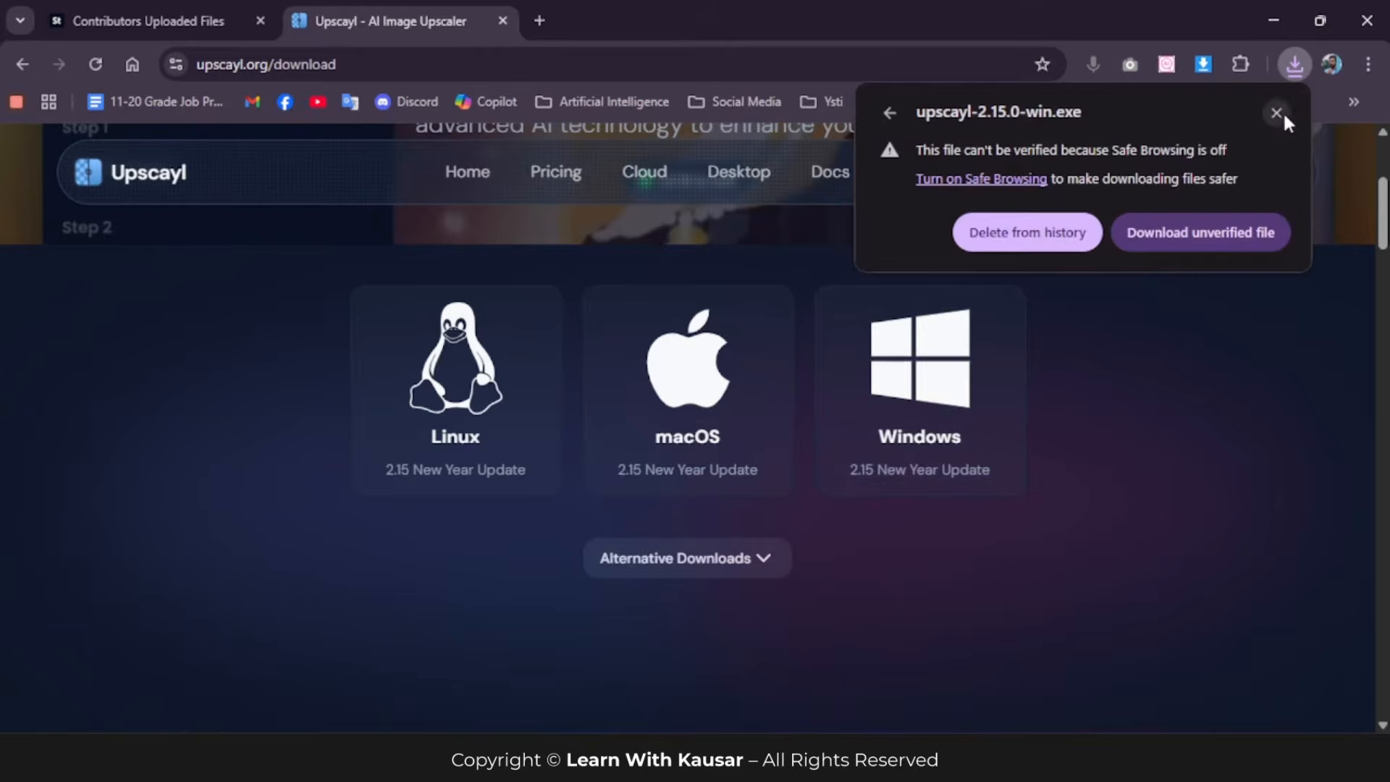
click(1173, 228)
Step: Cancel the running download of upscayl-2.15.0-win.exe and dismiss the download history
click(1295, 64)
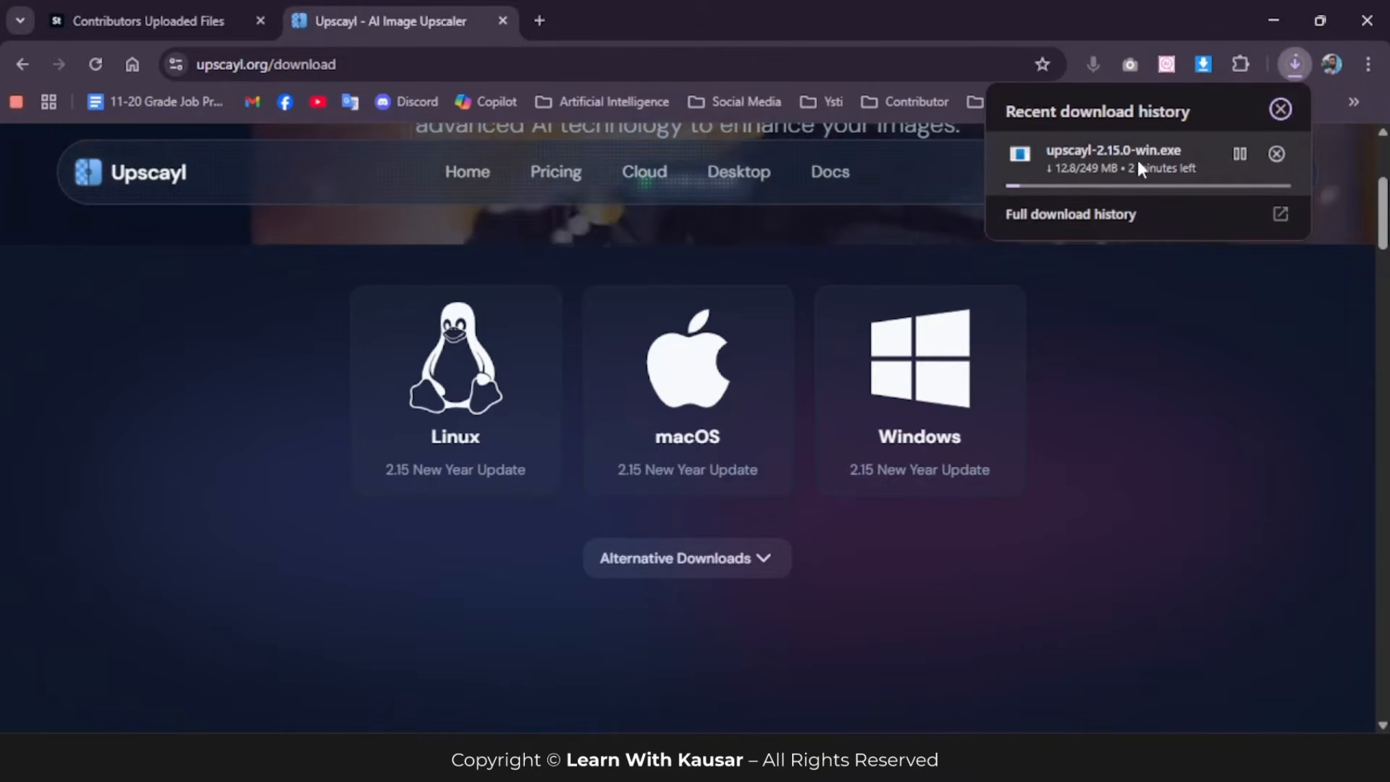
click(1275, 154)
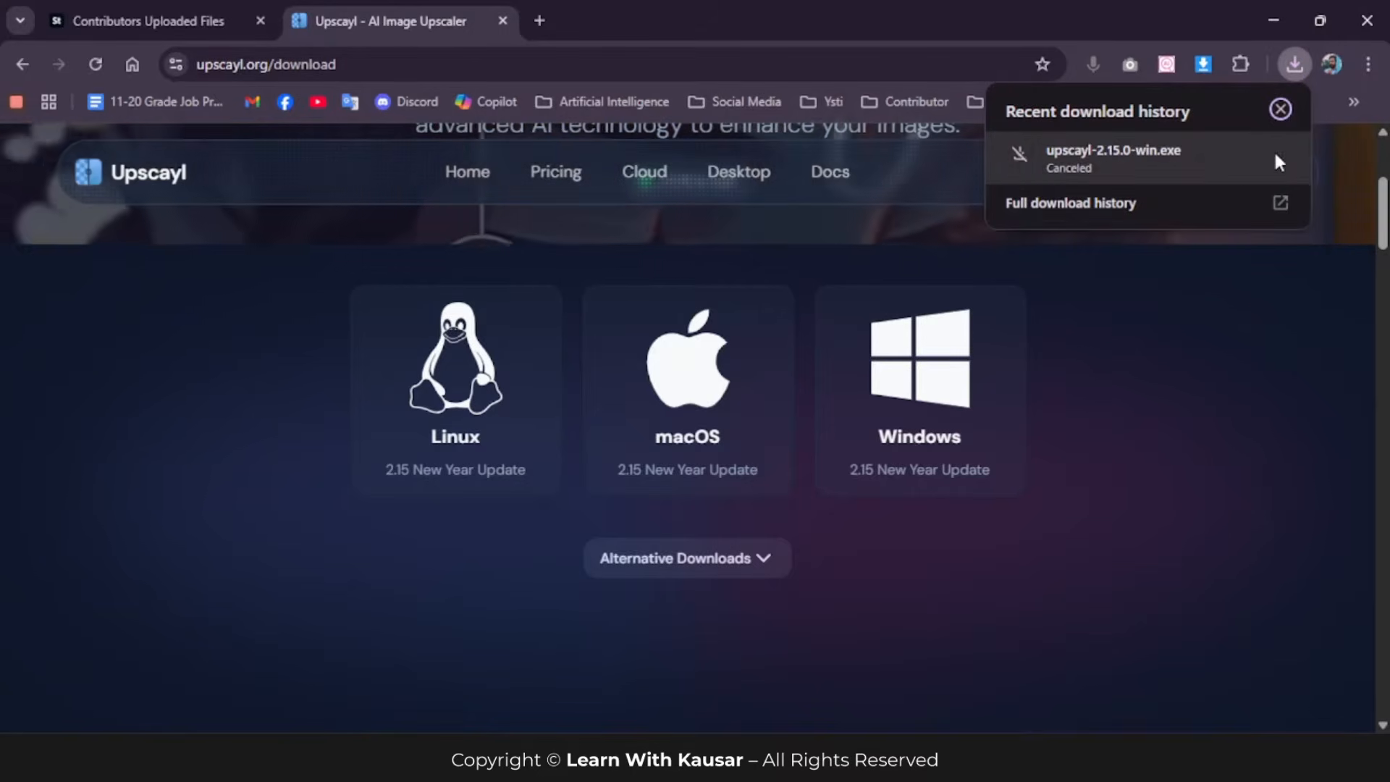
click(1166, 311)
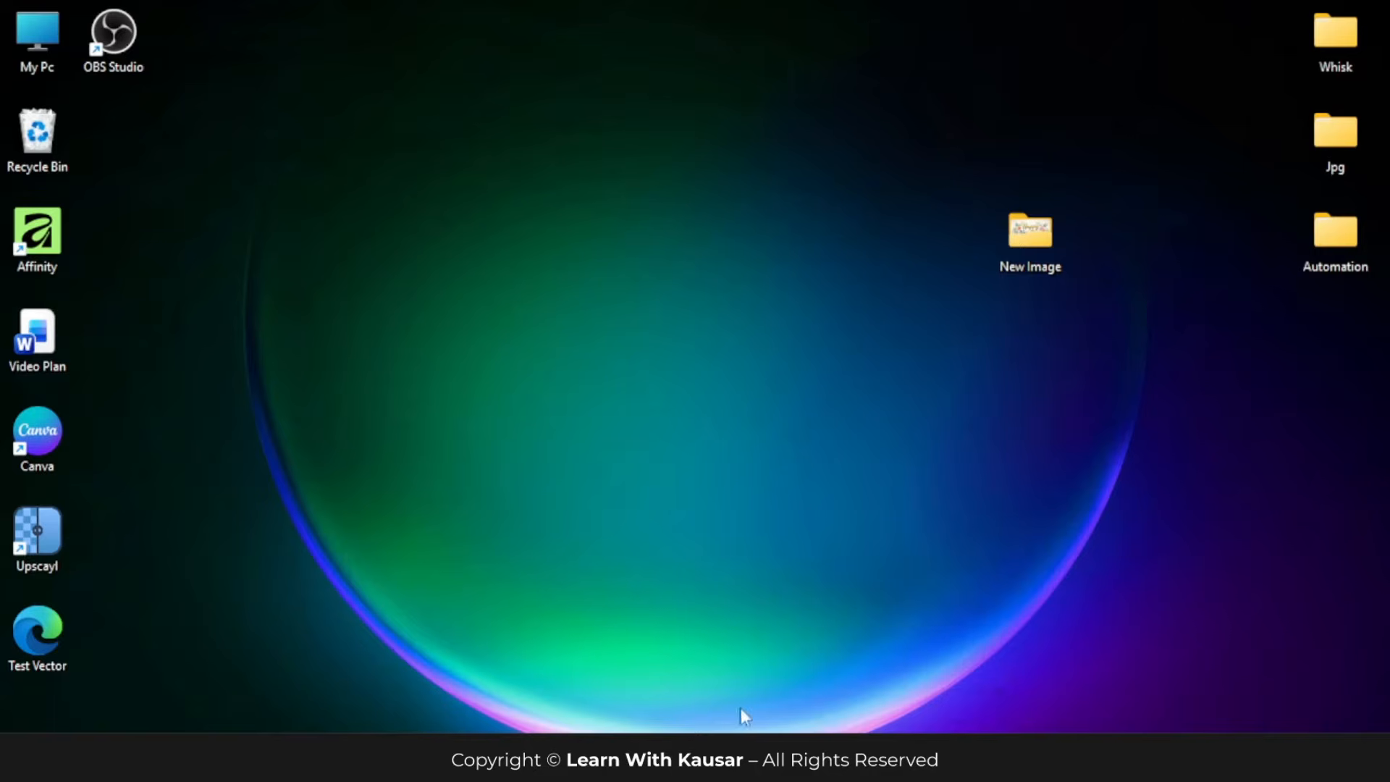
Step: Move the Upscayl shortcut to the middle of the desktop, launch Upscayl and accept English as its language
drag(37, 535, 676, 258)
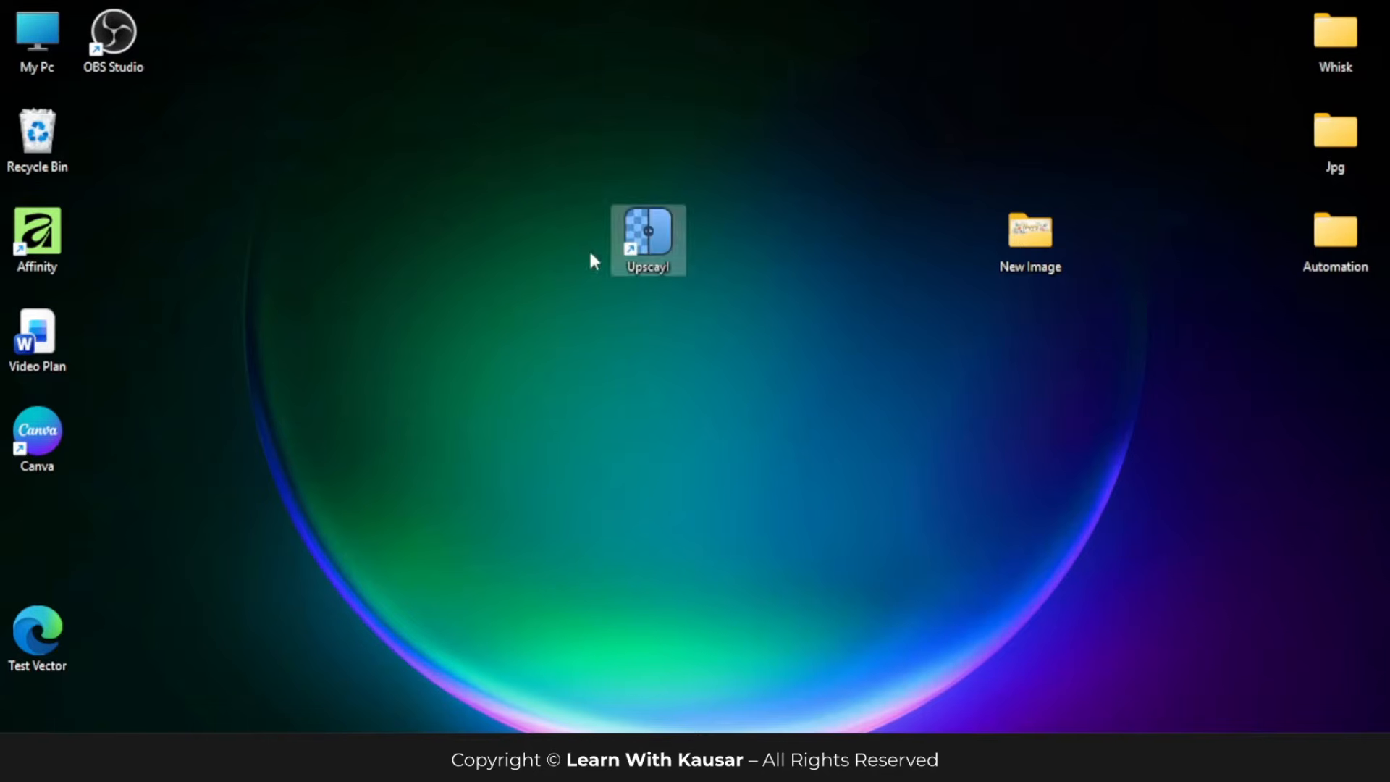
double_click(648, 236)
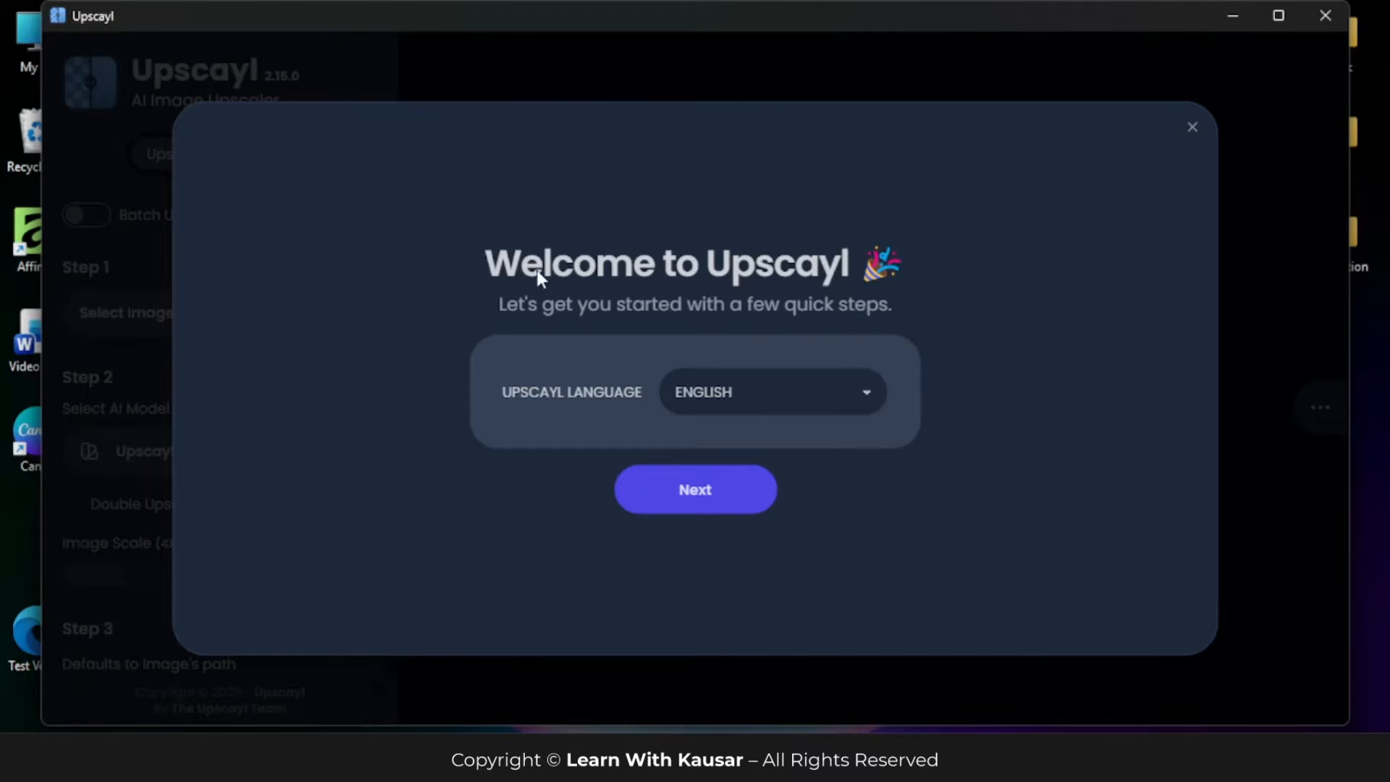
click(748, 400)
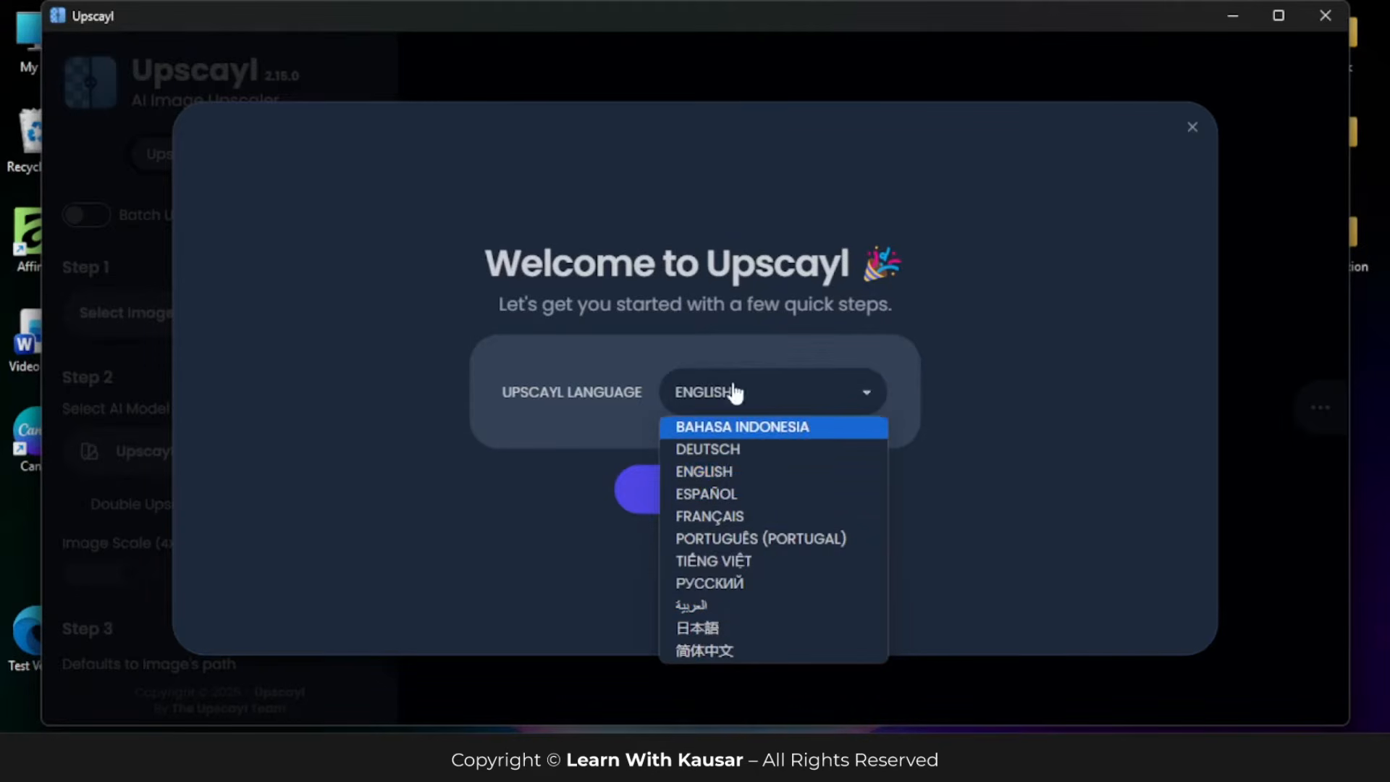
click(576, 376)
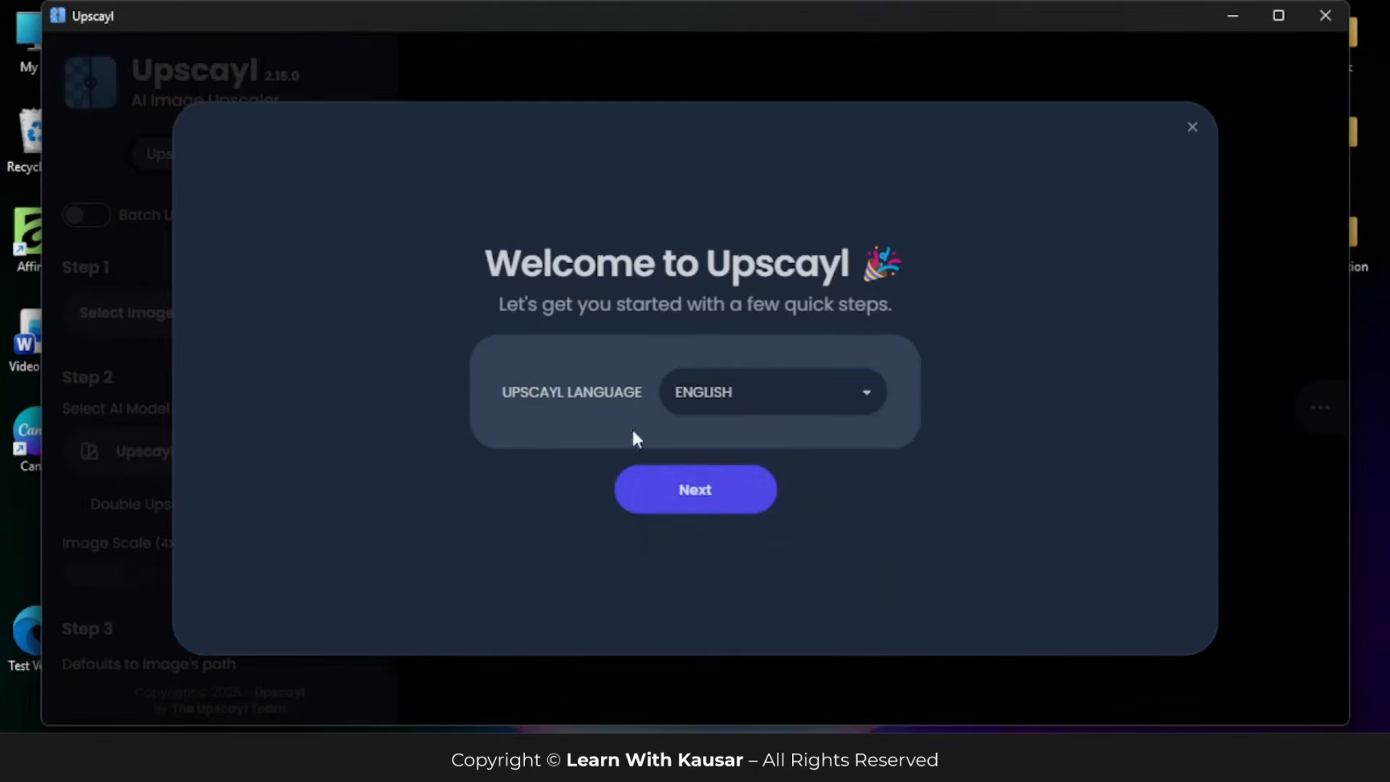
click(699, 497)
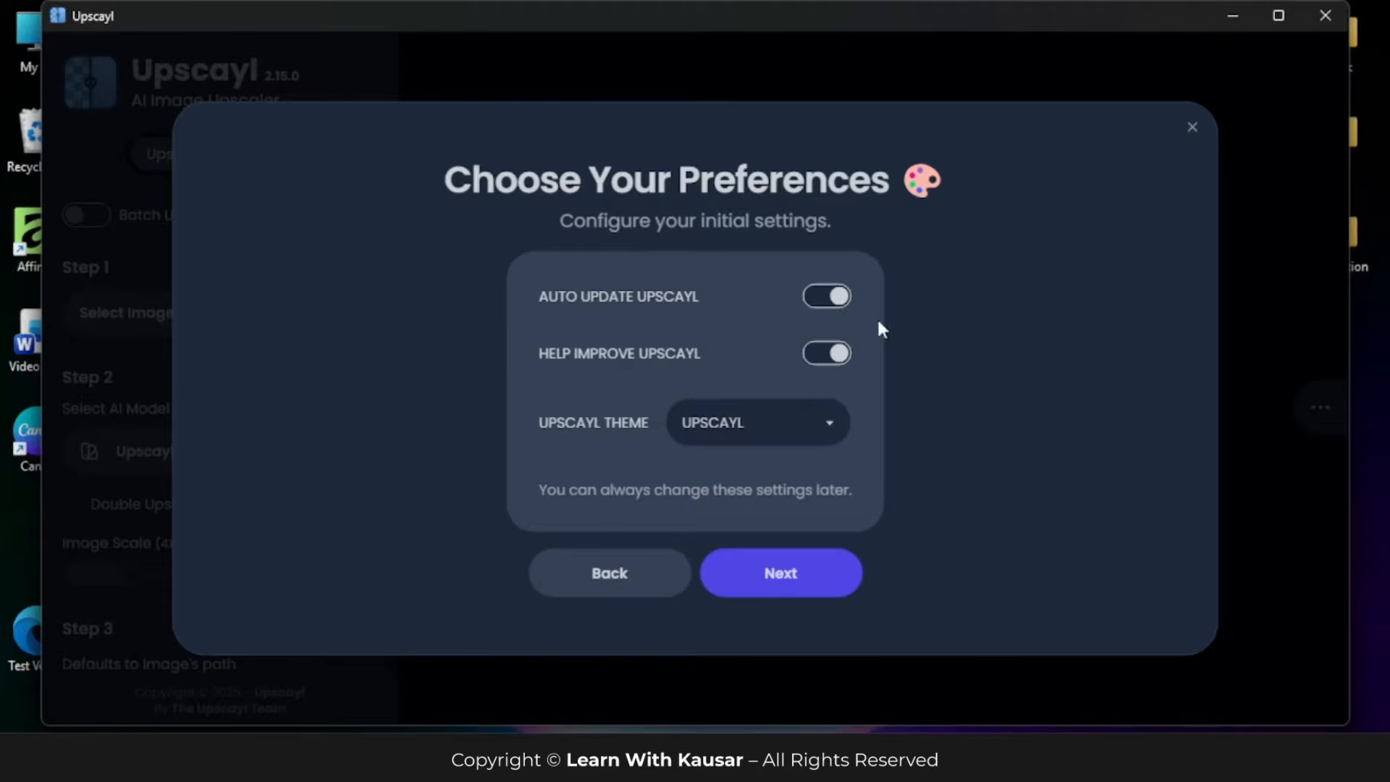
Step: Accept the default preferences with the Upscayl theme and complete the remaining welcome setup pages
mouse_move(587, 355)
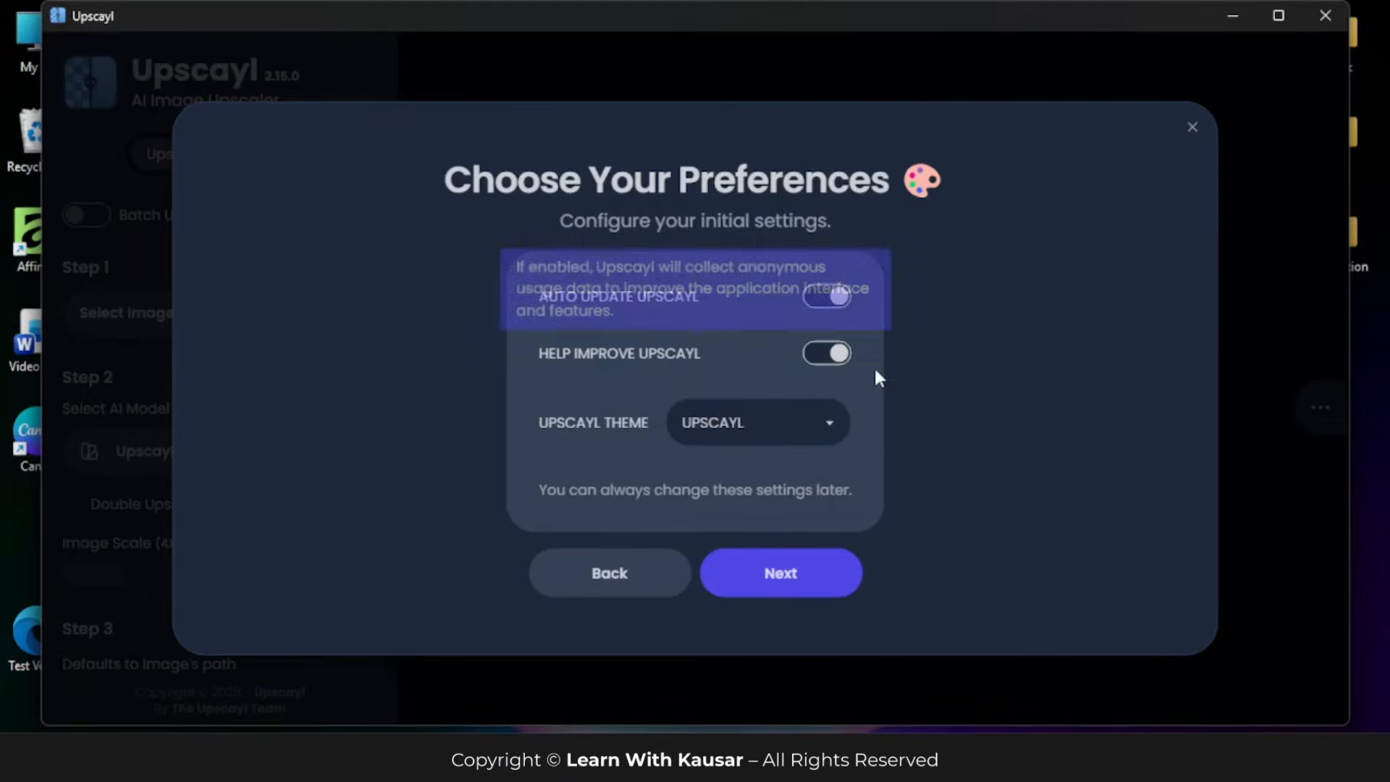
mouse_move(829, 352)
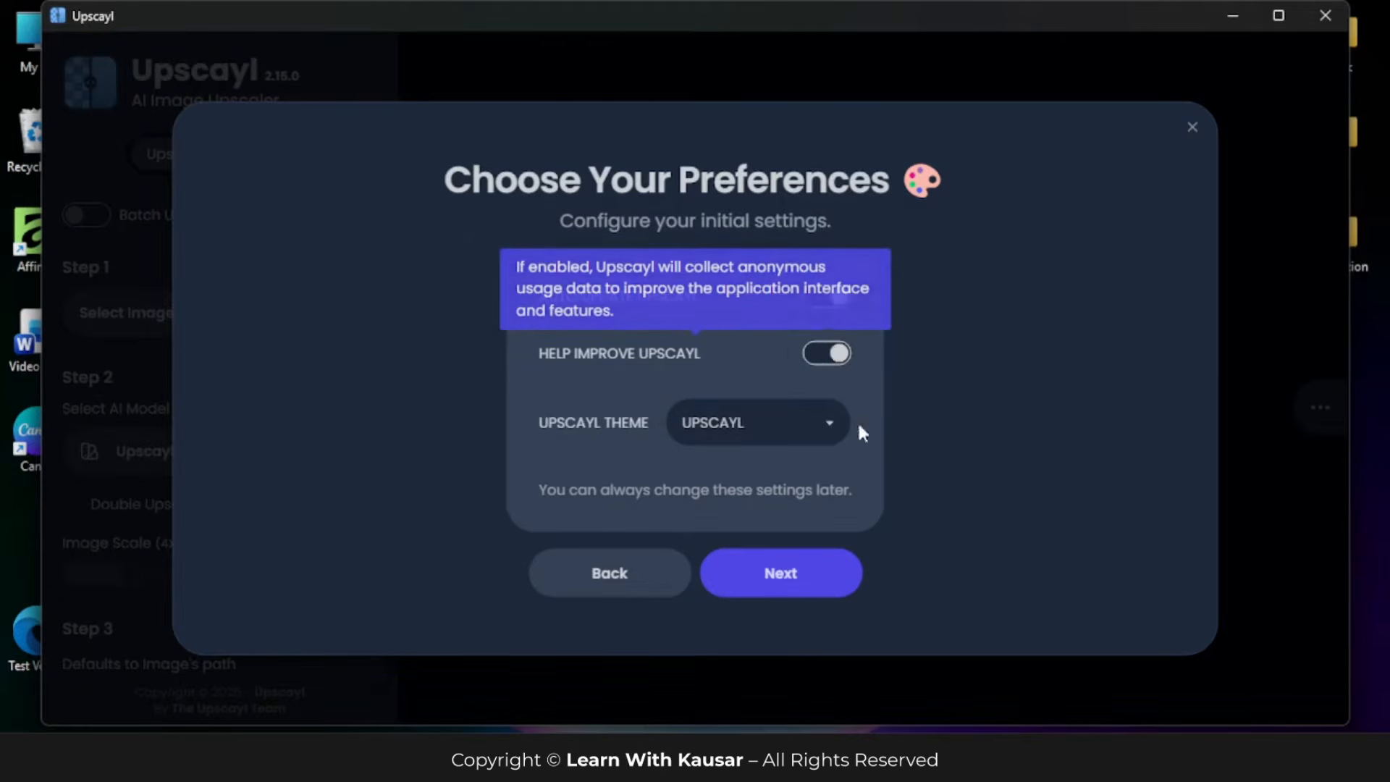
click(760, 438)
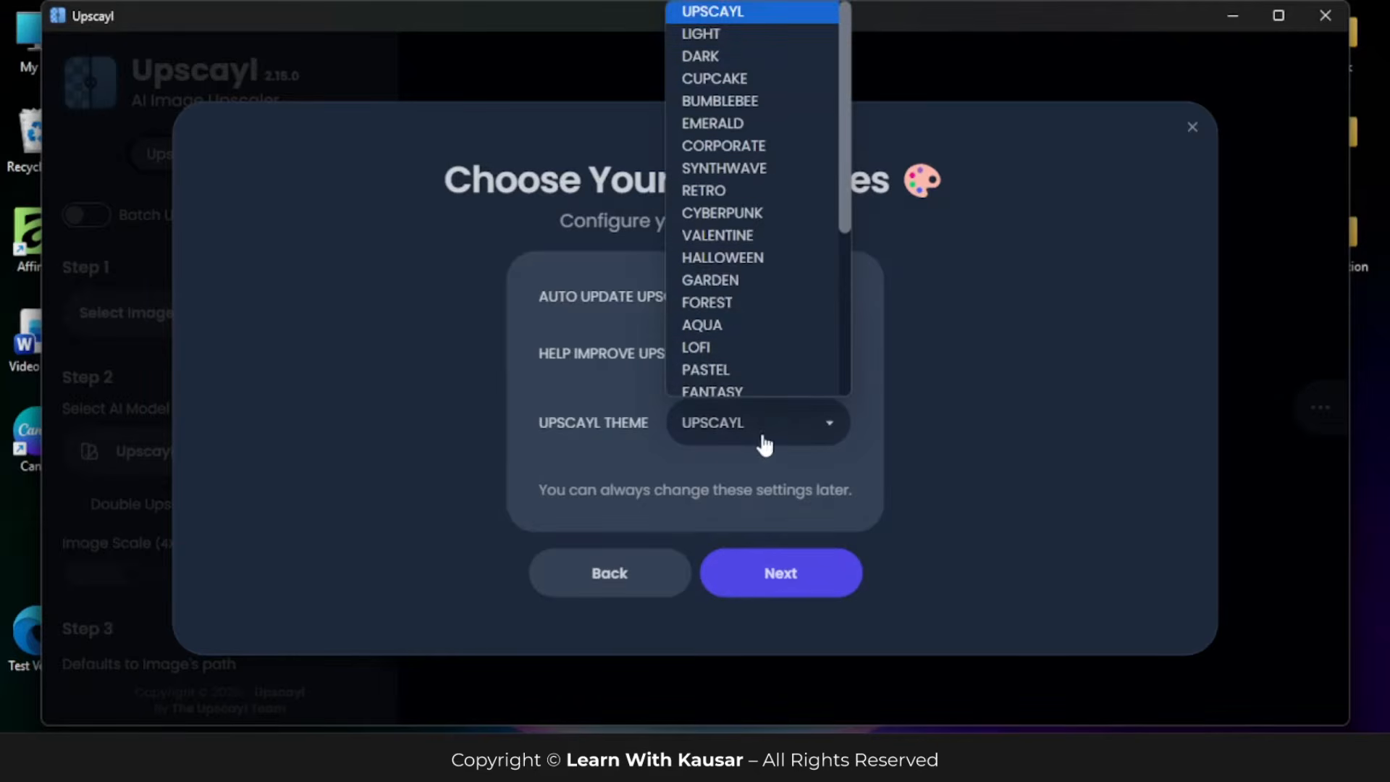
click(577, 392)
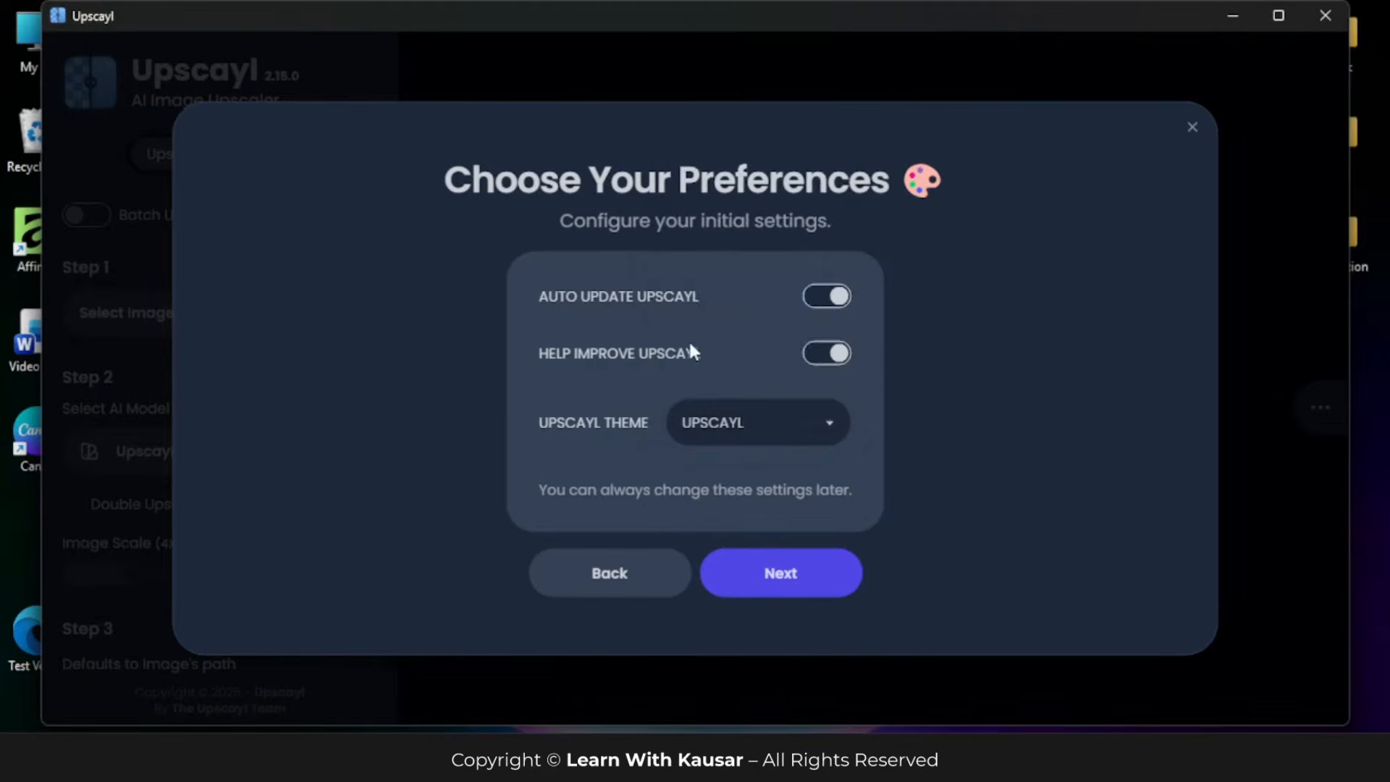
click(787, 581)
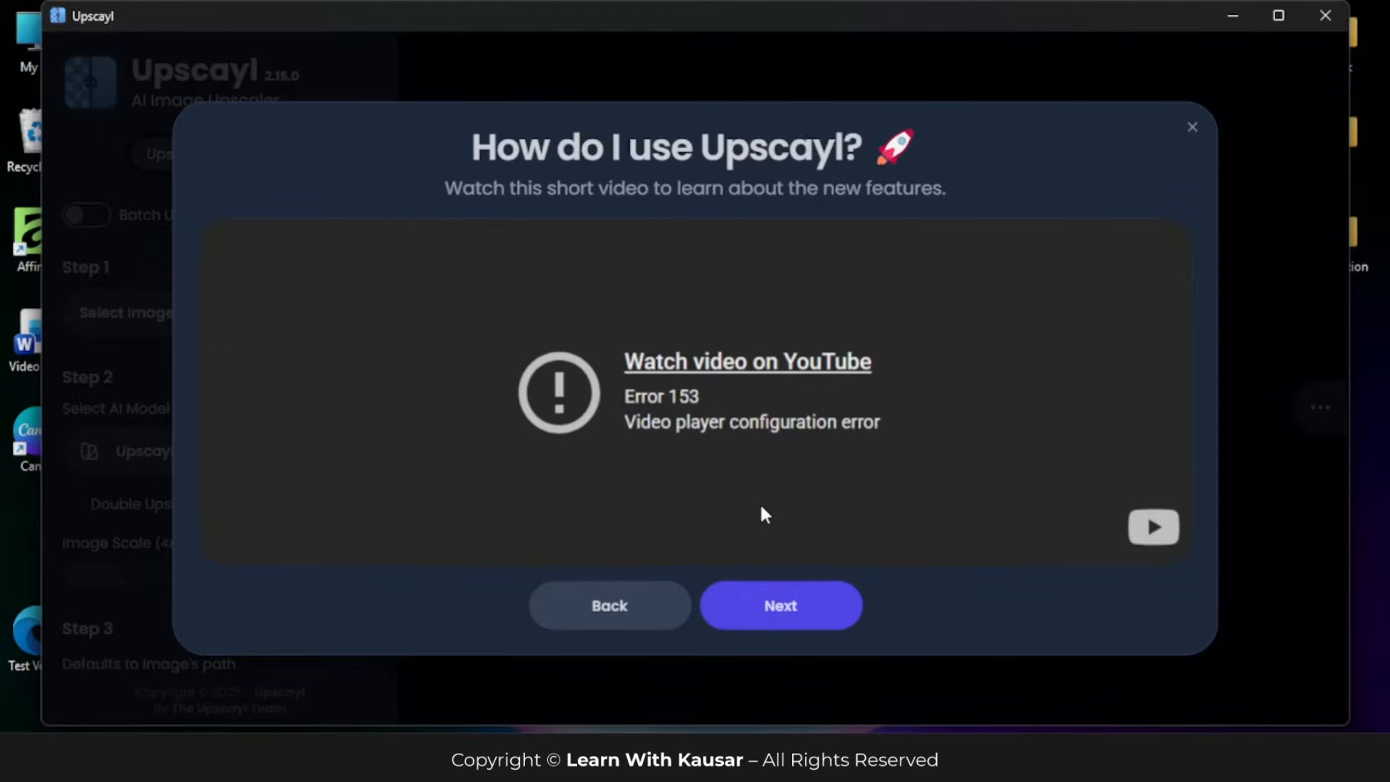
click(791, 593)
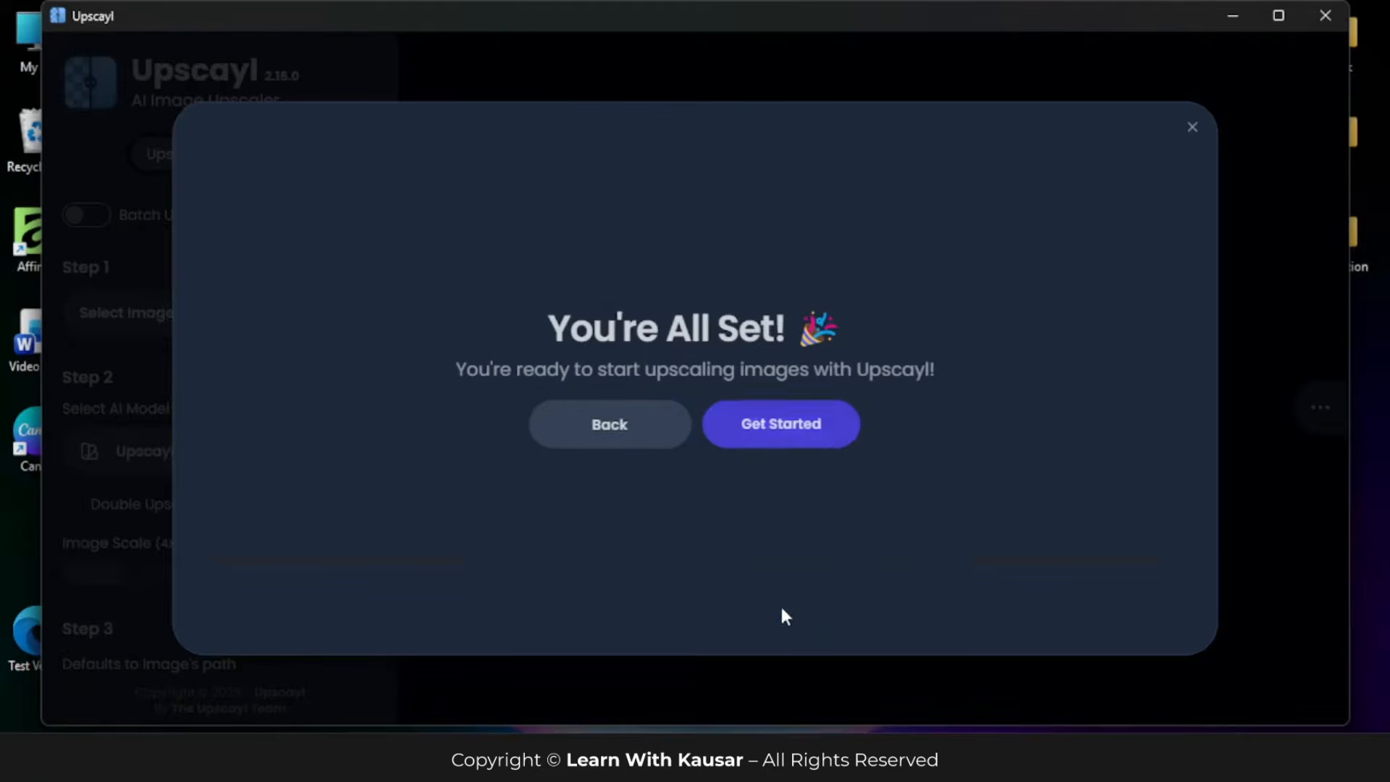
click(791, 426)
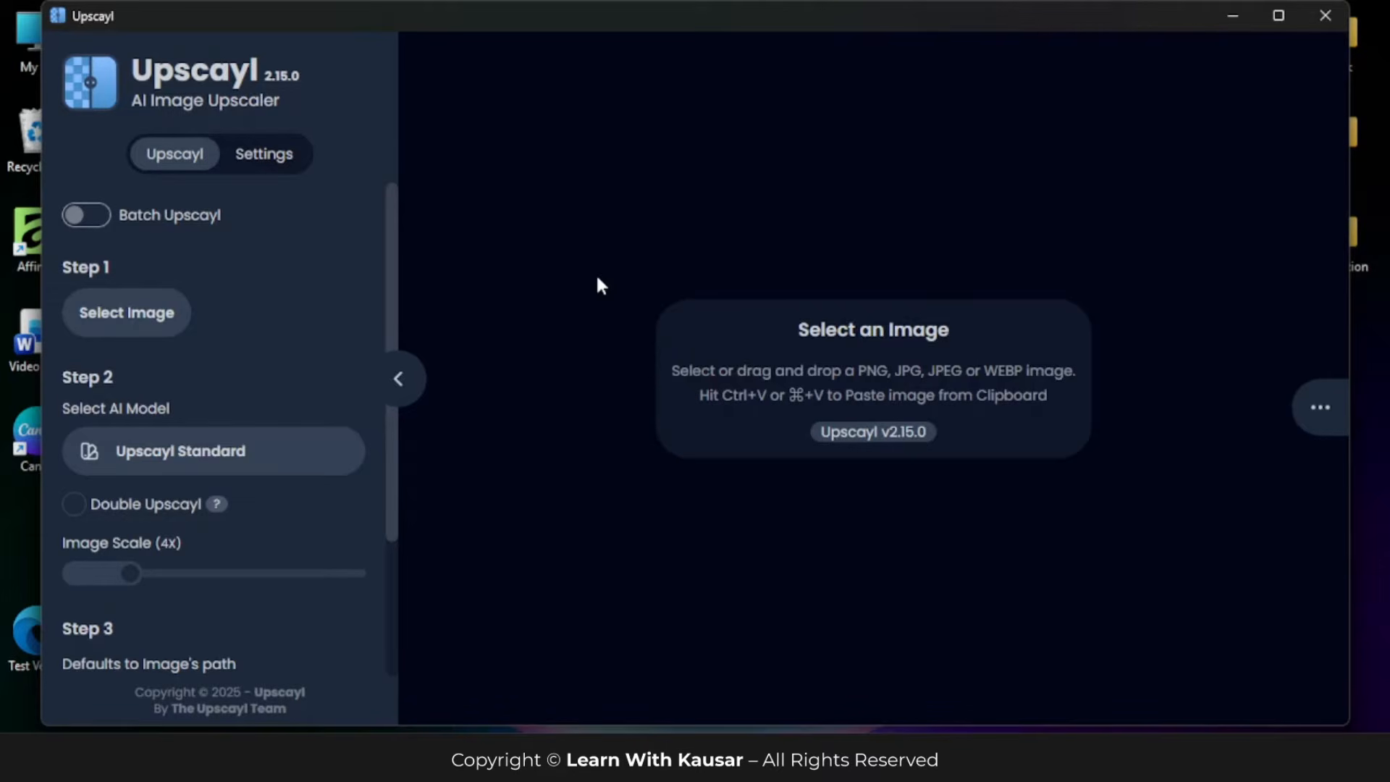
Step: Maximize the window, examine the settings from theme, save format and image scale down to TTA mode and system info, and return to the upscaling view
click(1278, 15)
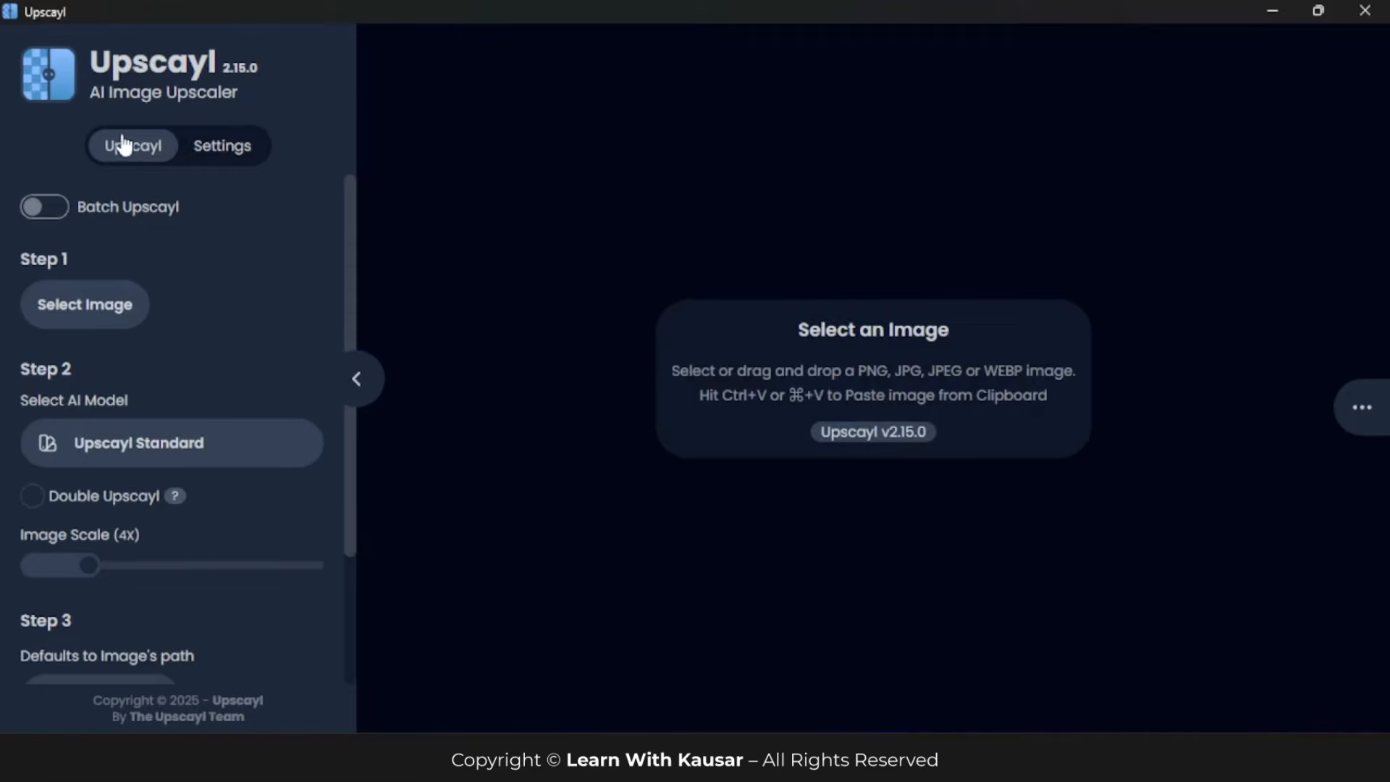
click(225, 154)
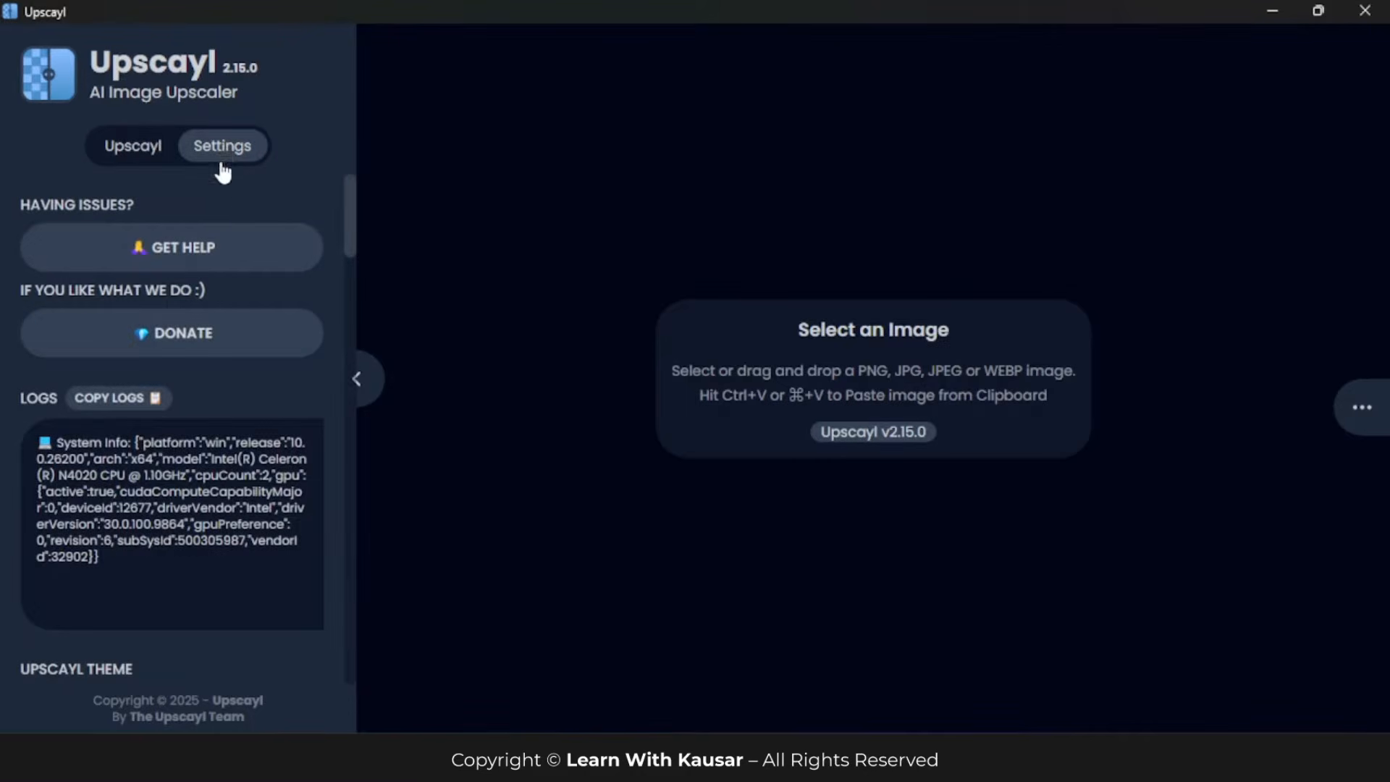
scroll(229, 297, down, 5)
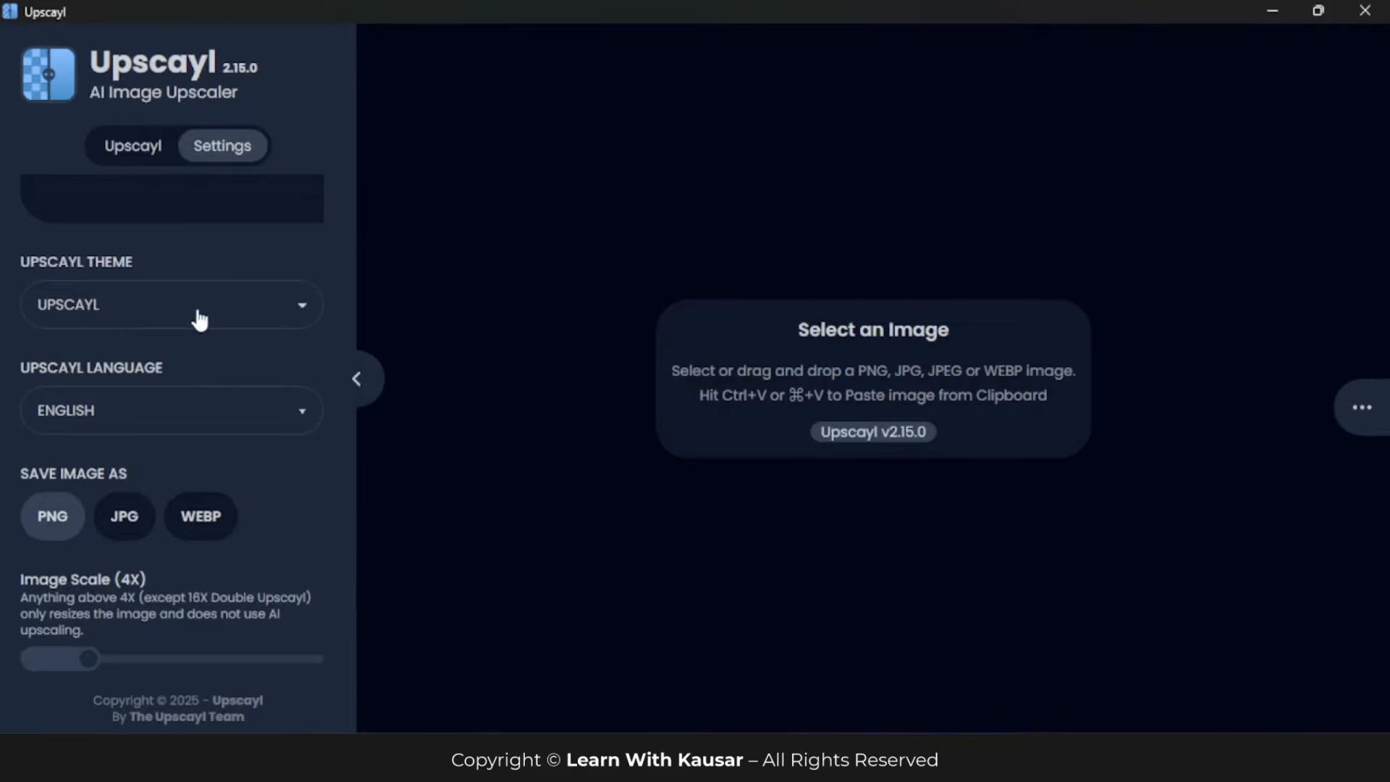
scroll(36, 366, down, 2)
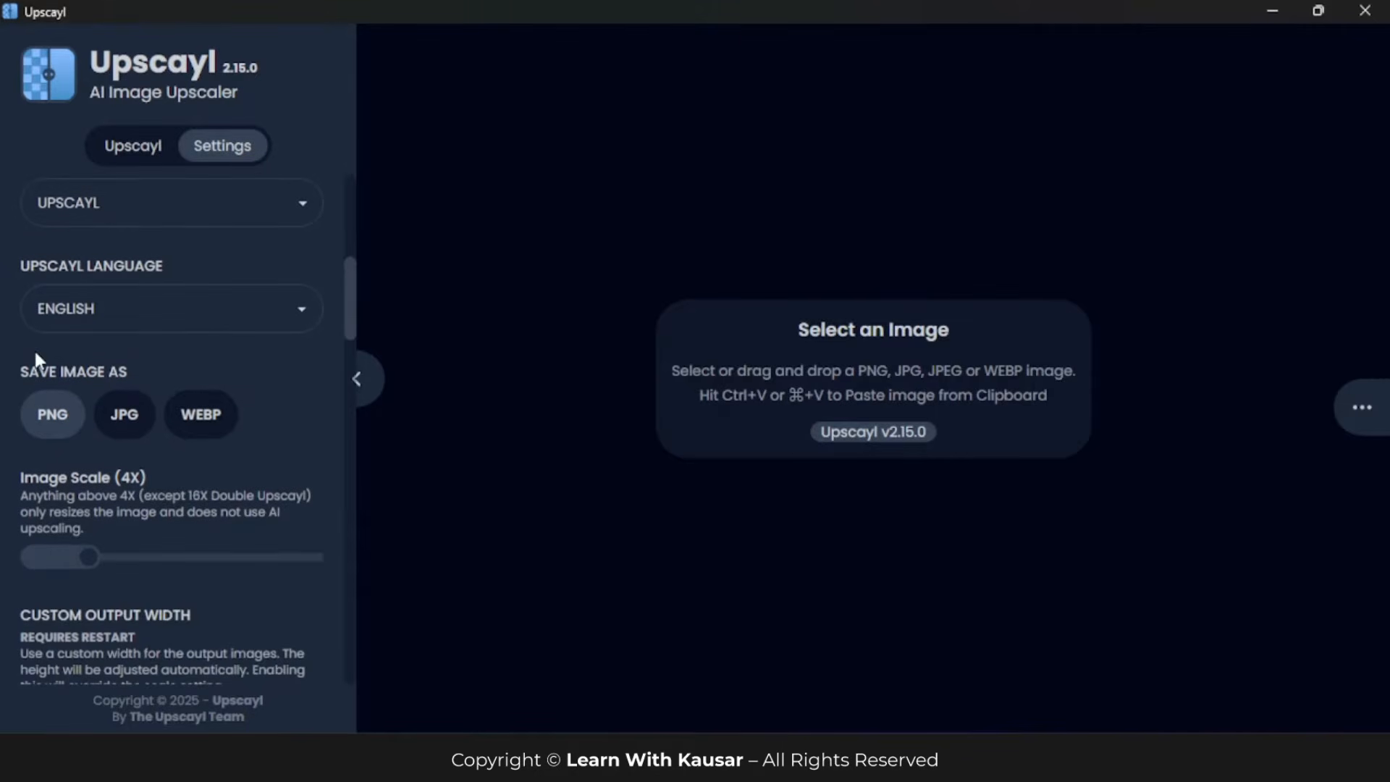
scroll(52, 341, down, 2)
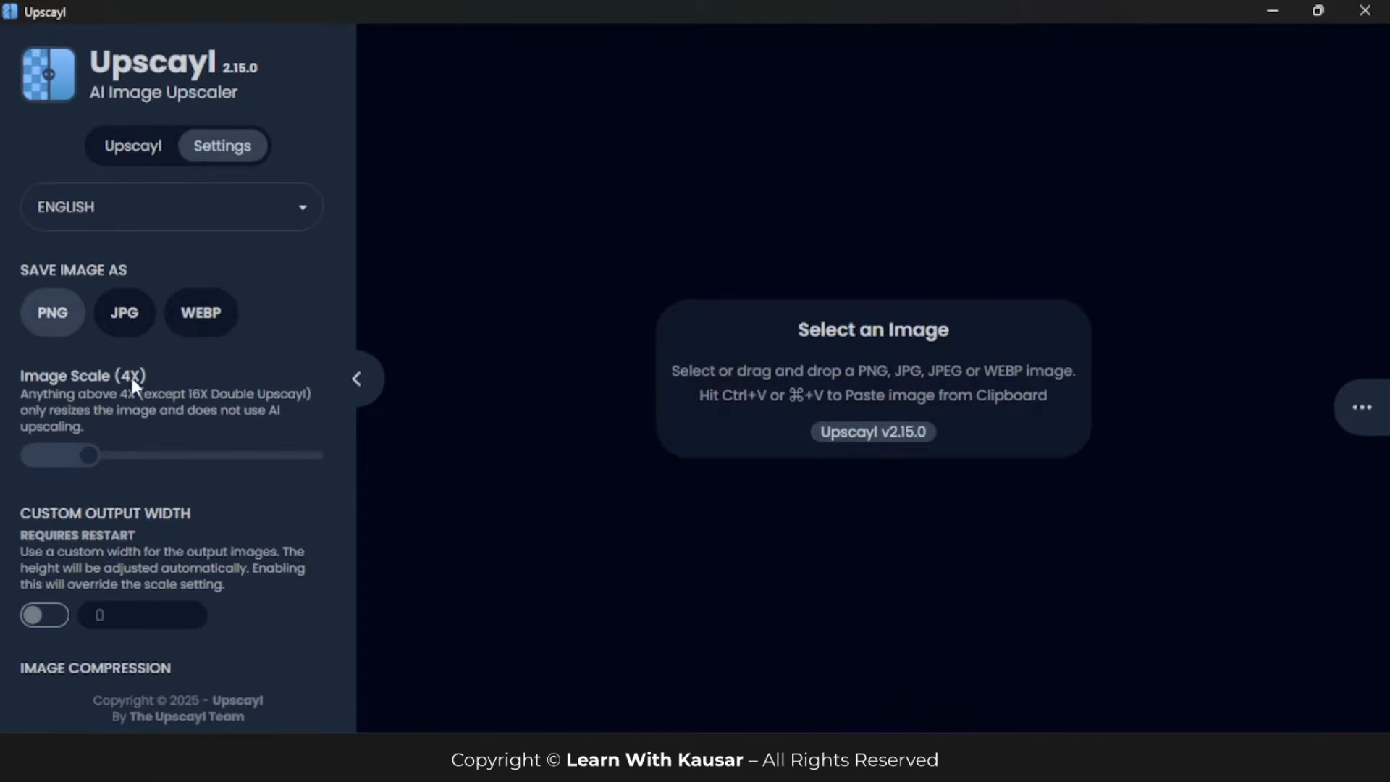
mouse_move(87, 461)
mouse_down()
mouse_move(43, 461)
mouse_move(88, 461)
mouse_up()
scroll(163, 492, down, 4)
scroll(209, 483, down, 7)
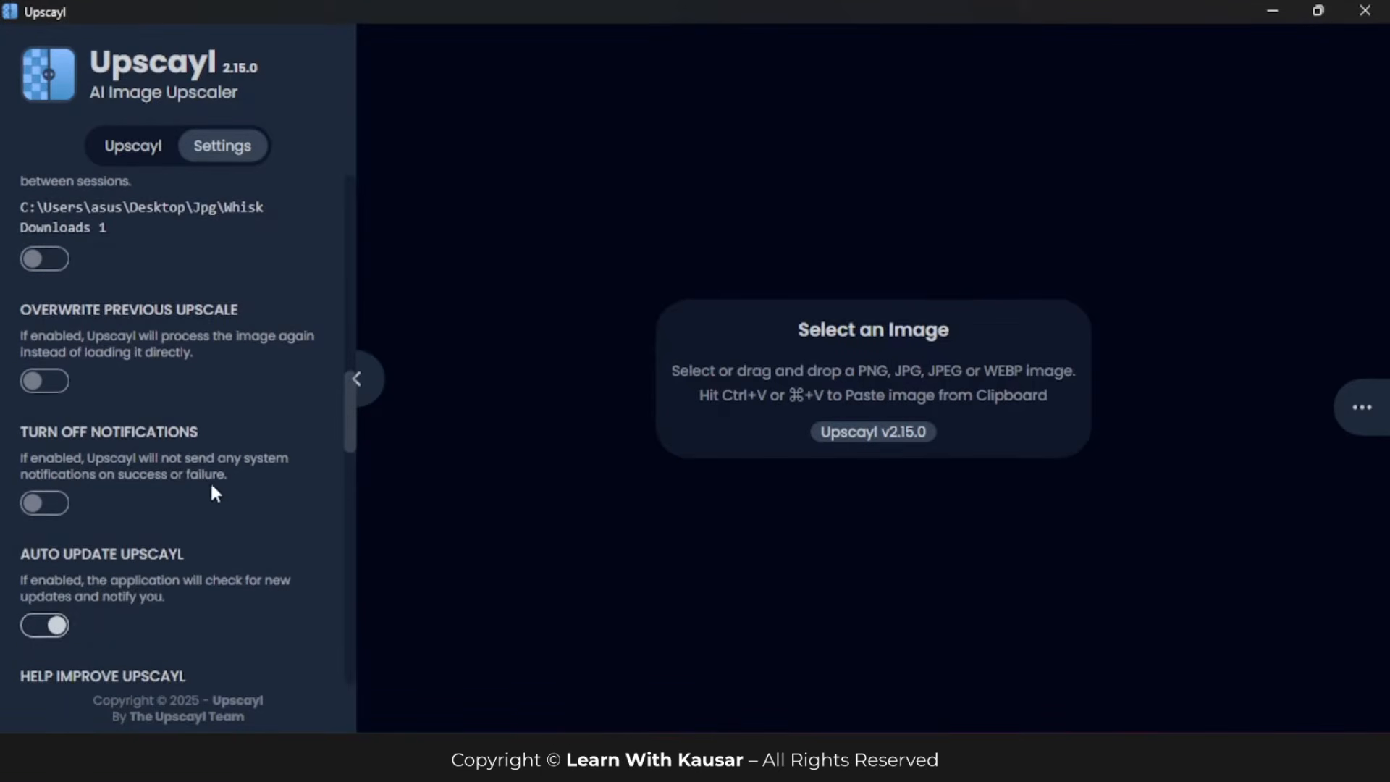
scroll(209, 518, down, 7)
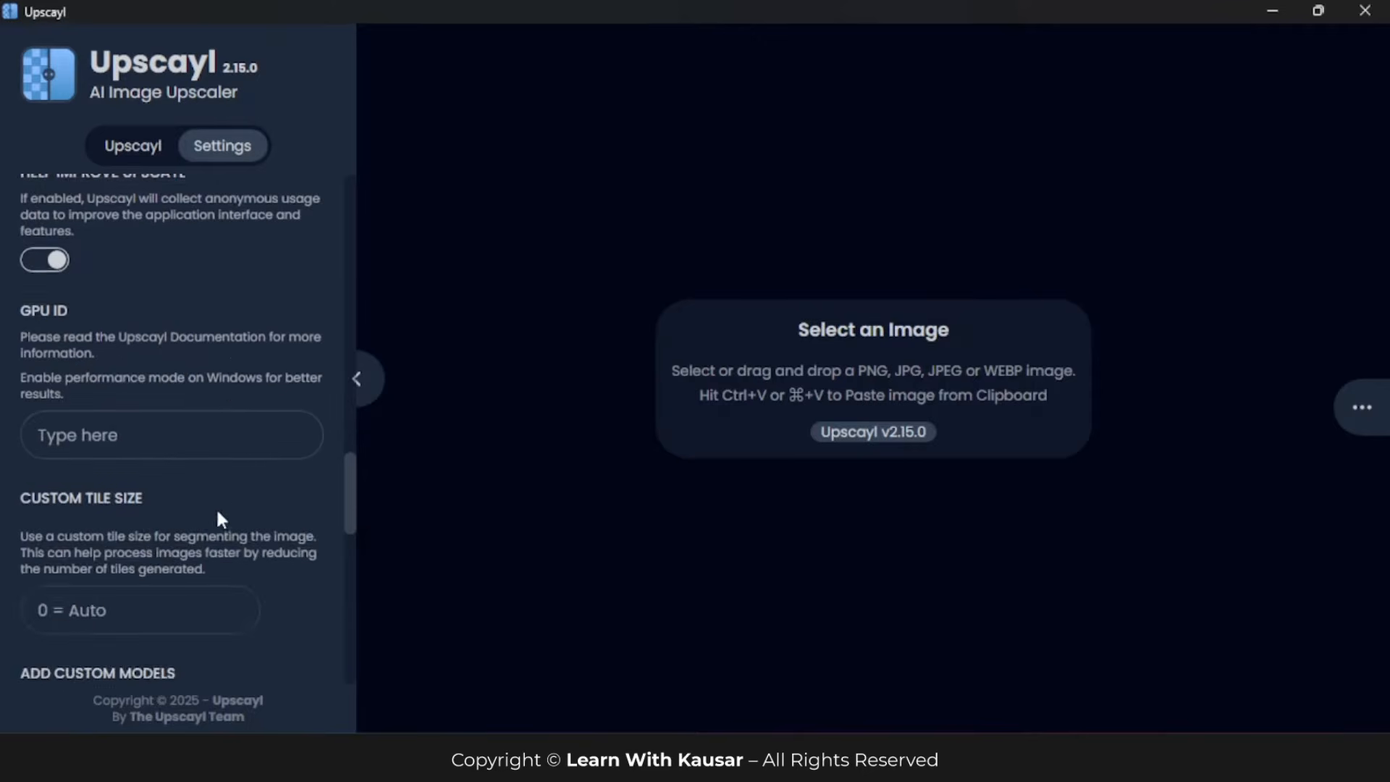
scroll(81, 526, down, 6)
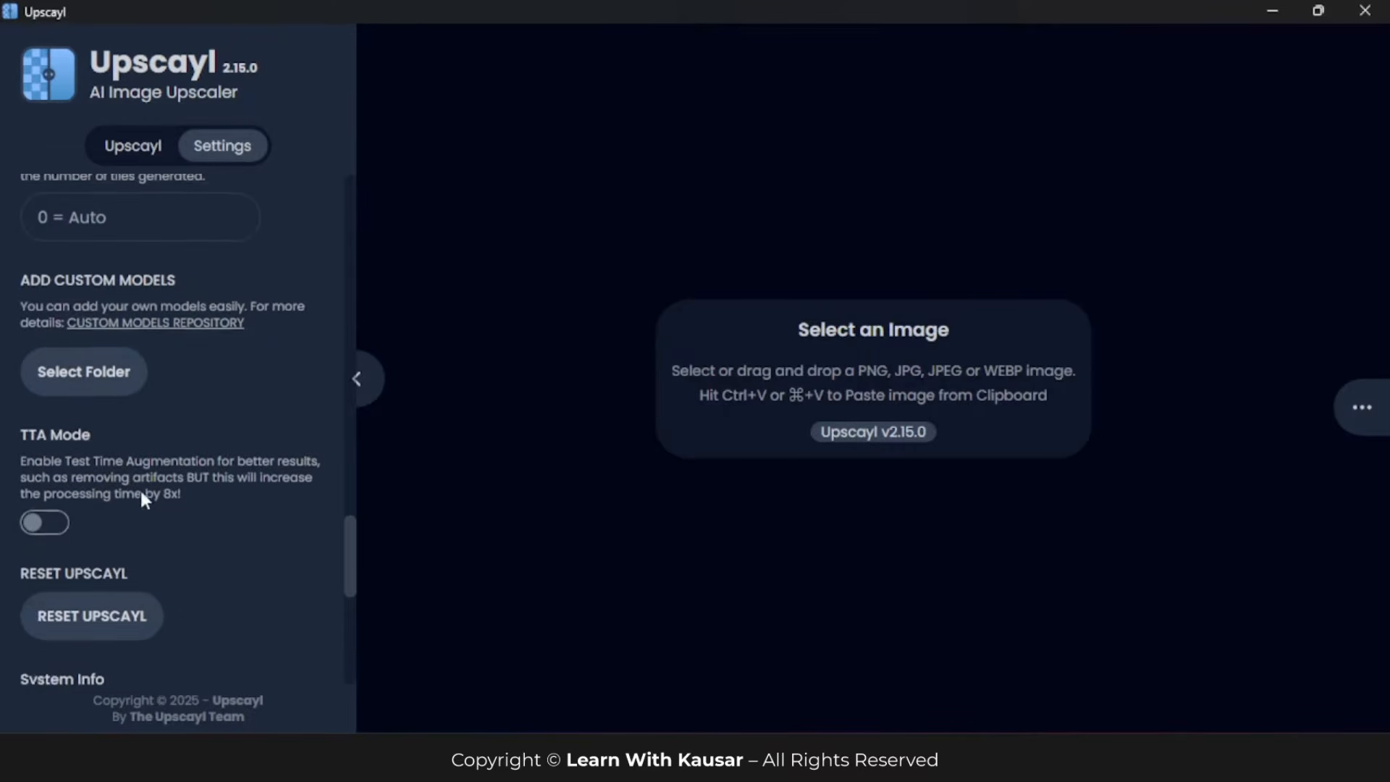
scroll(249, 522, down, 5)
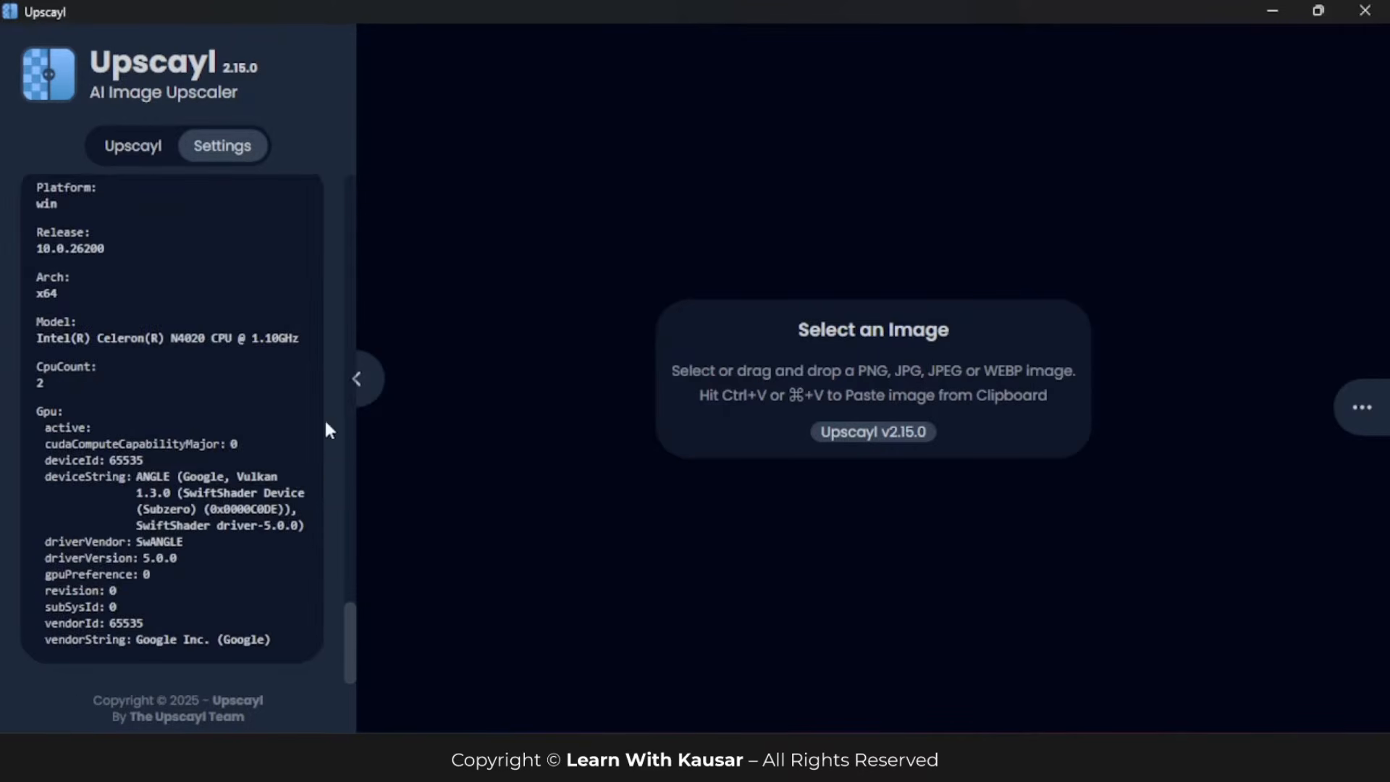
scroll(162, 532, up, 6)
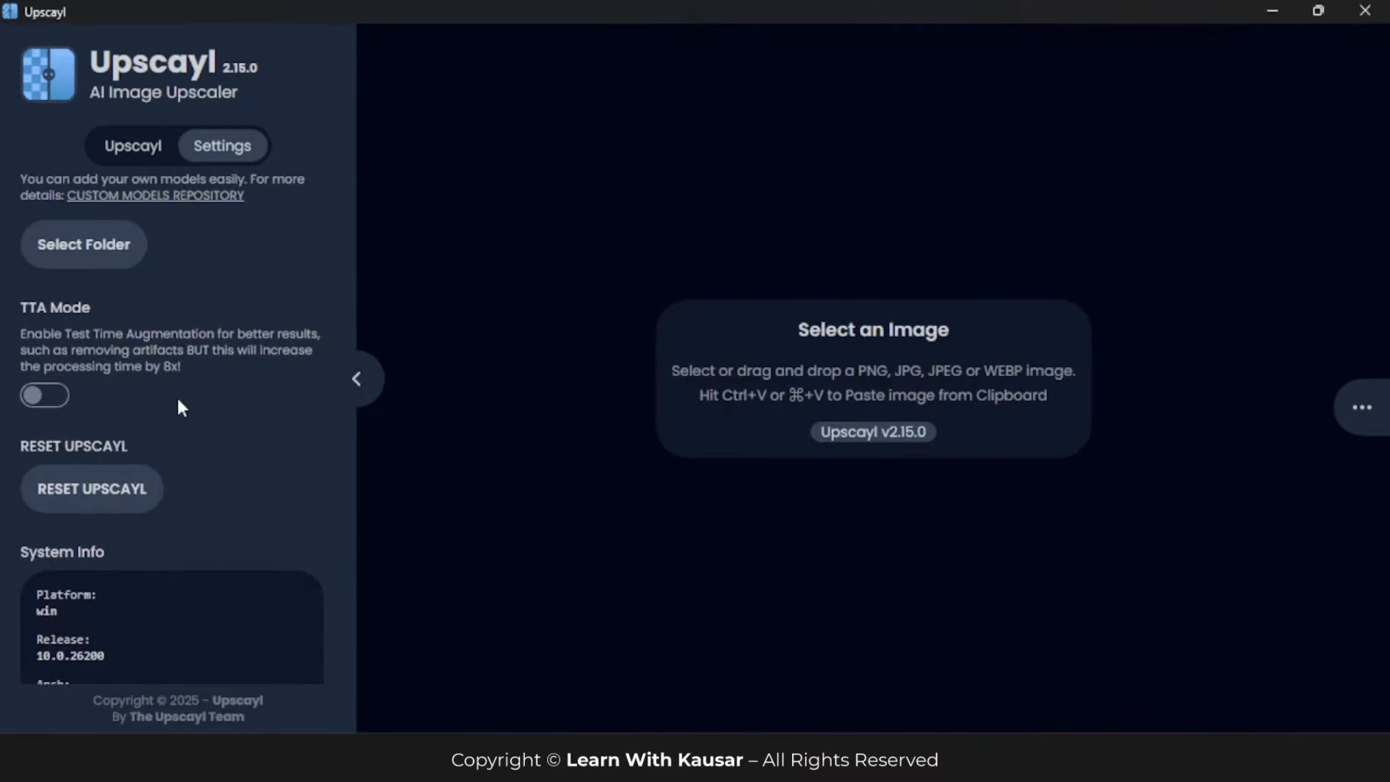
scroll(145, 355, up, 12)
scroll(184, 319, up, 8)
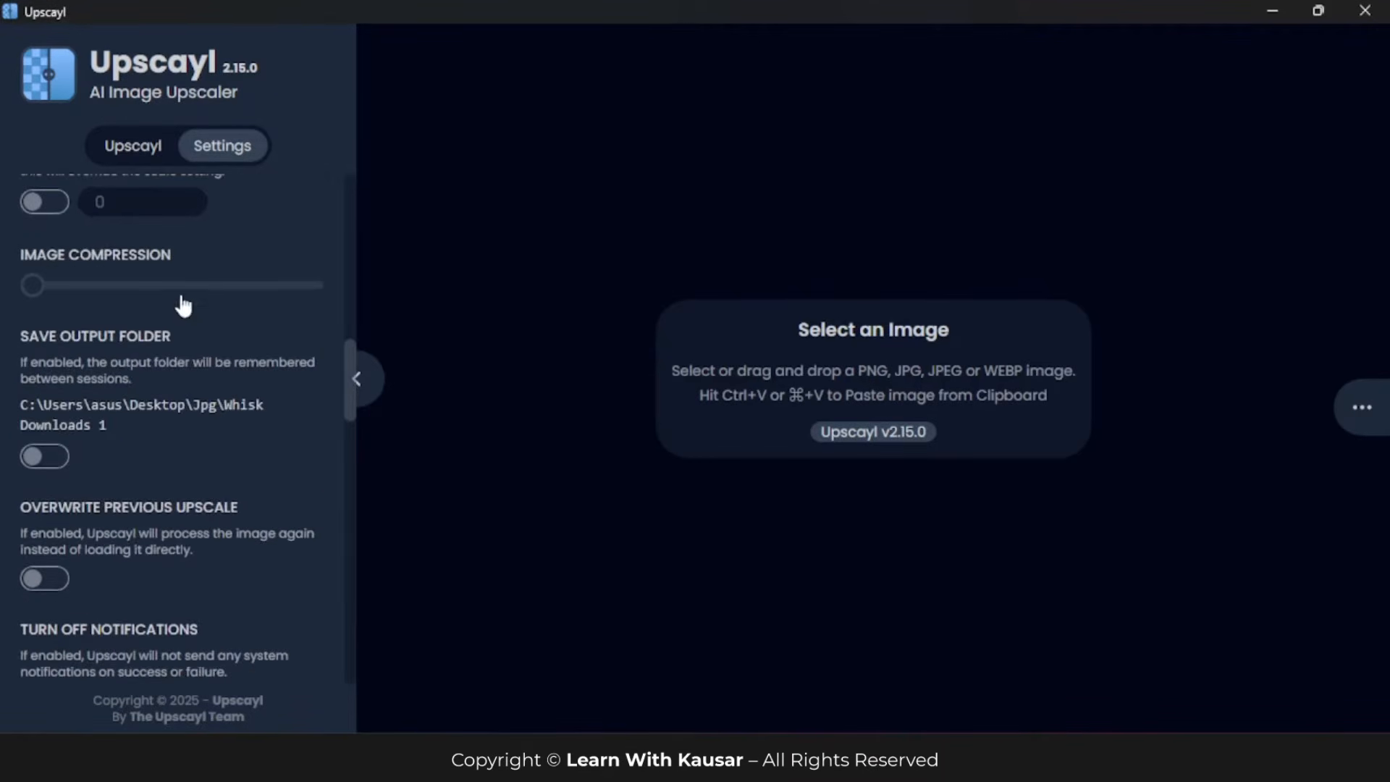
click(149, 157)
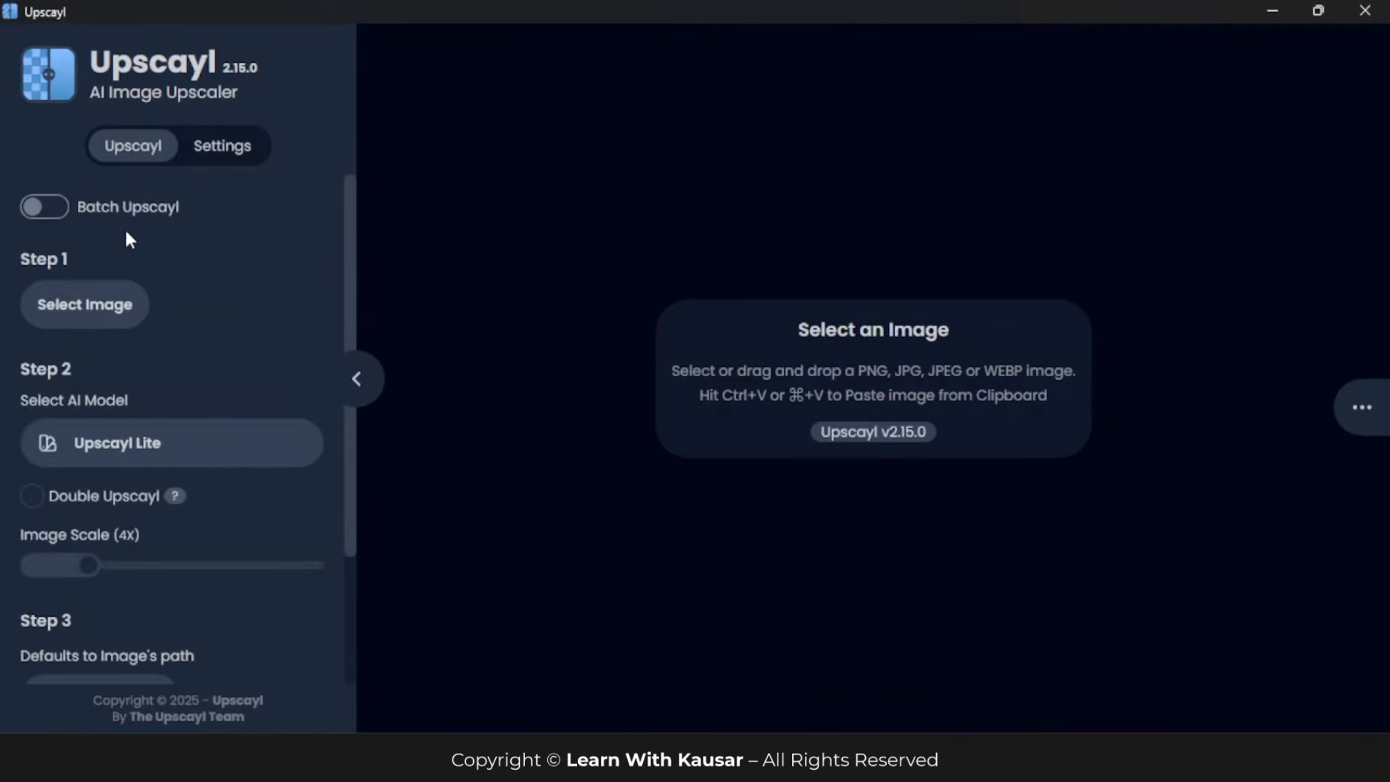
mouse_move(94, 216)
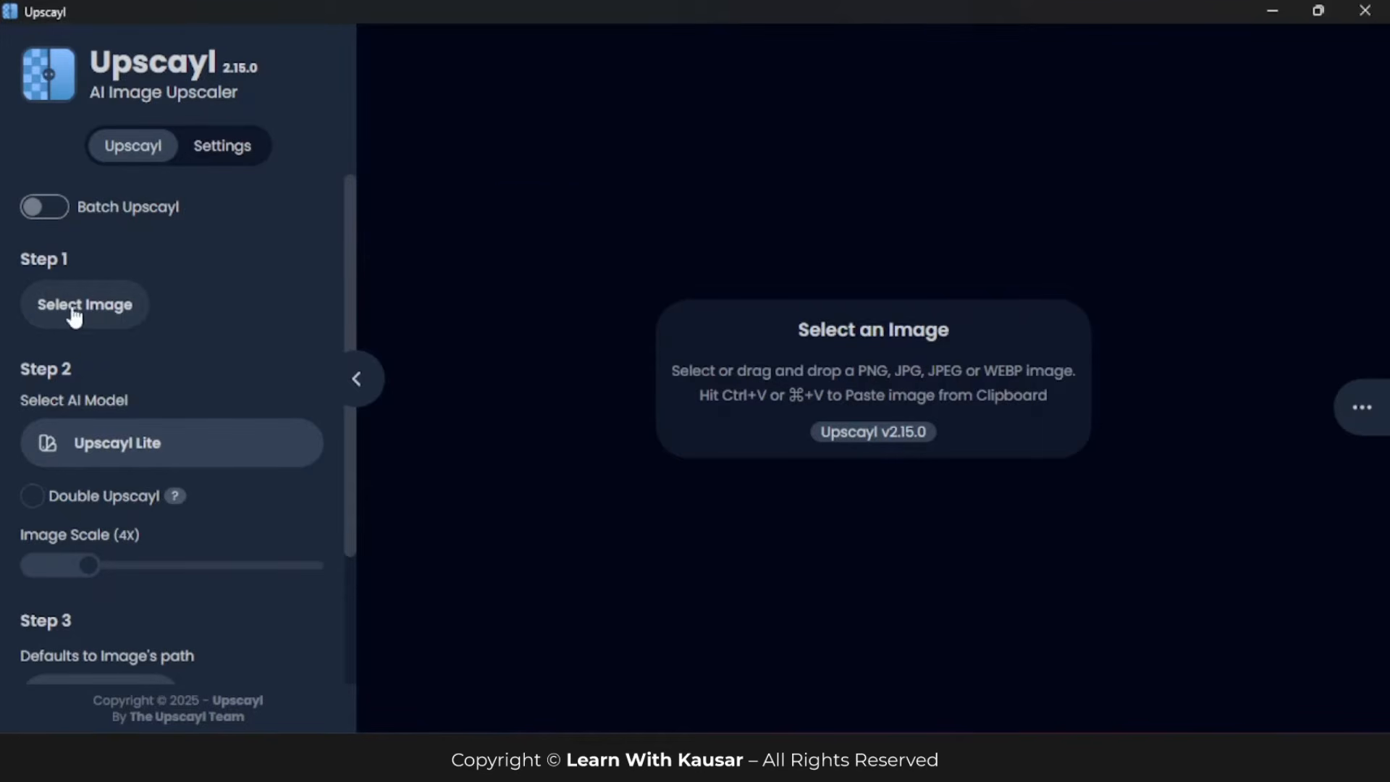
Step: Load the image new trend (2) from the Whisk Downloads 1 folder for upscaling
click(96, 310)
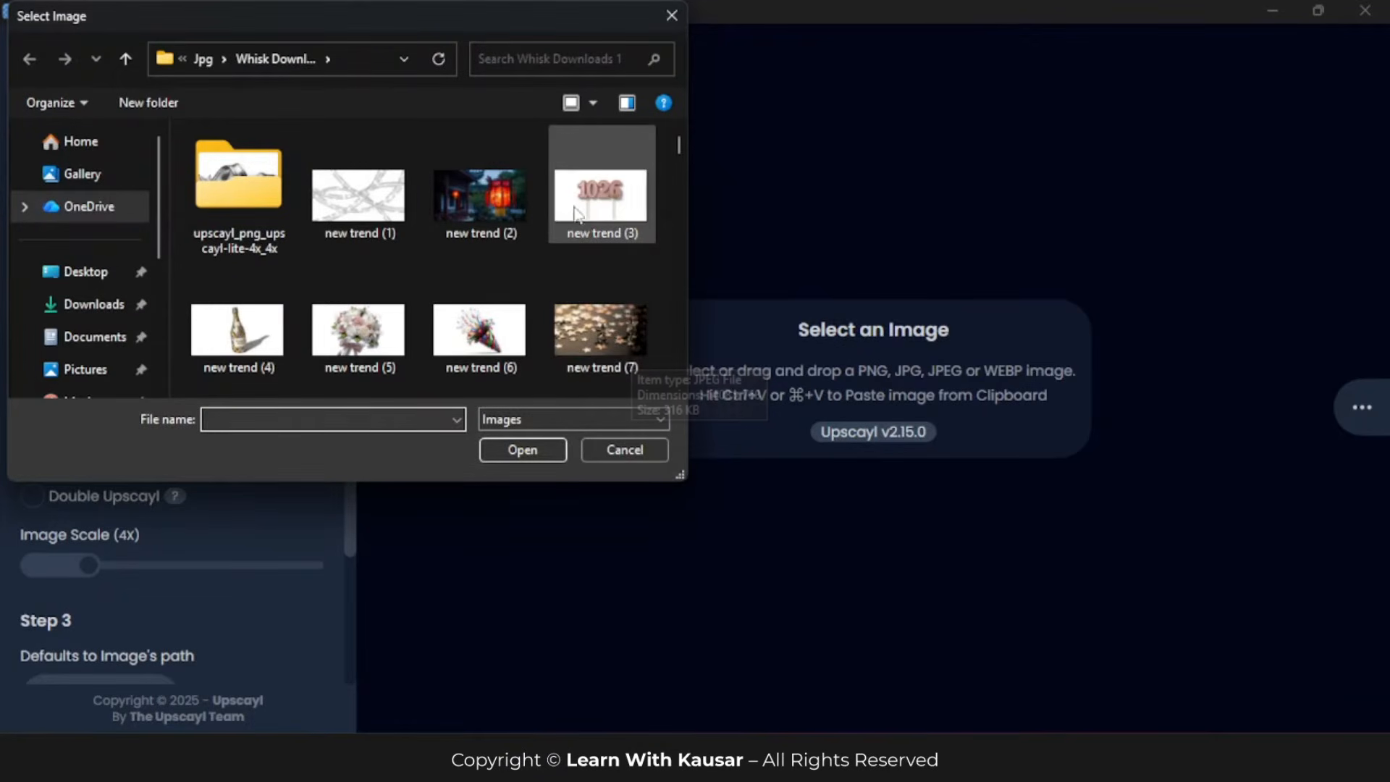
click(485, 199)
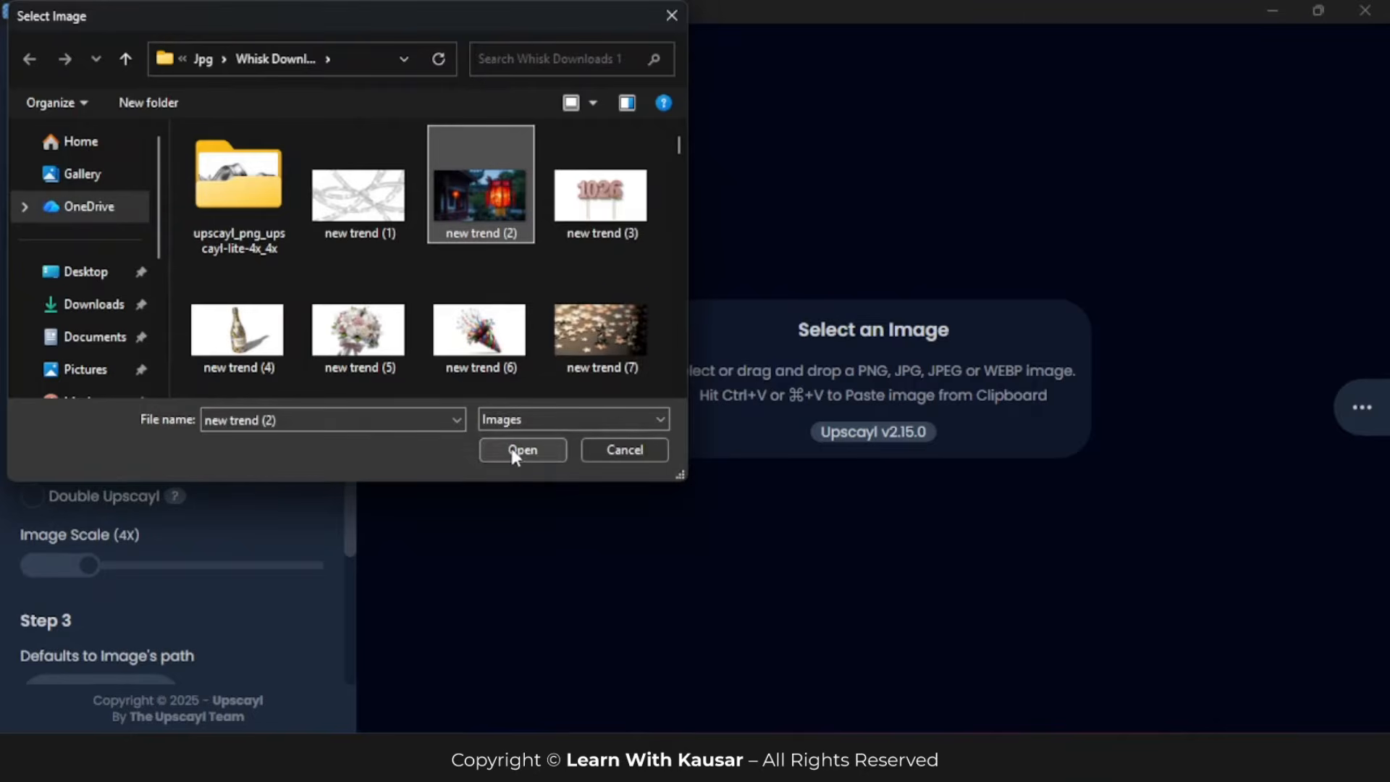
click(512, 451)
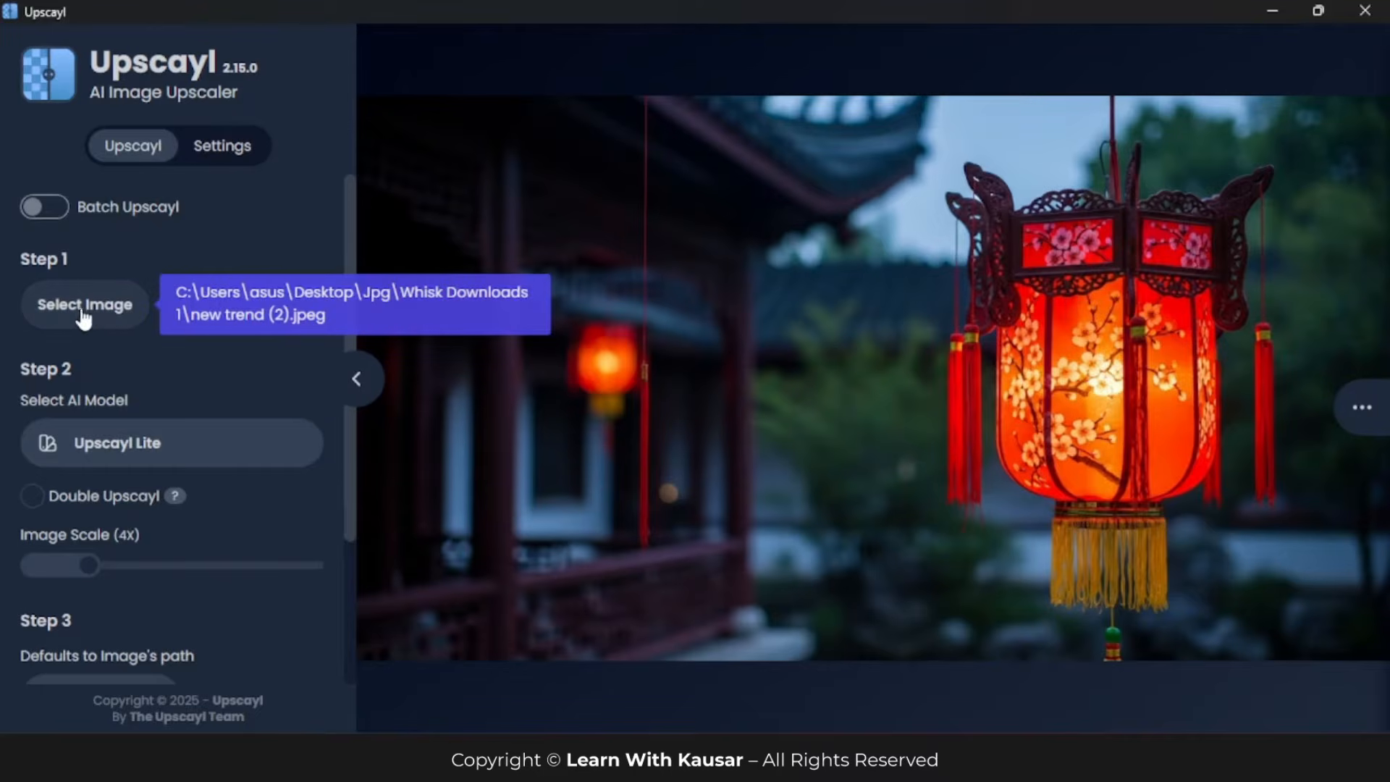
Step: Turn on Batch Upscayl, and check the images in the New Image folder after moving it to the middle of the desktop
click(50, 210)
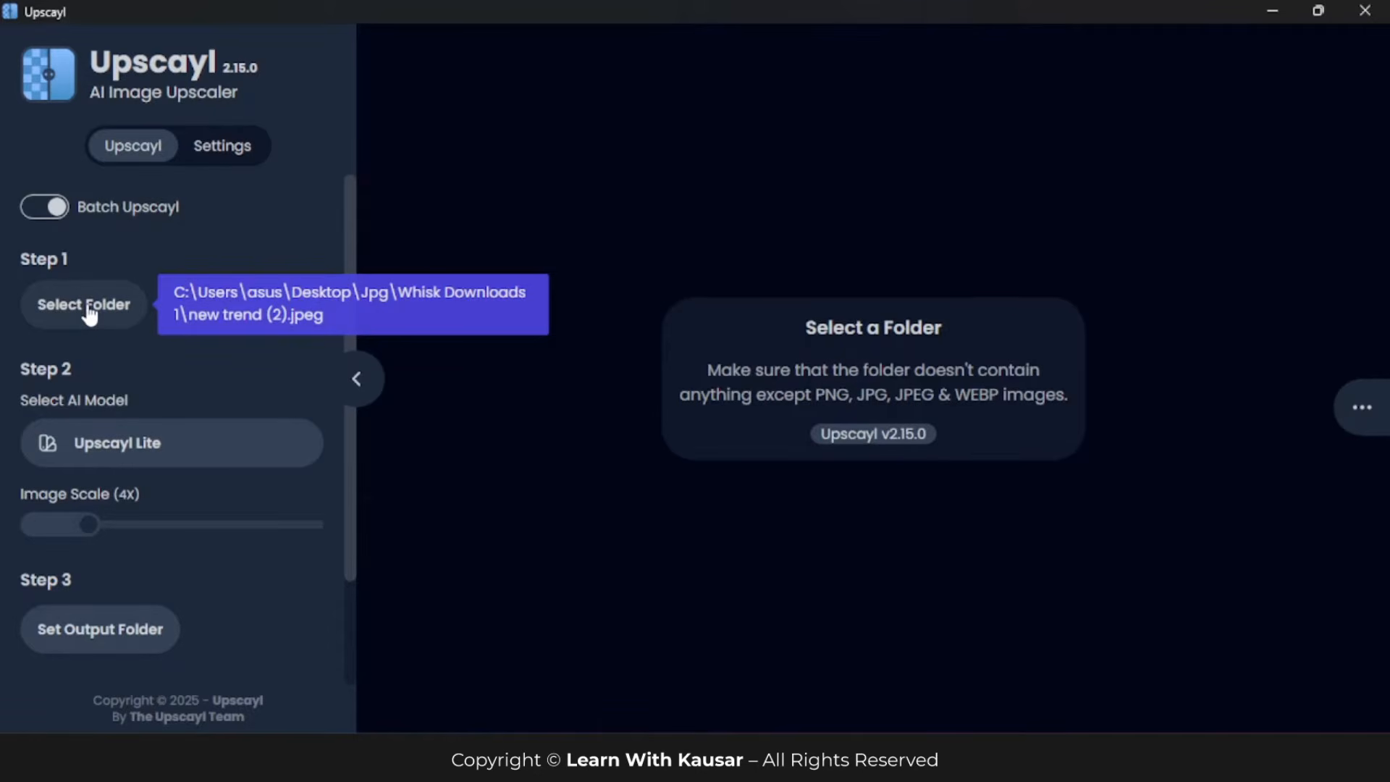
click(1267, 12)
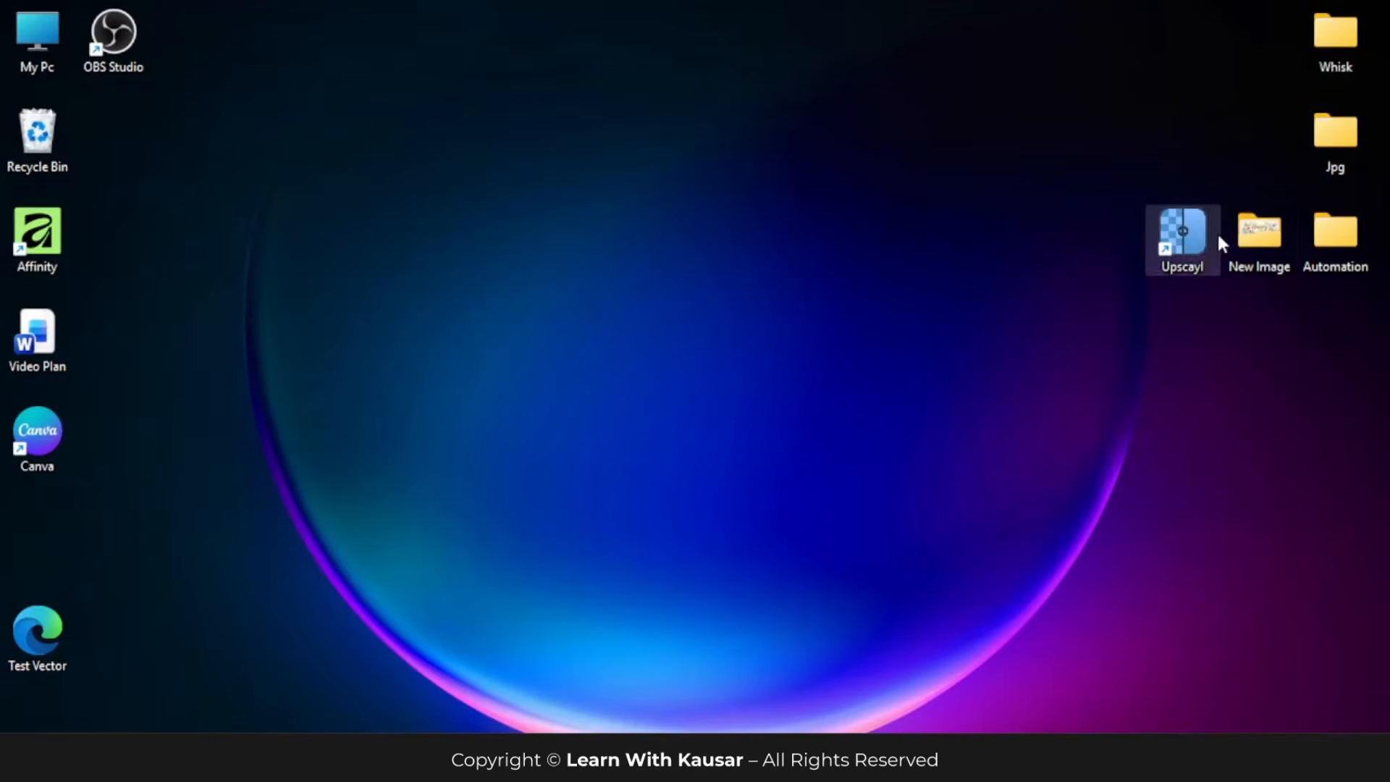
drag(1253, 233, 832, 250)
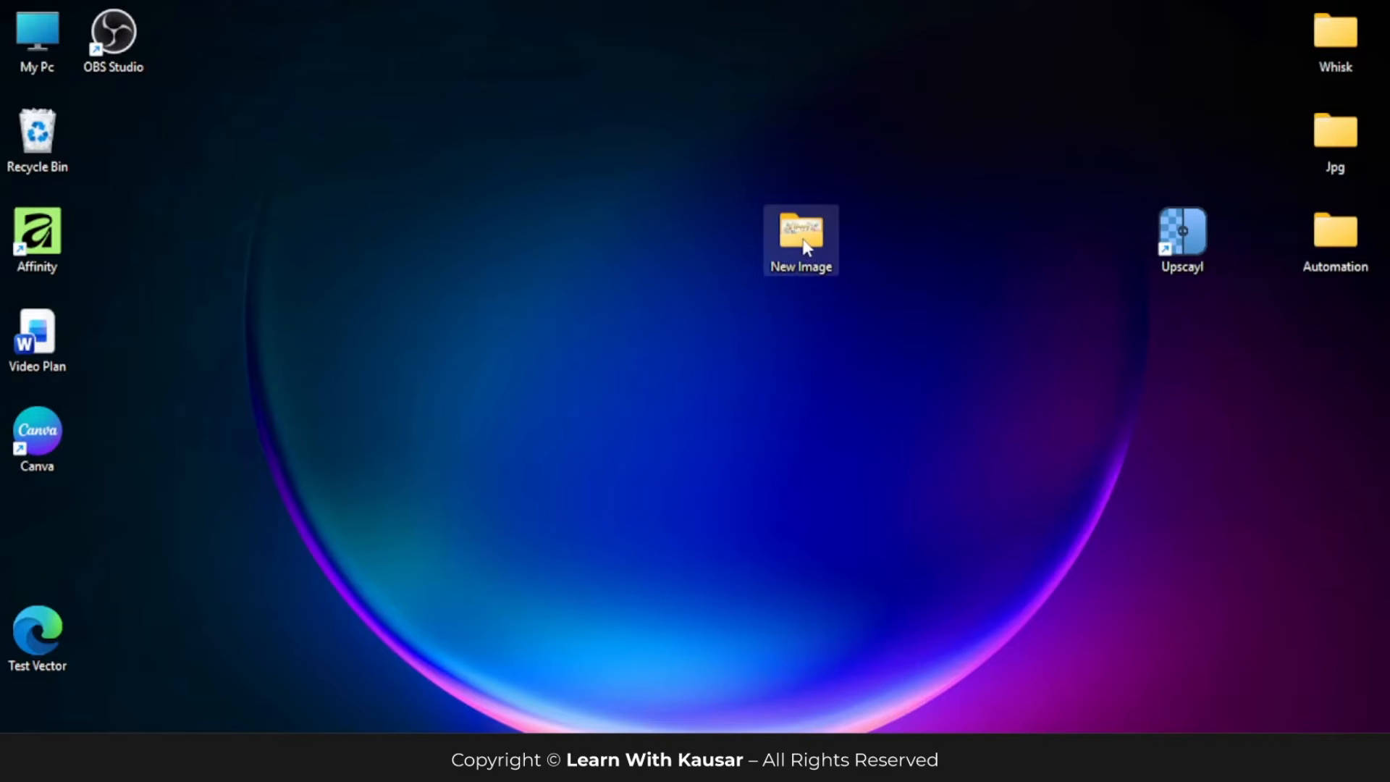
double_click(806, 246)
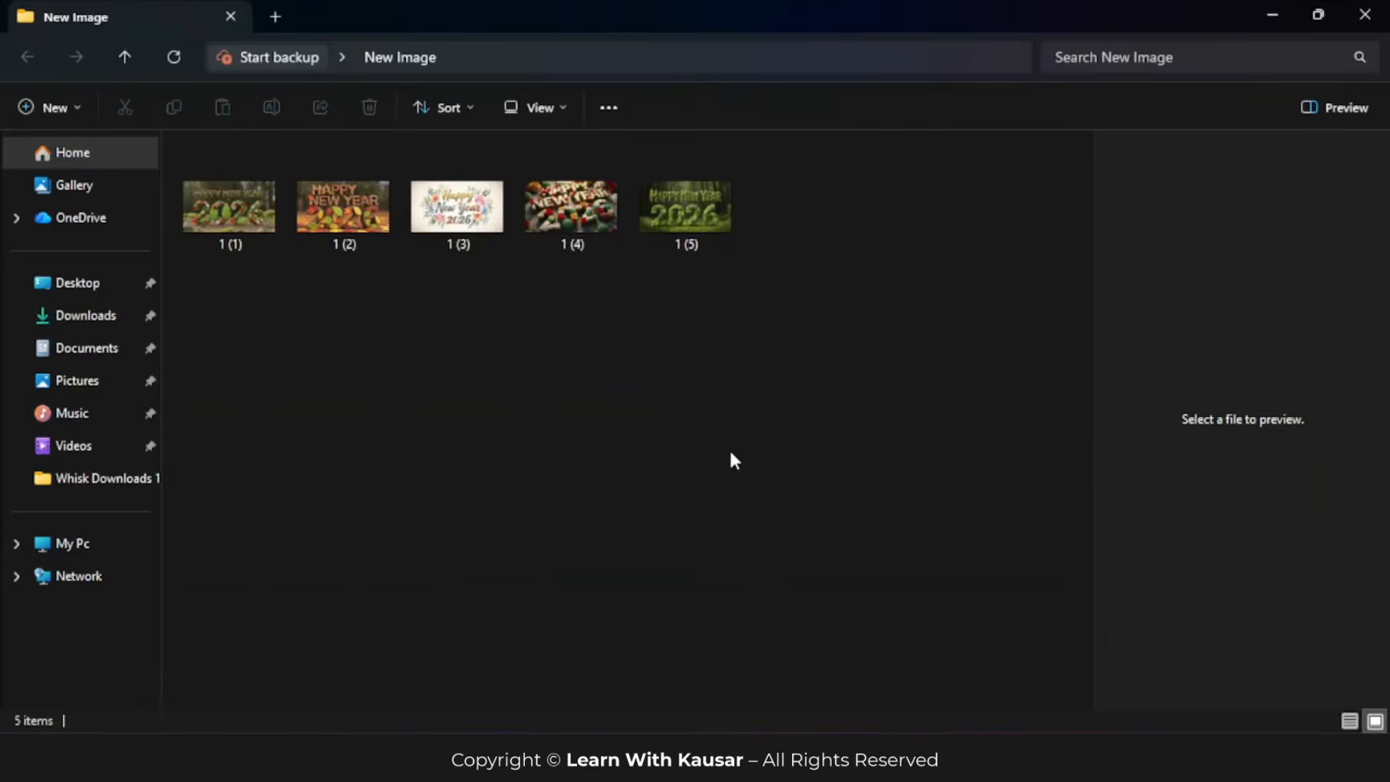
drag(190, 291, 771, 191)
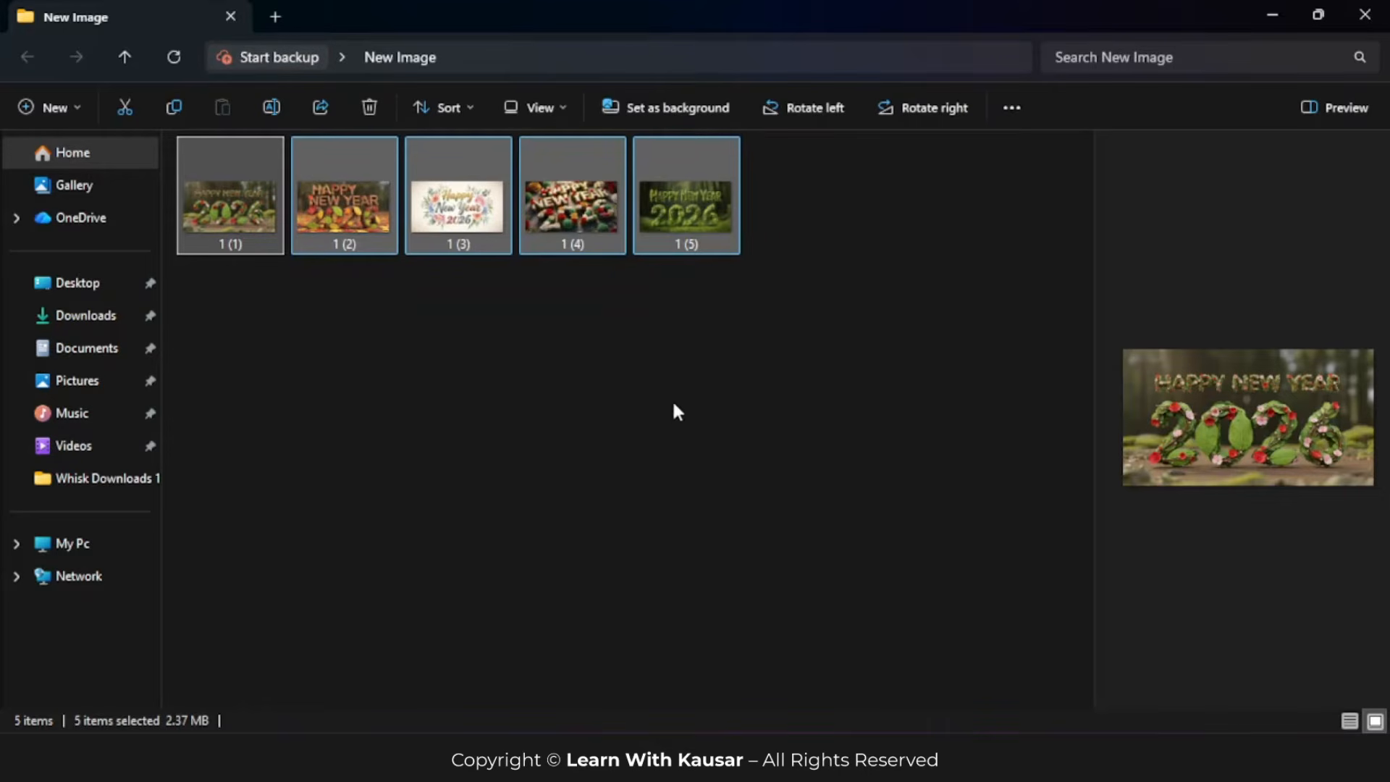
click(1372, 18)
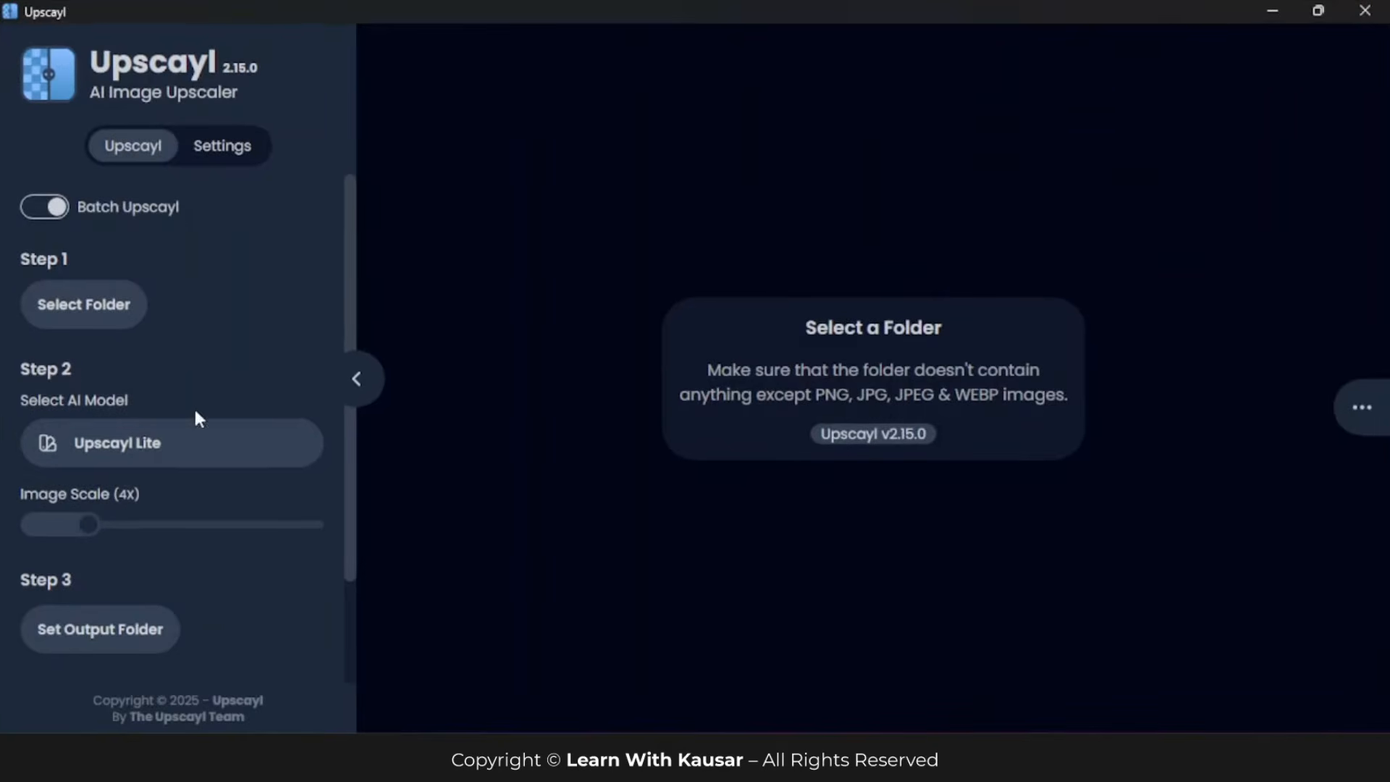
Step: Select the New Image folder on the Desktop as the source folder for batch upscaling
click(92, 318)
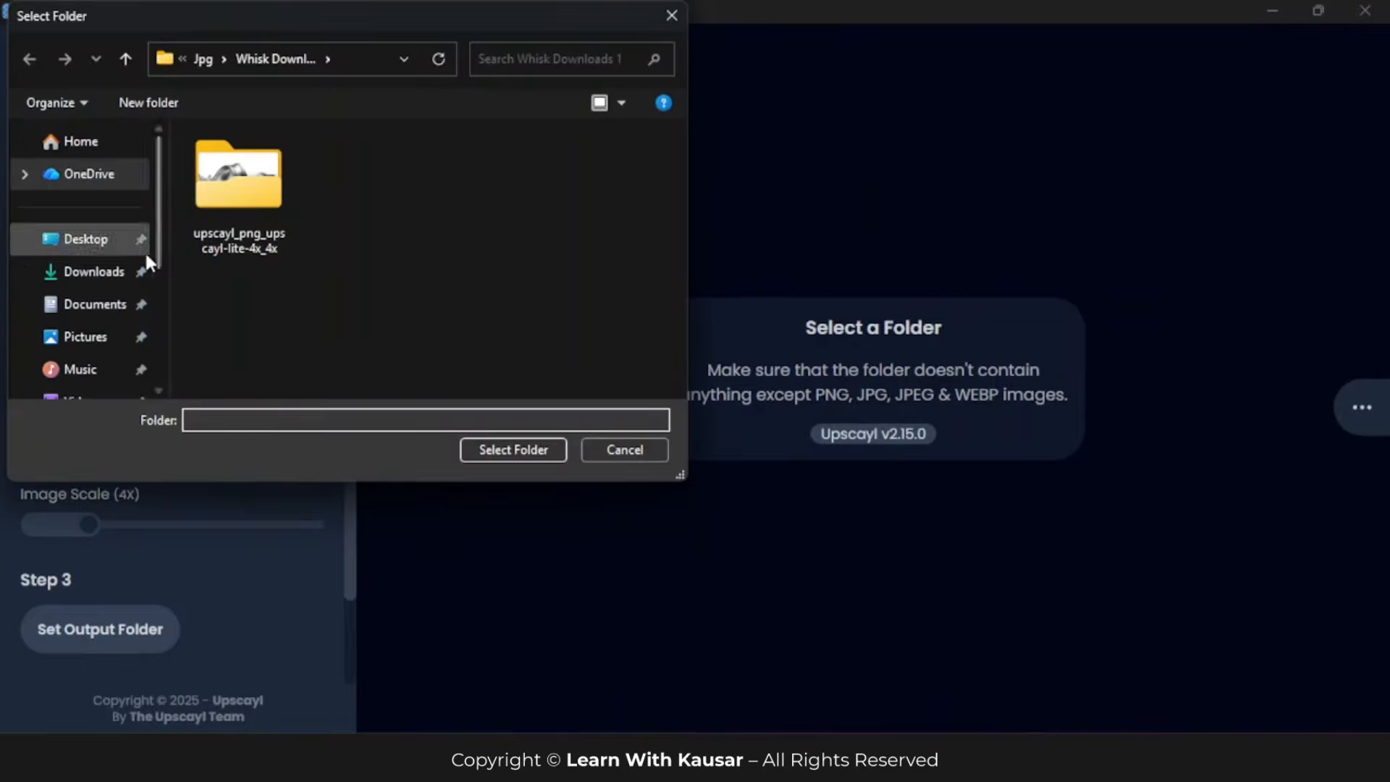
click(93, 241)
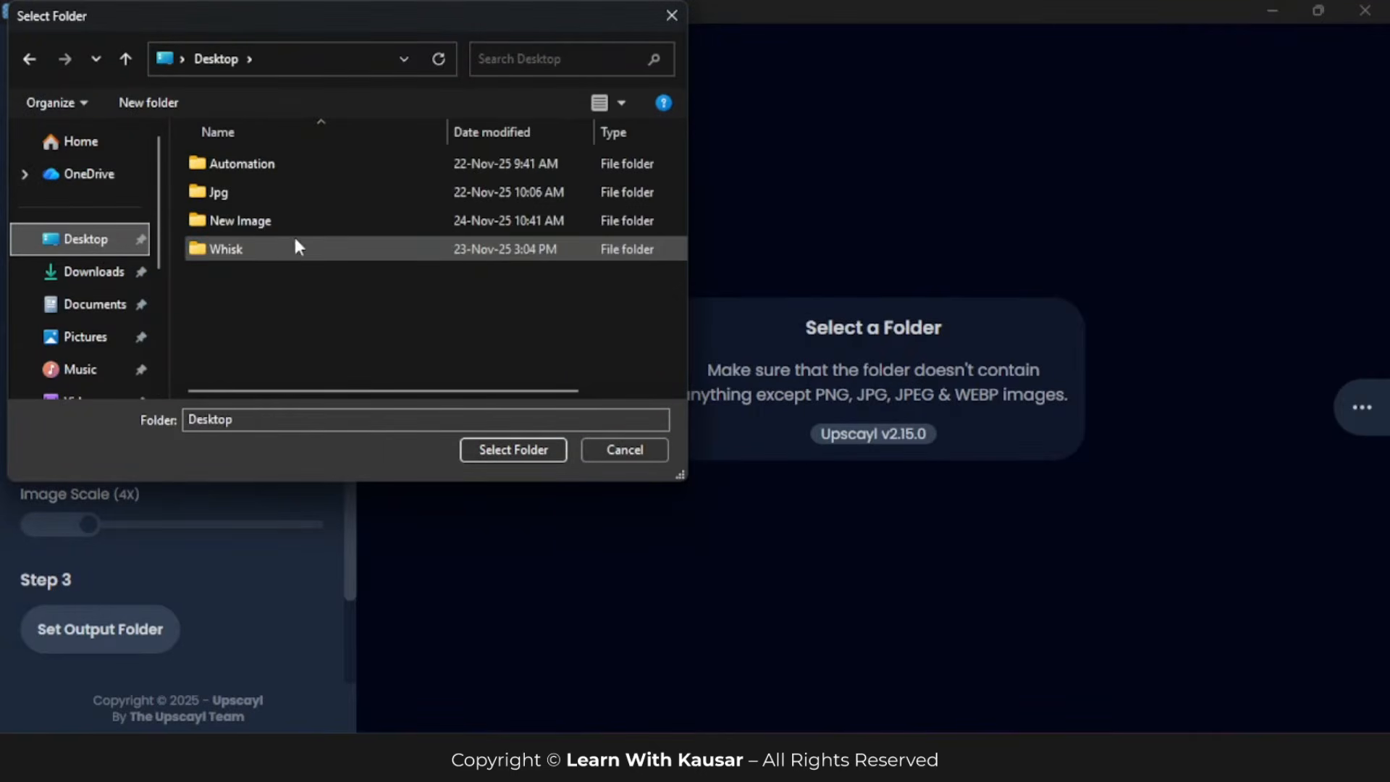
click(241, 223)
click(478, 450)
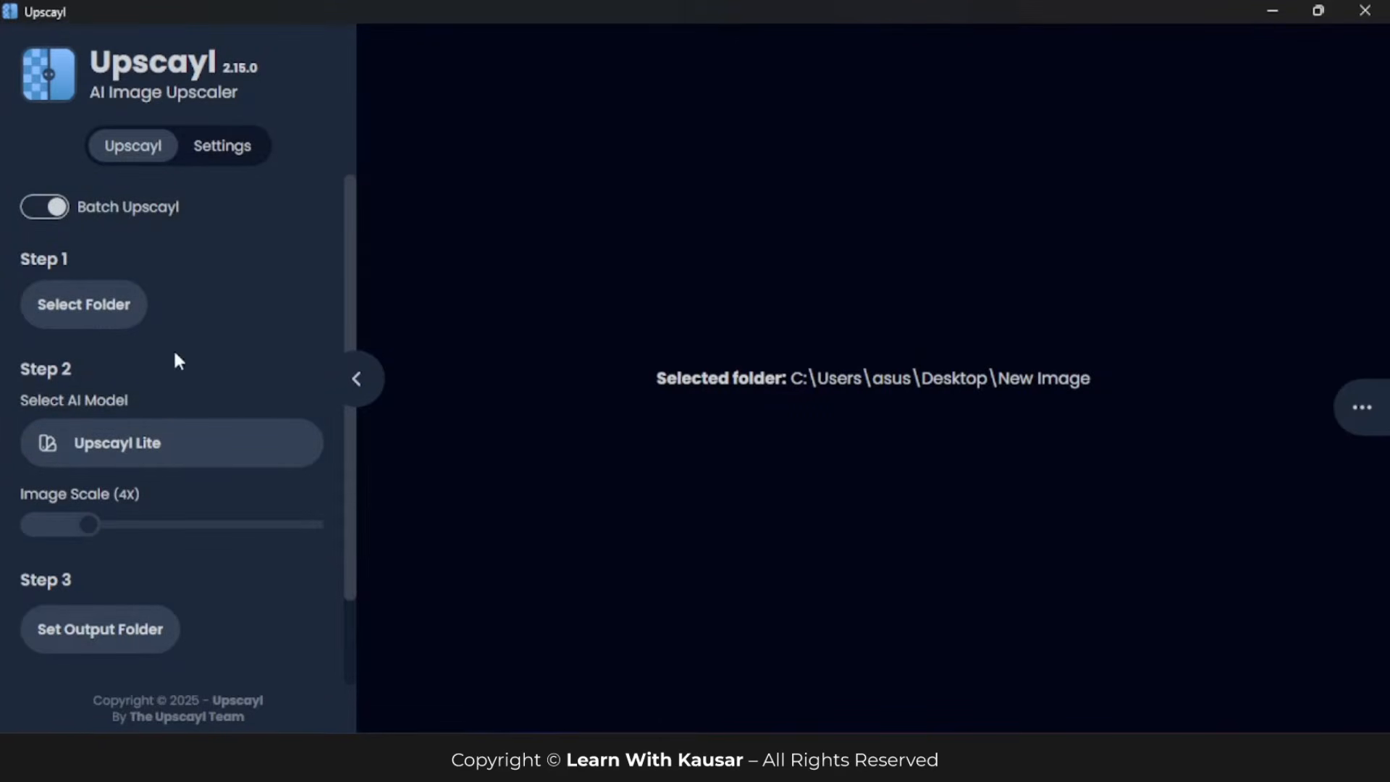
Step: Choose Upscayl Lite as the AI model
scroll(112, 355, down, 3)
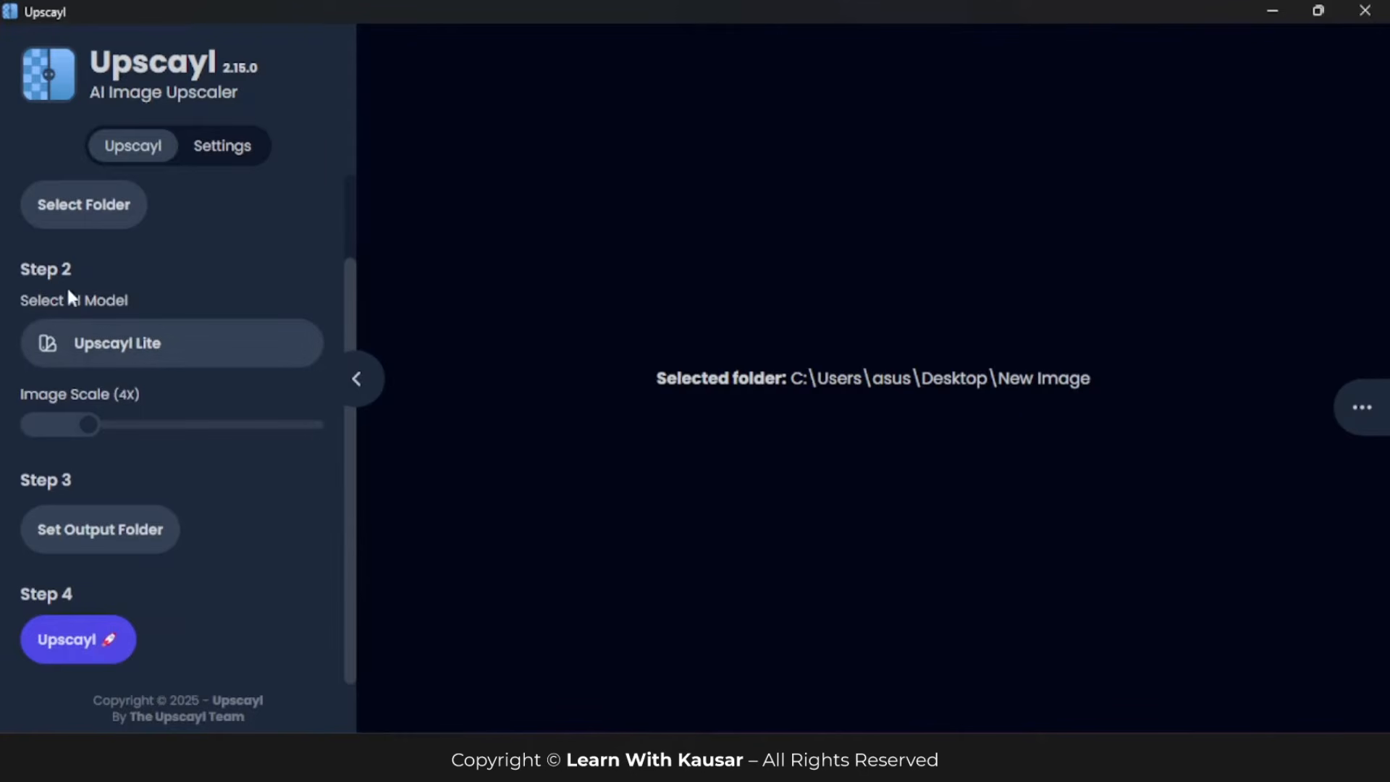
click(138, 341)
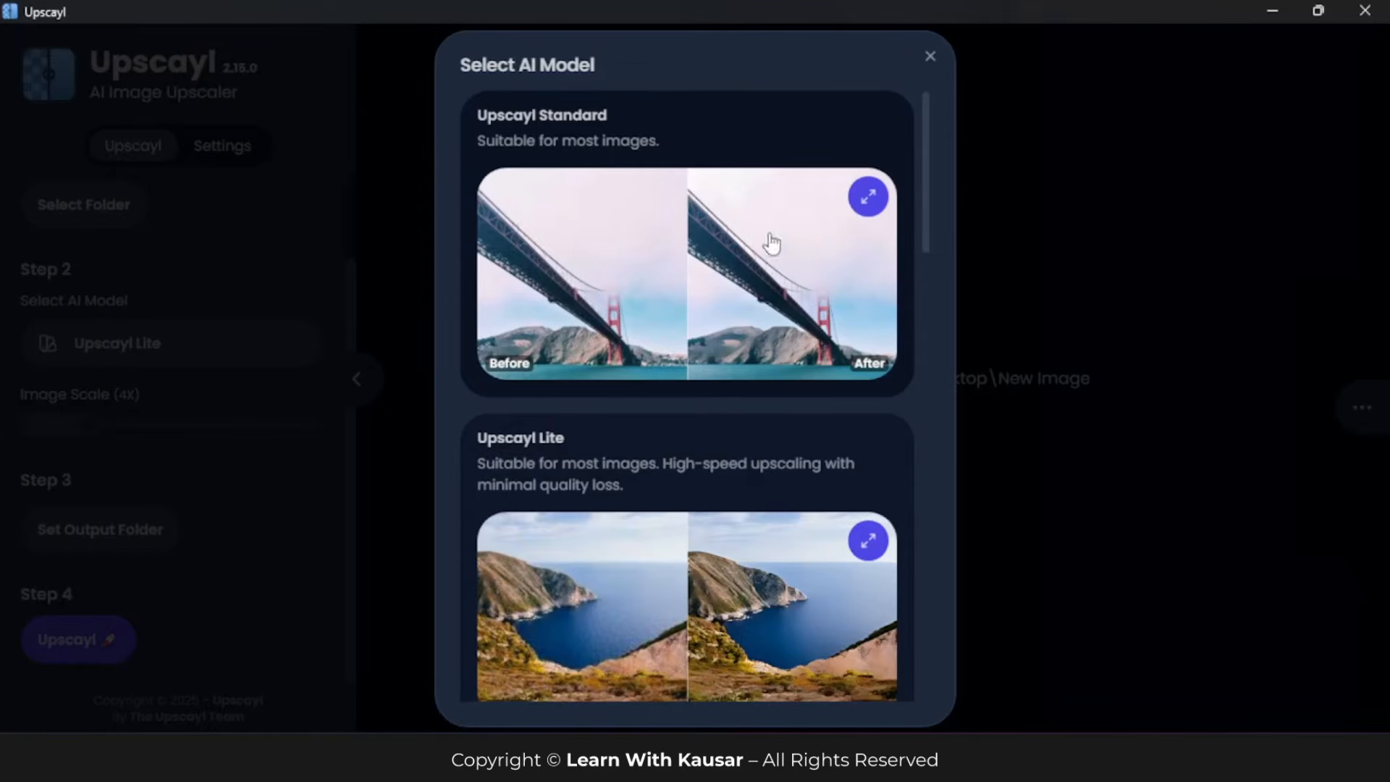
scroll(622, 478, down, 1)
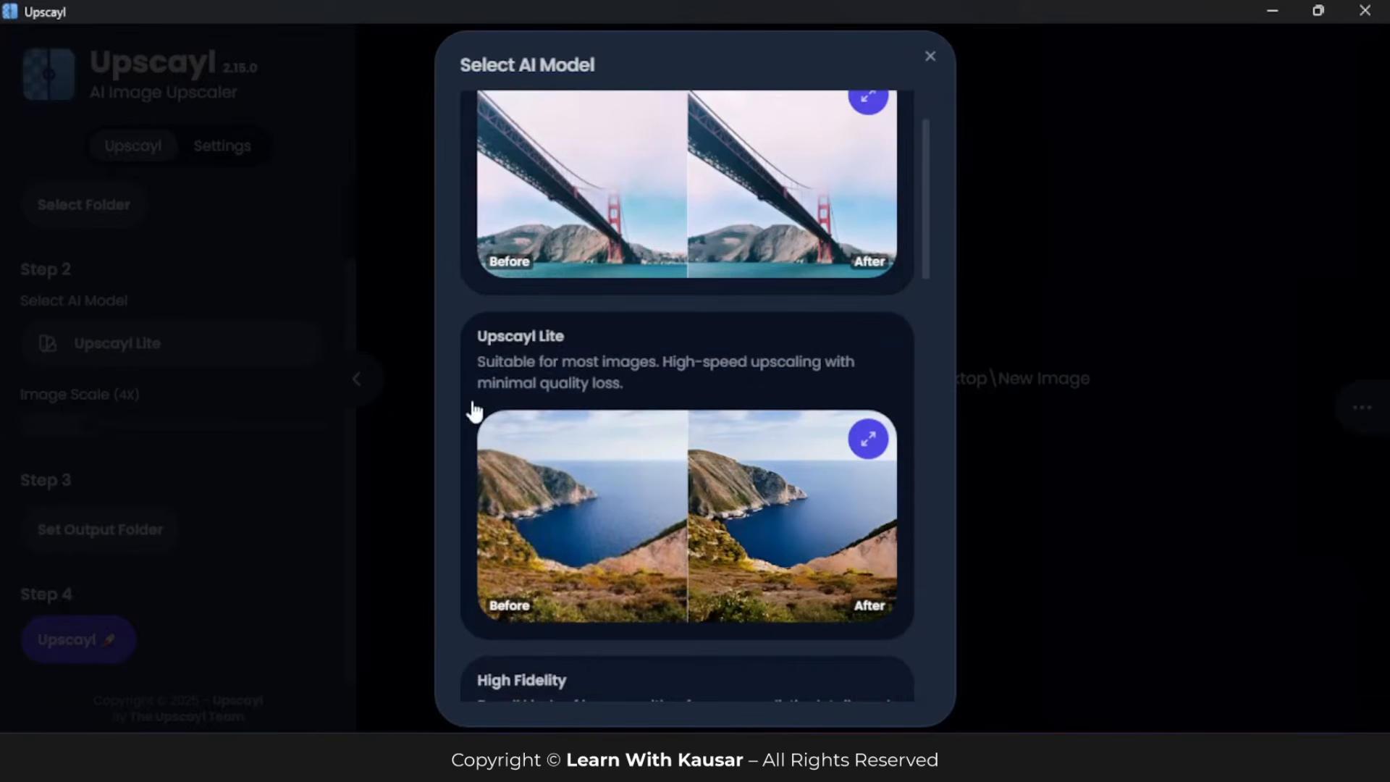
click(653, 490)
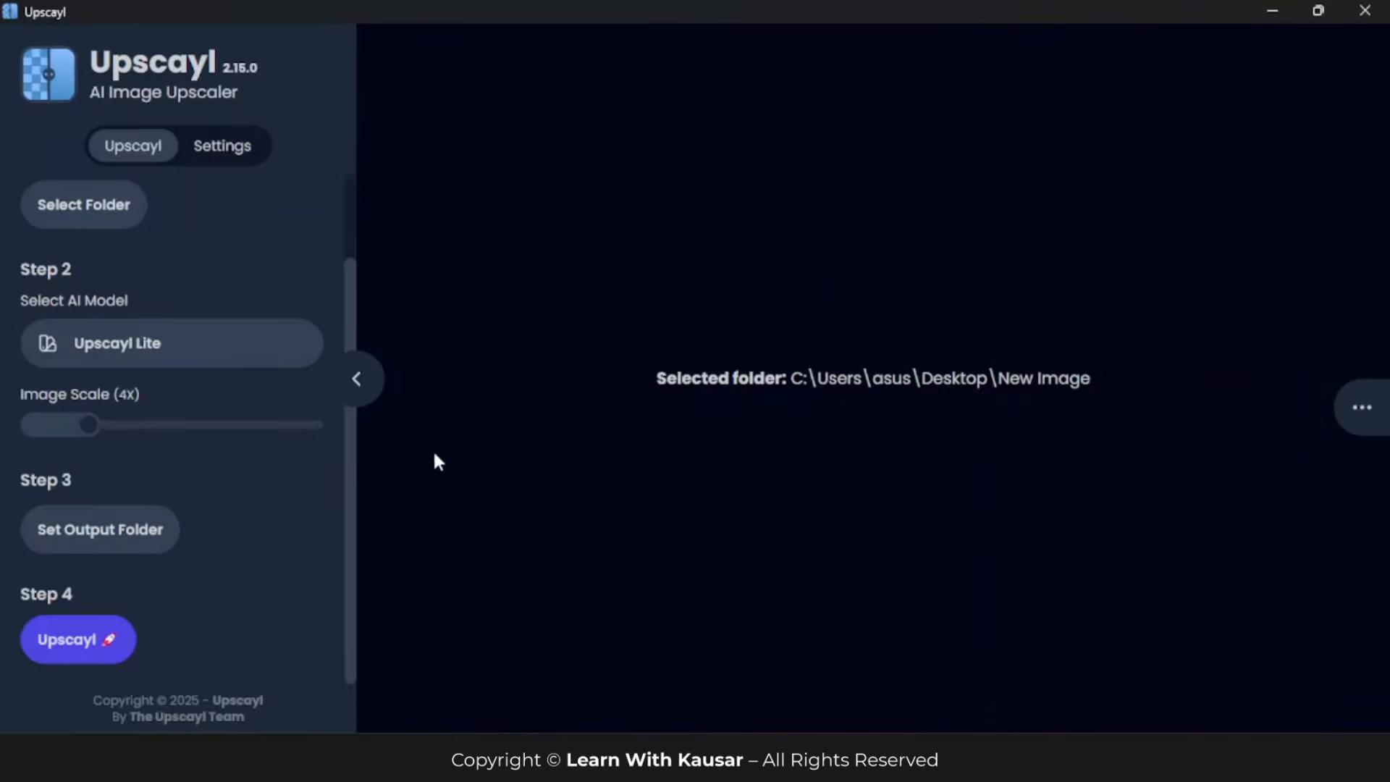
Step: Examine the available AI models and their descriptions from Upscayl Lite and High Fidelity to Ultrasharp, and close the list without changing the model
click(181, 344)
scroll(730, 427, down, 8)
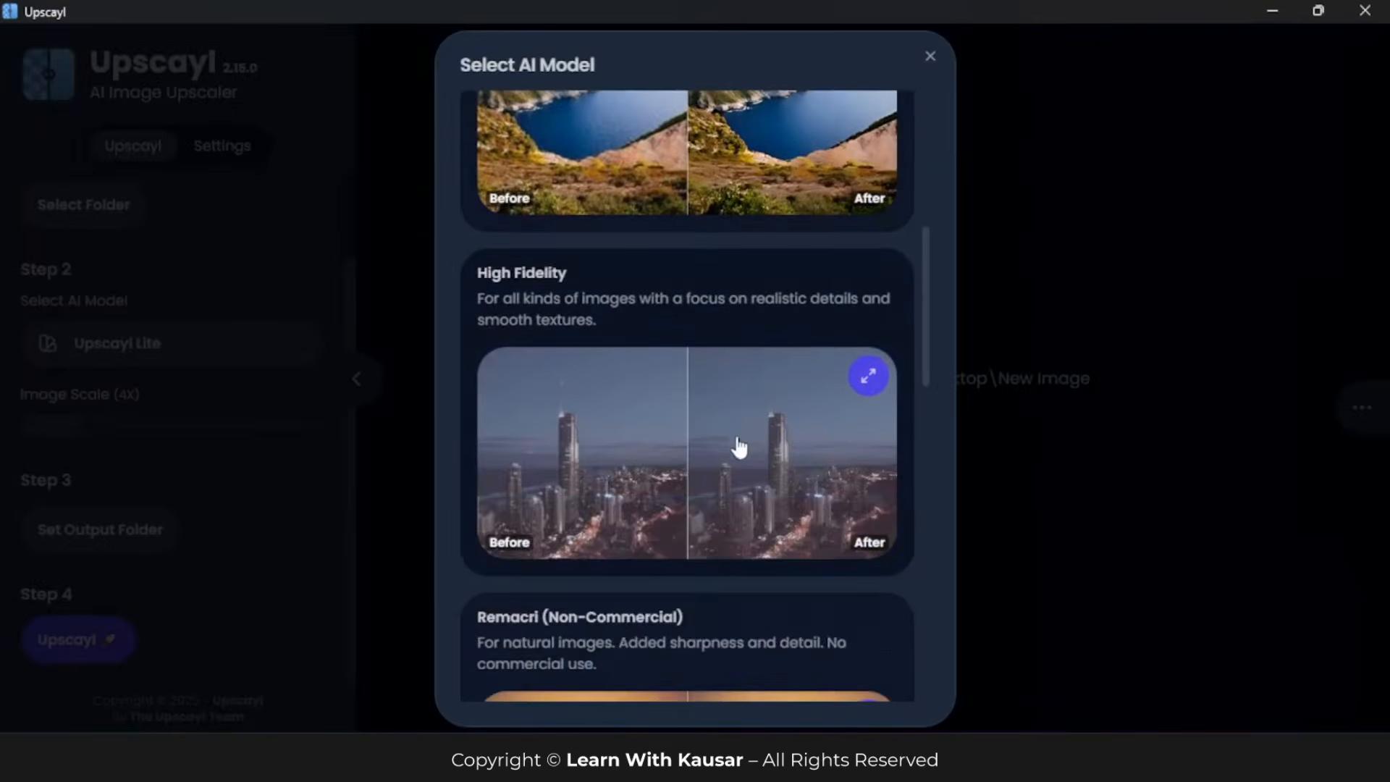
scroll(611, 393, down, 4)
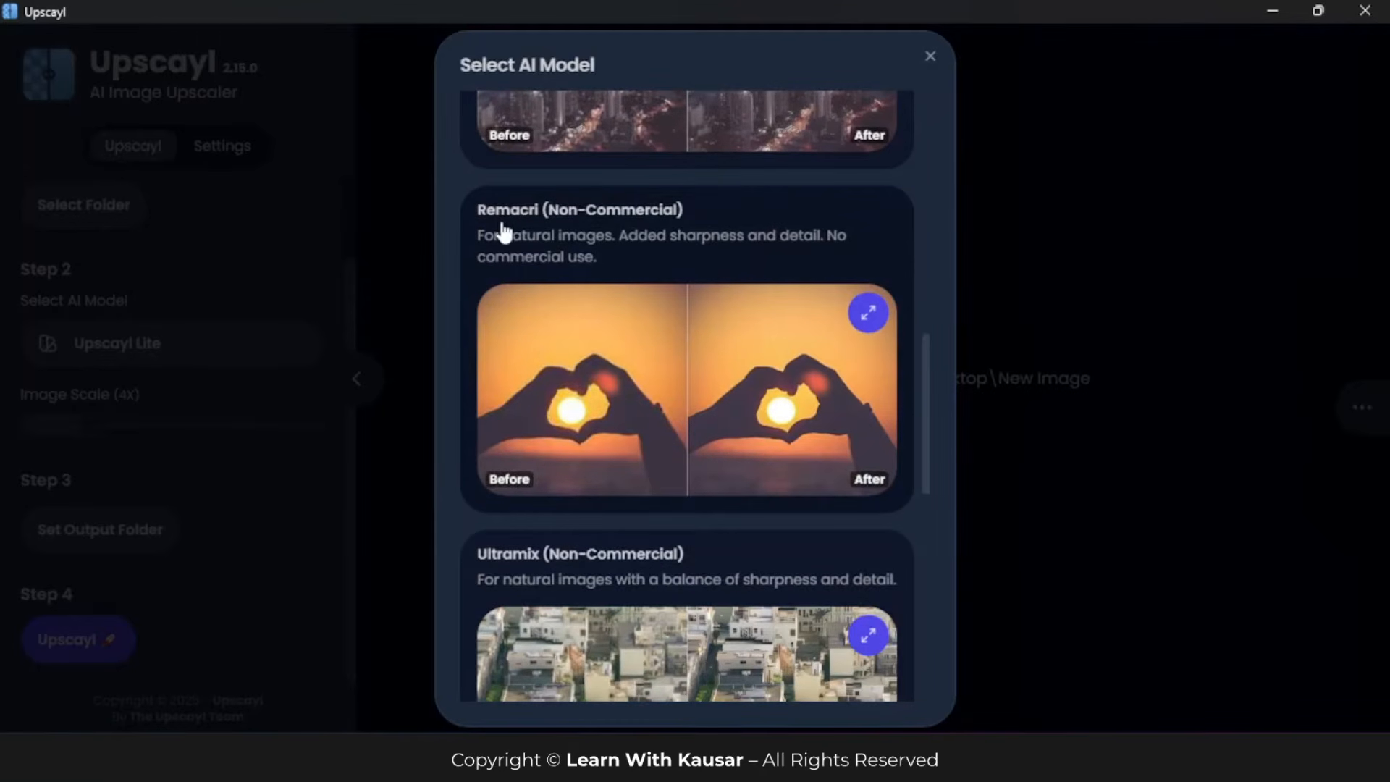
scroll(672, 398, down, 1)
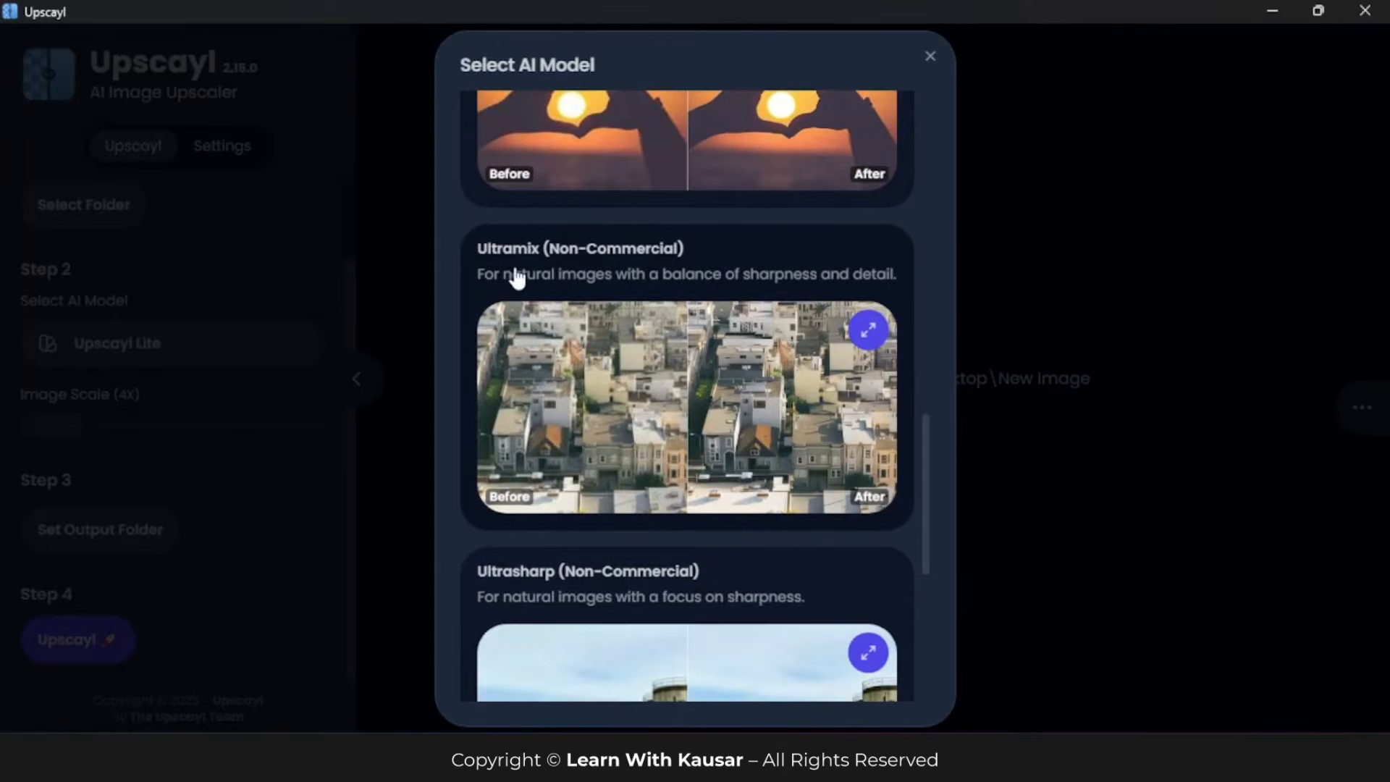
scroll(675, 534, down, 3)
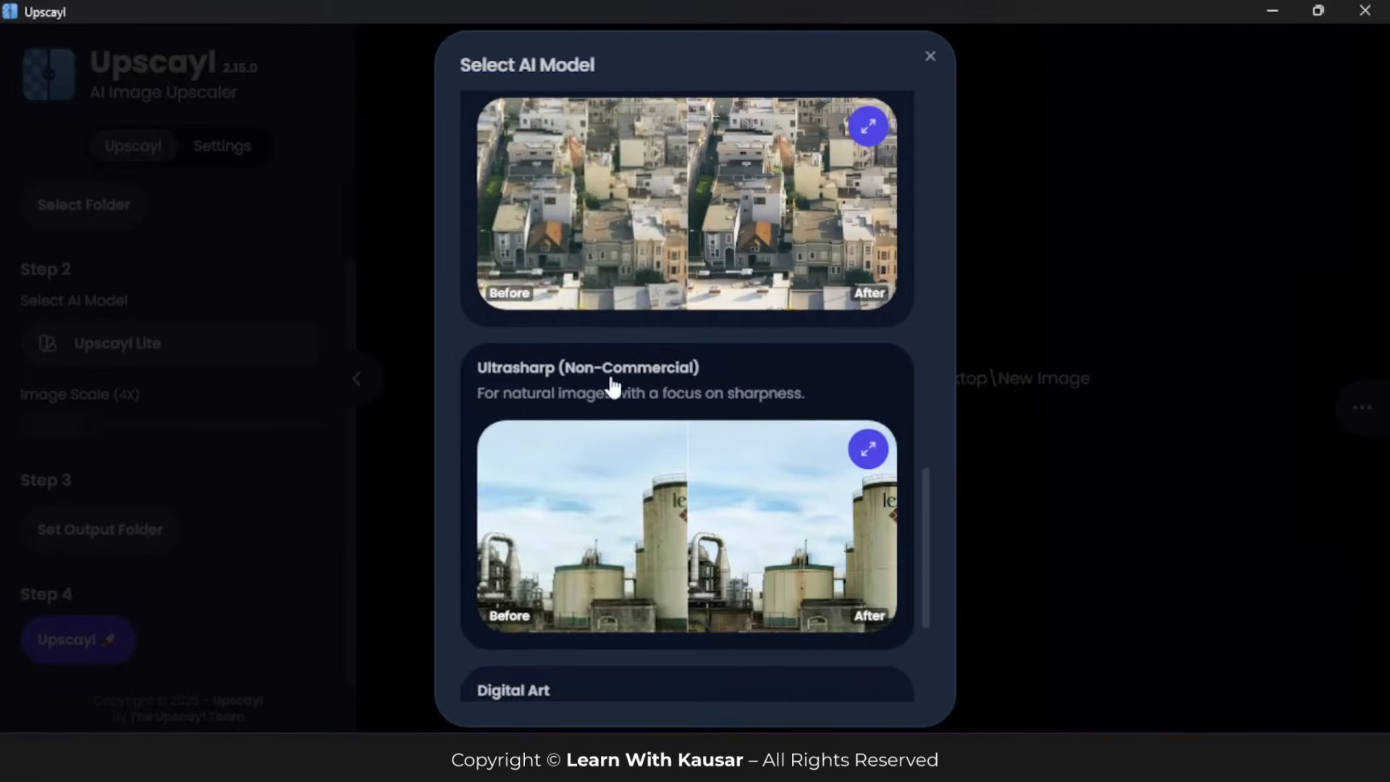
scroll(695, 377, up, 4)
scroll(608, 373, up, 4)
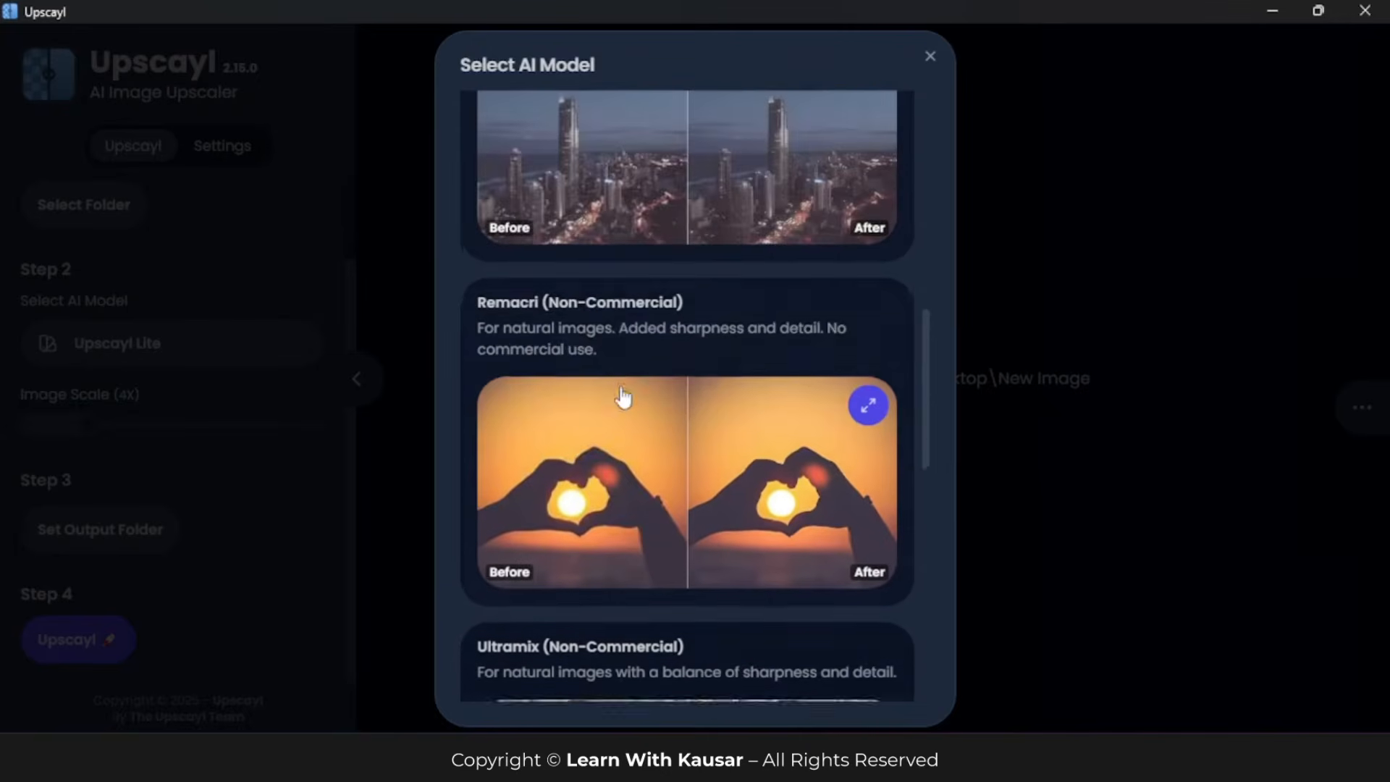
scroll(623, 354, up, 6)
scroll(612, 537, down, 4)
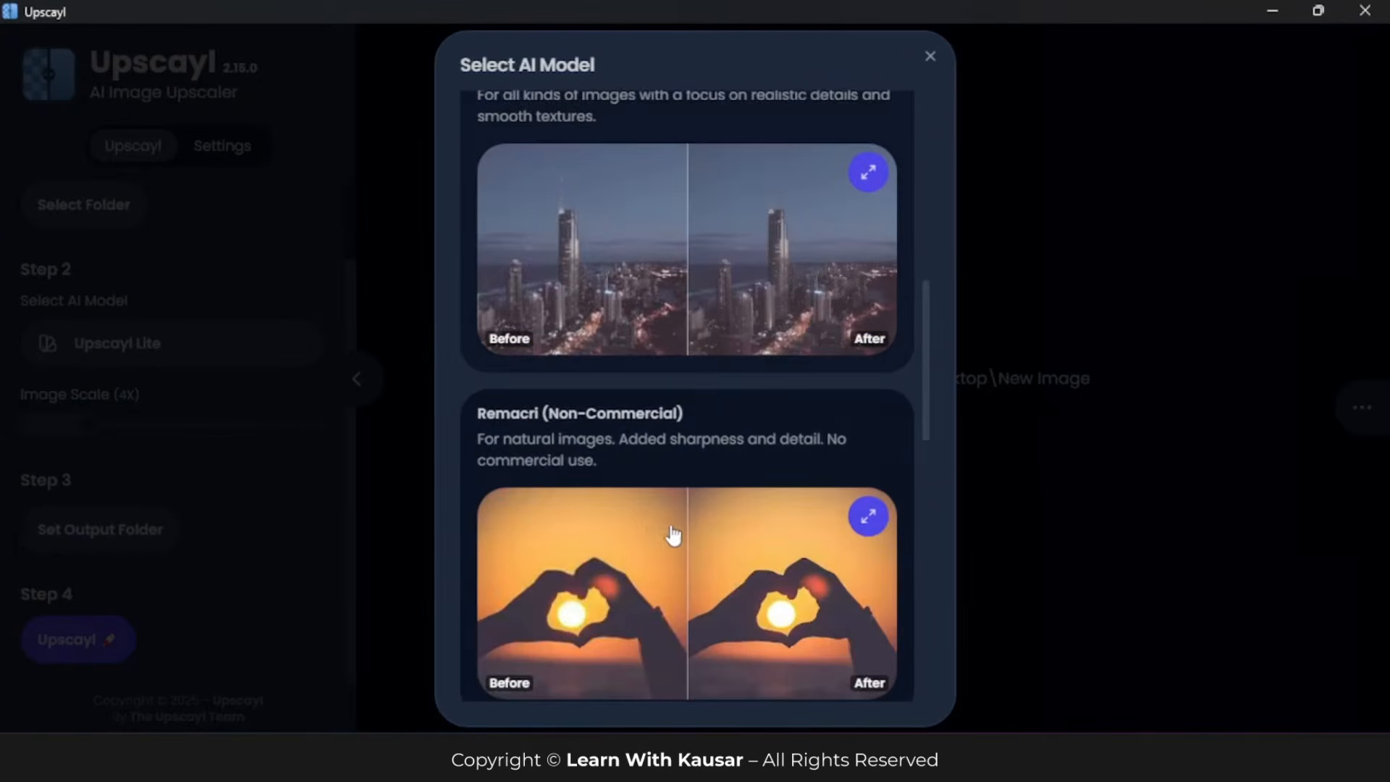
scroll(620, 447, up, 4)
scroll(636, 558, down, 1)
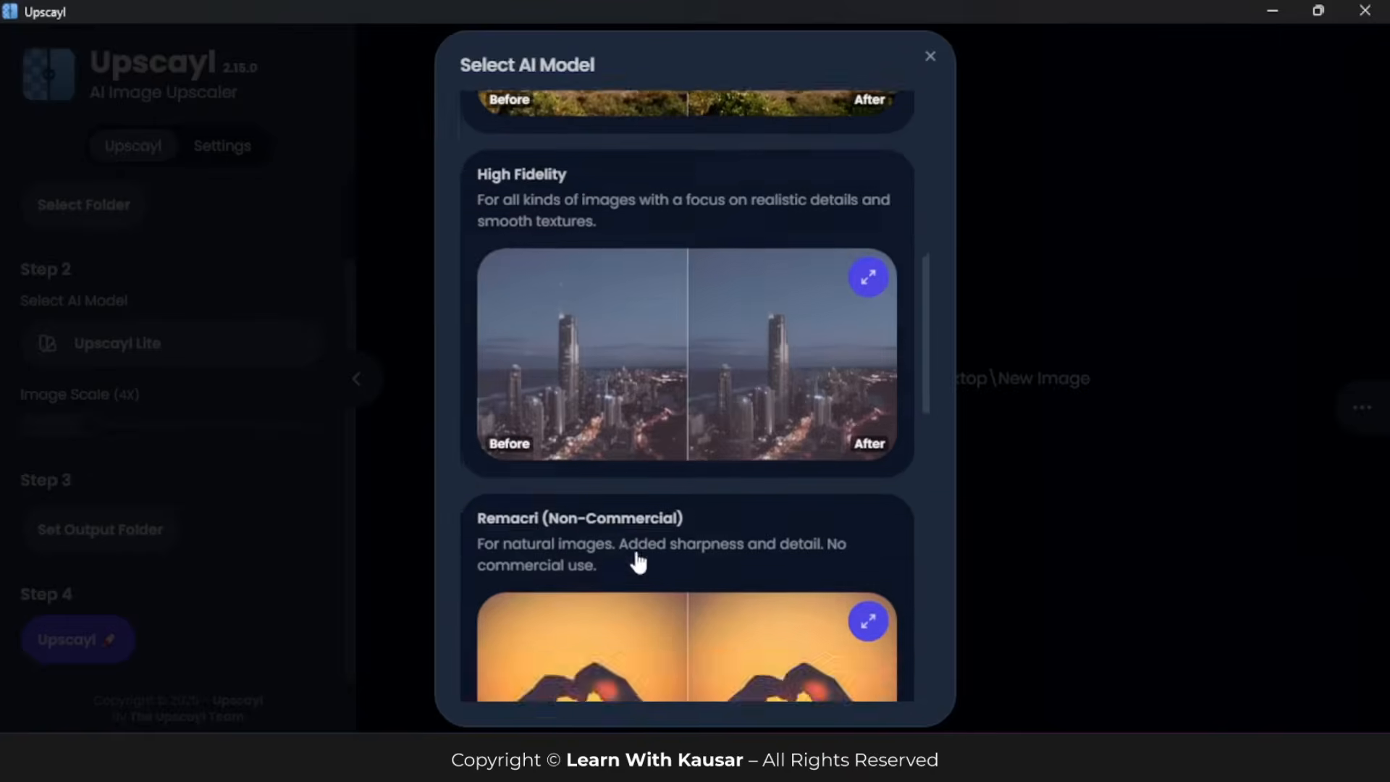
scroll(641, 566, up, 6)
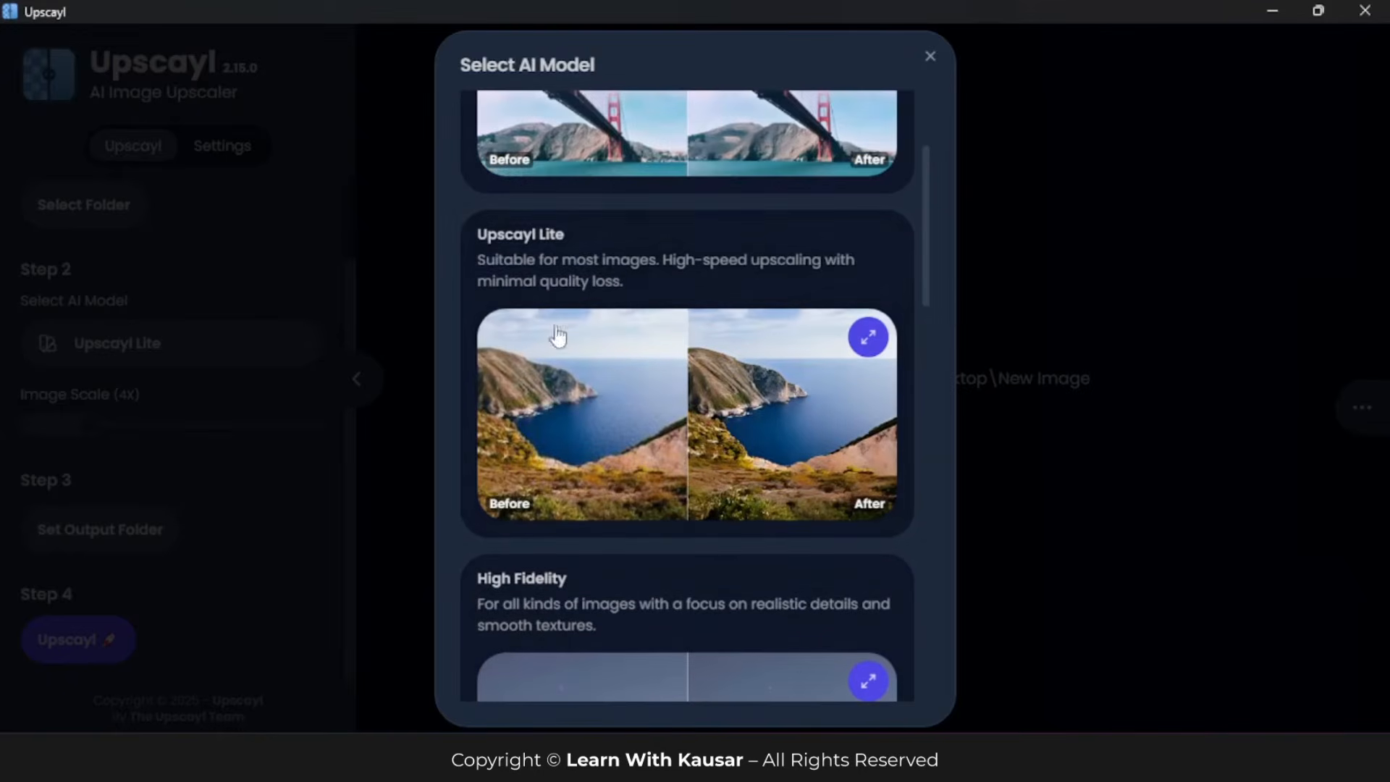
click(258, 279)
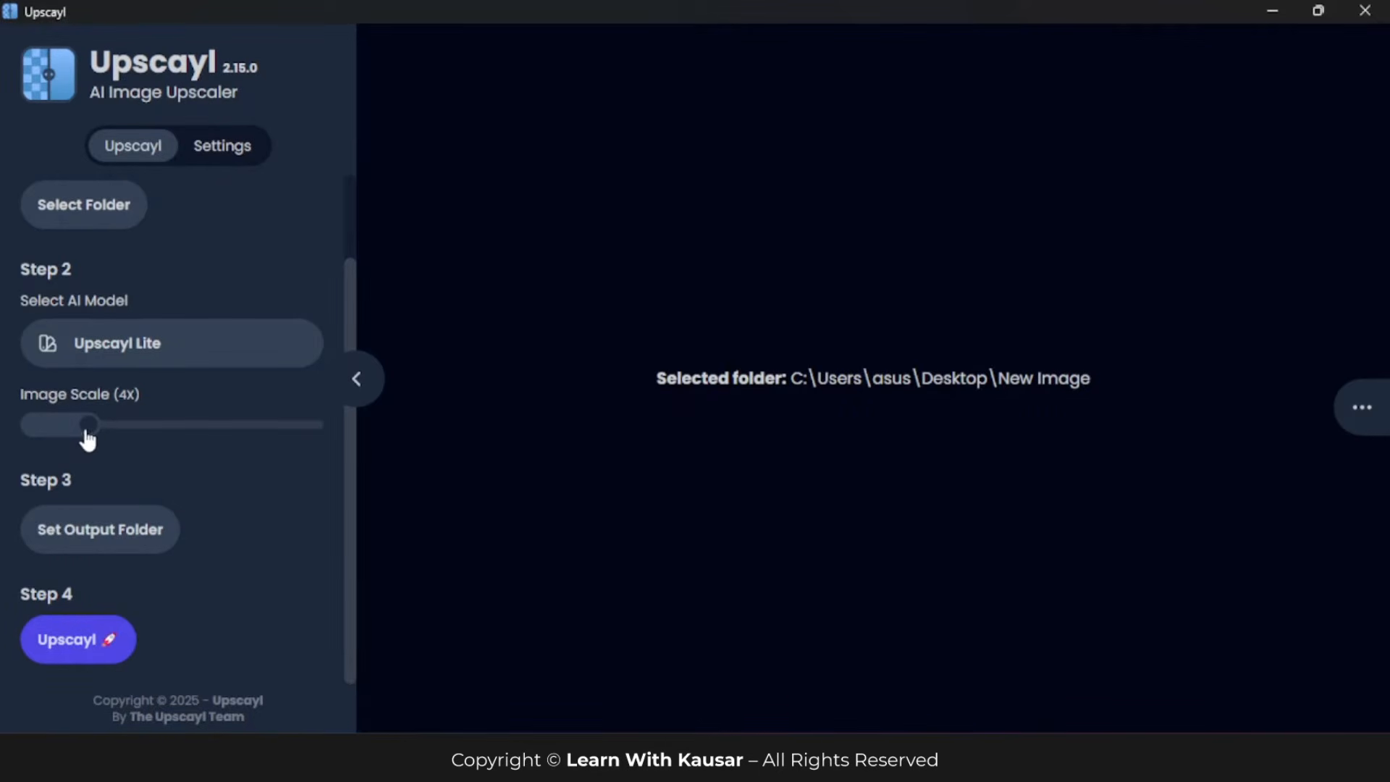
Step: Keep the image scale at 4X and the default output folder, and start the batch upscaling
mouse_move(98, 434)
mouse_down()
mouse_move(307, 438)
mouse_move(100, 431)
mouse_up()
scroll(128, 234, up, 2)
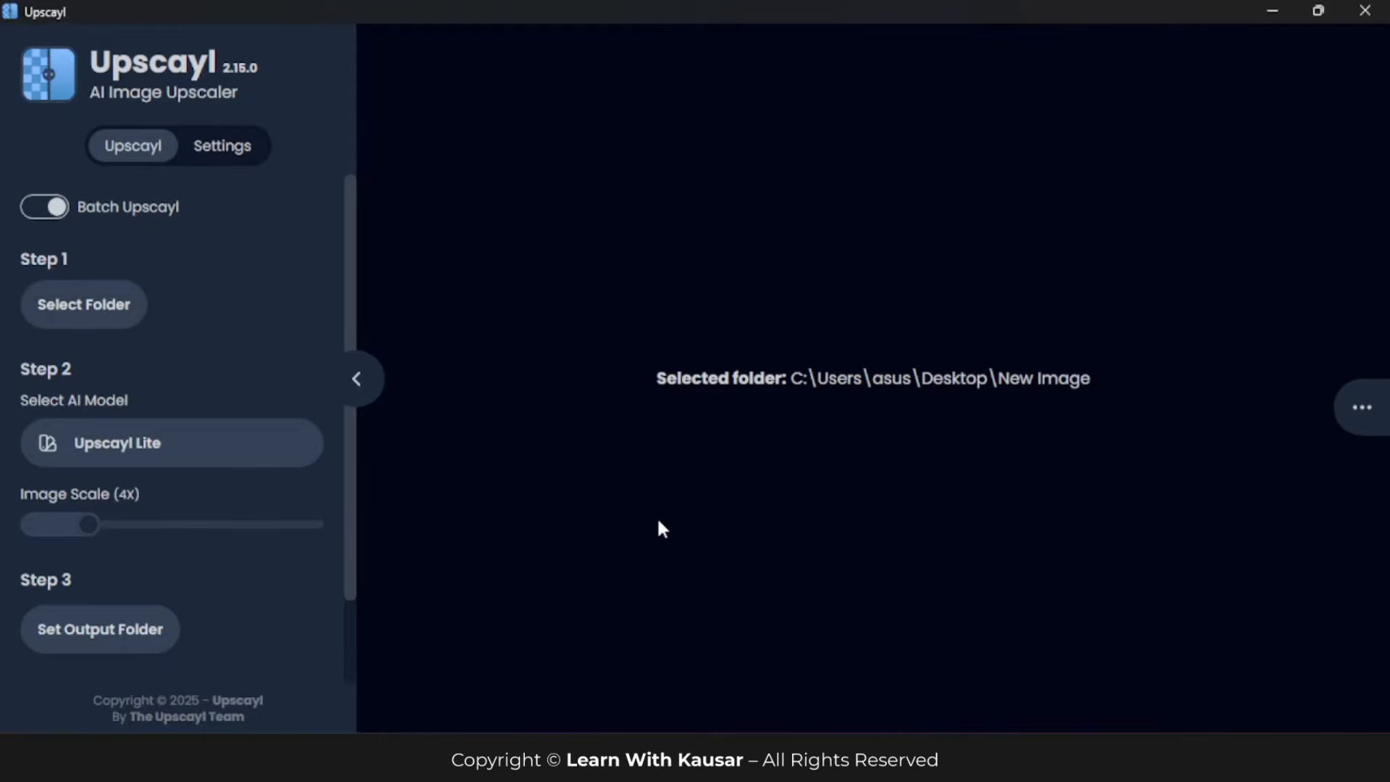
scroll(43, 543, down, 2)
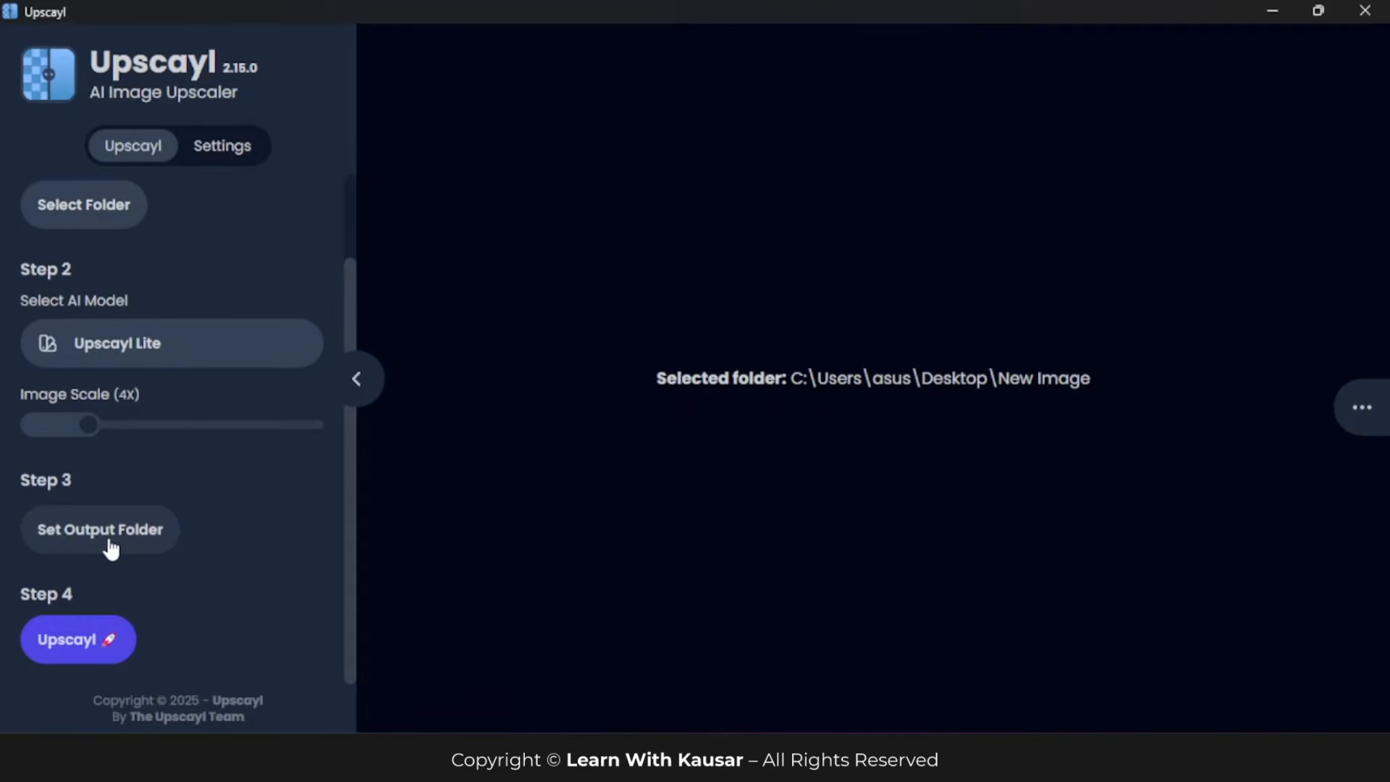
click(88, 647)
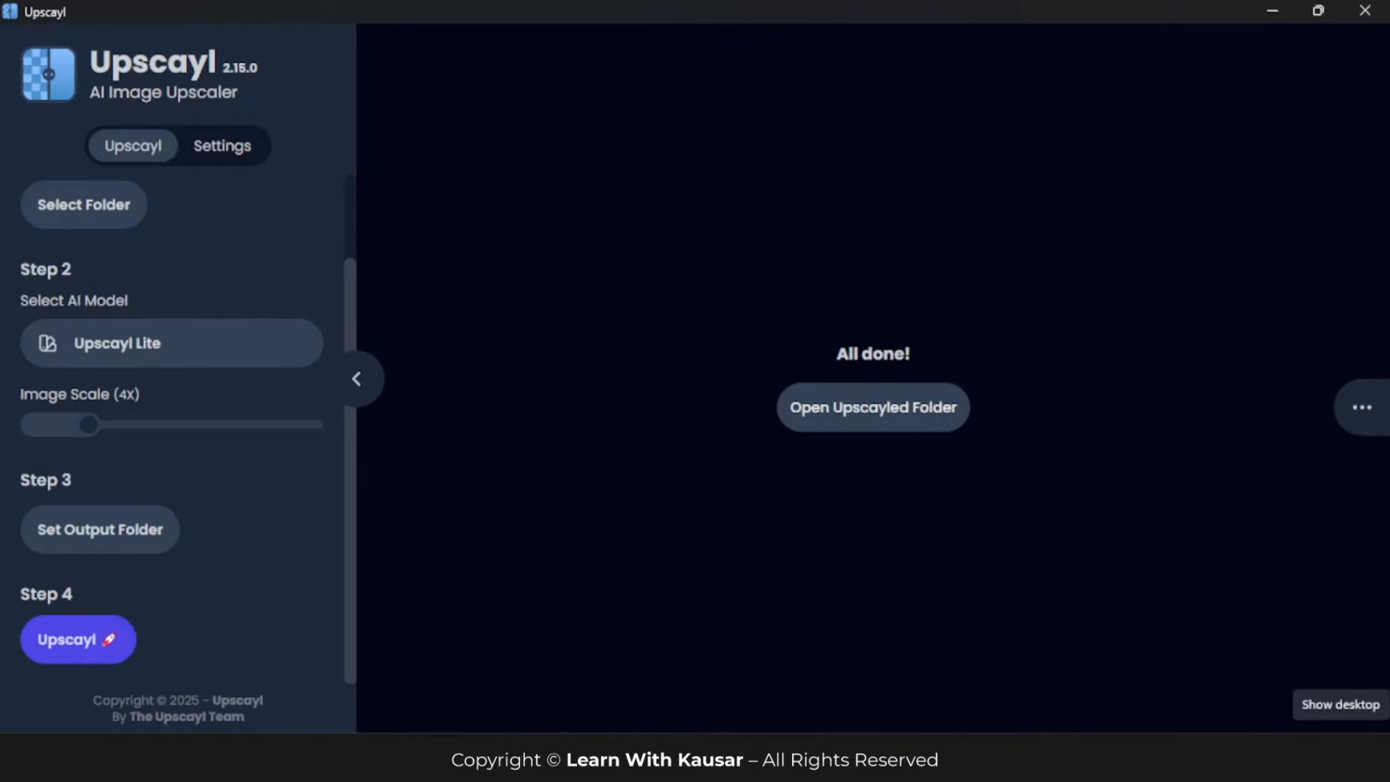
Step: Show the desktop and open the upscayl_png_upscayl-lite-4x_4x output folder inside the New Image folder
click(1386, 760)
double_click(806, 229)
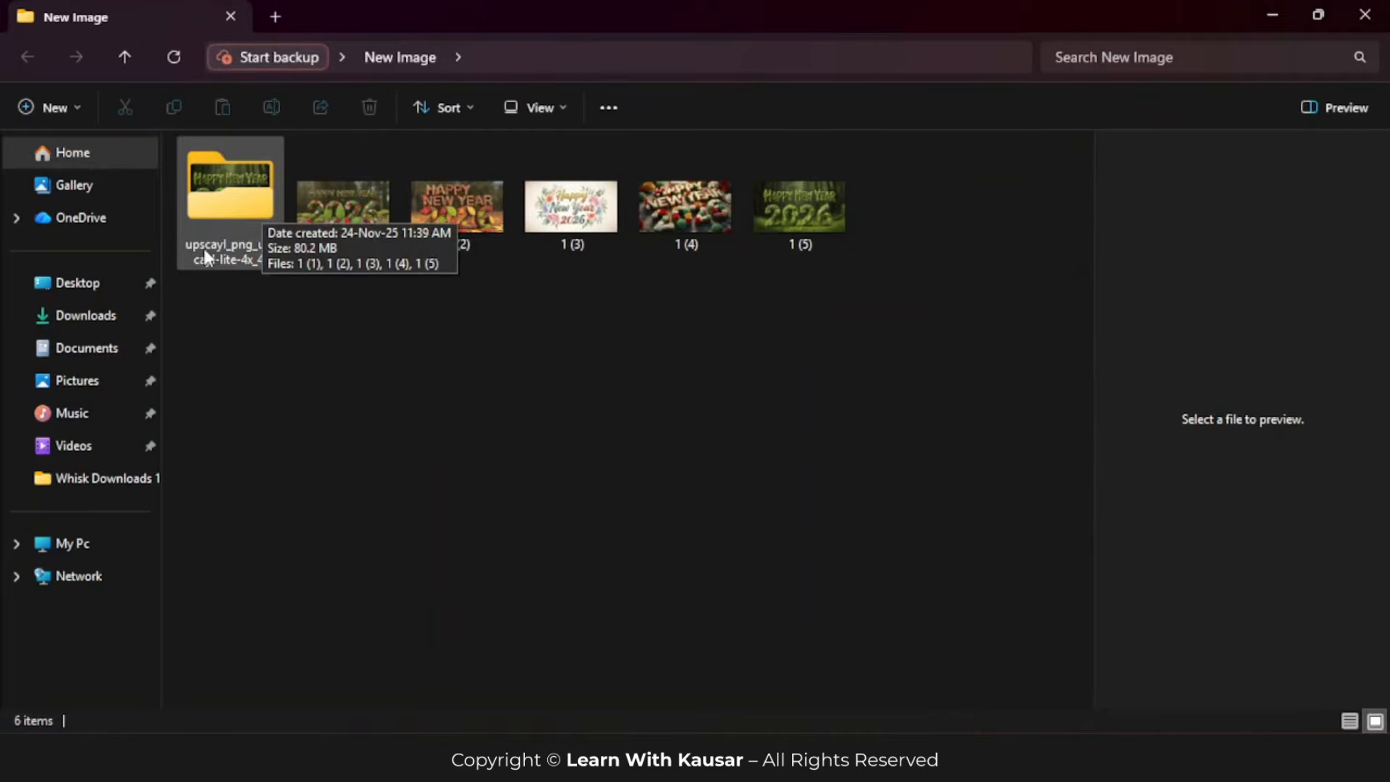
double_click(241, 196)
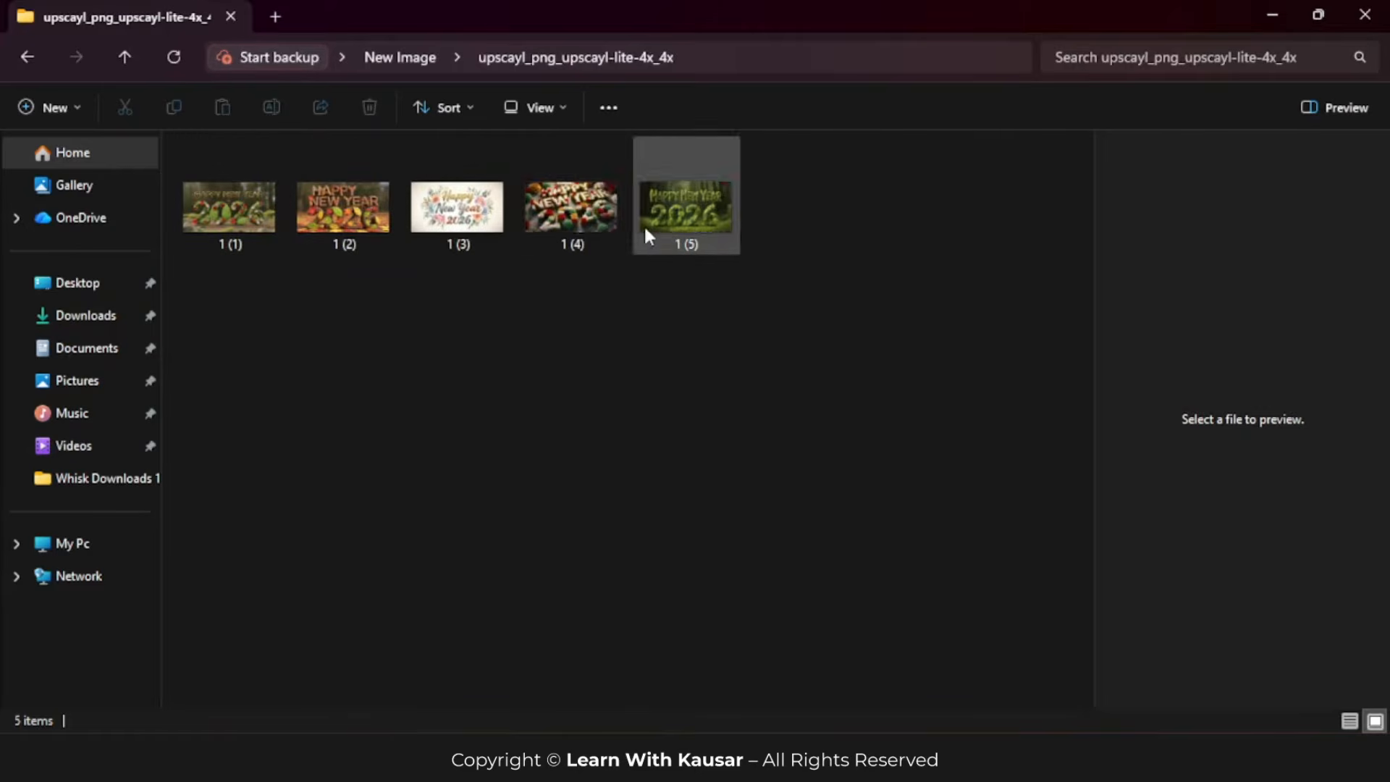
Step: Open the upscaled image 1 (1).png in a maximized viewer and inspect its lettering and flower details up close
click(249, 207)
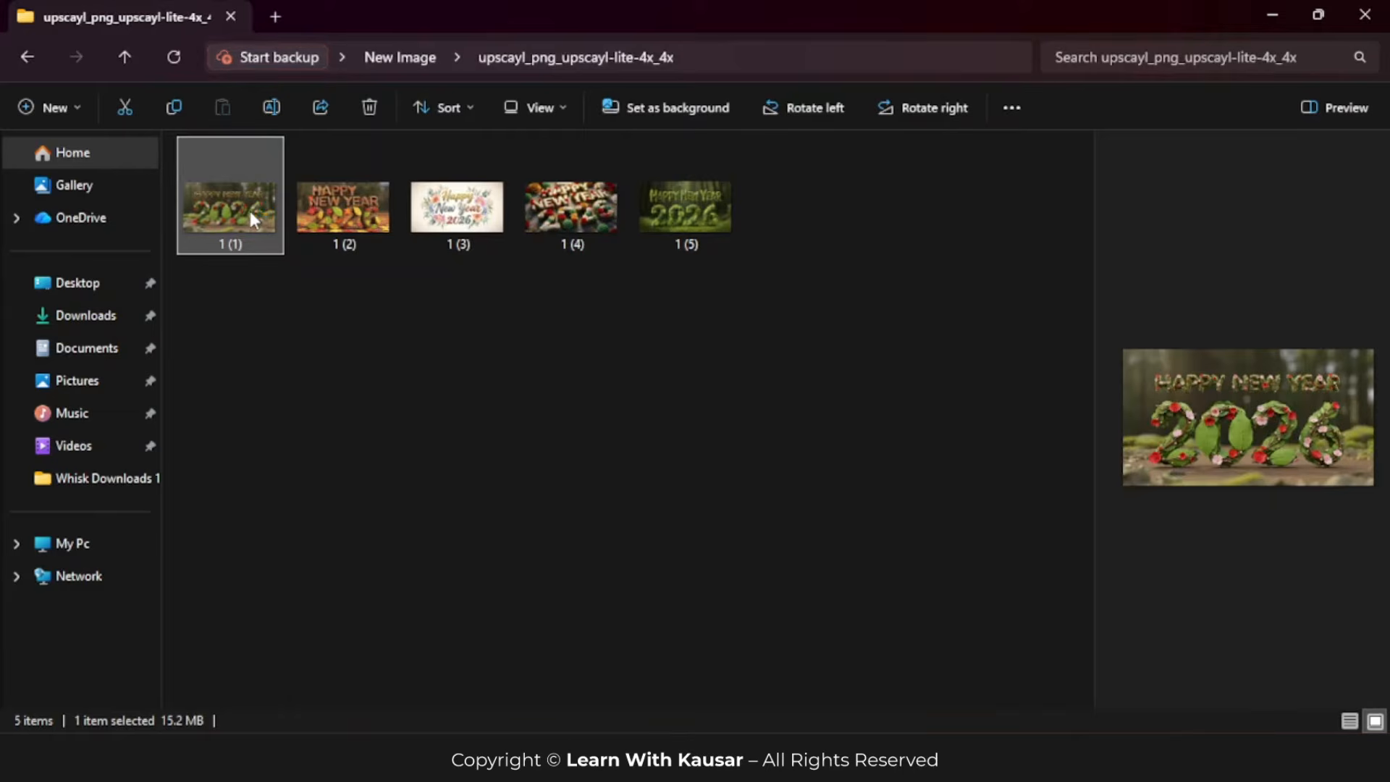
double_click(252, 218)
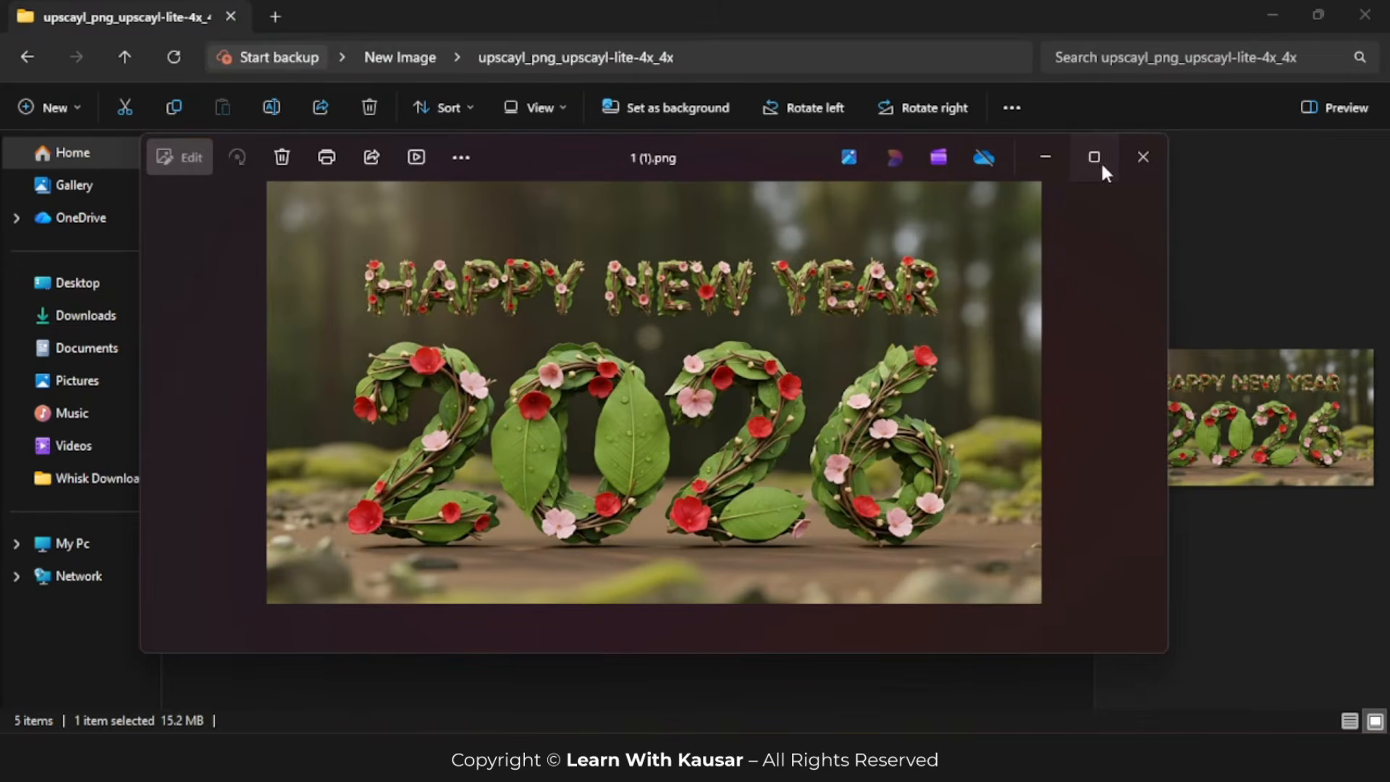
click(1098, 157)
scroll(722, 335, up, 4)
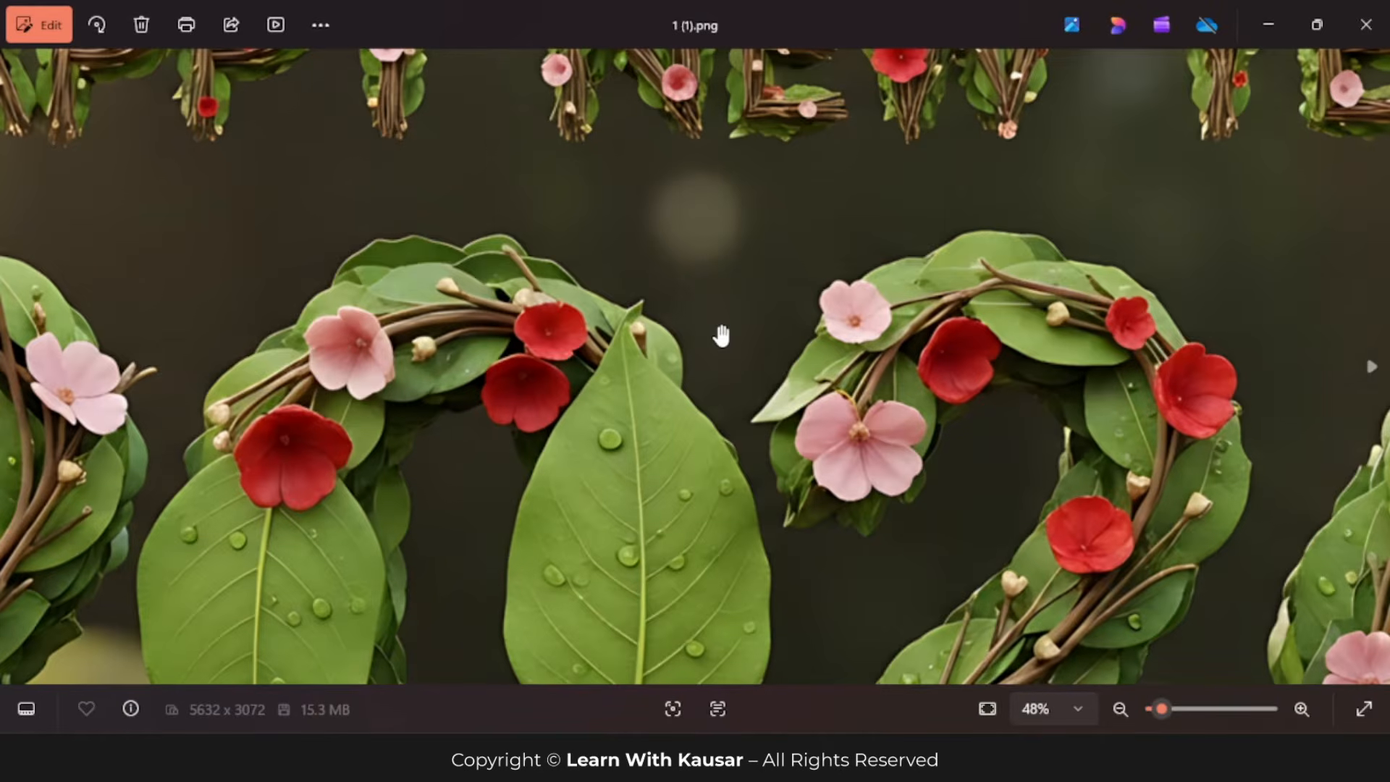
drag(761, 217, 756, 444)
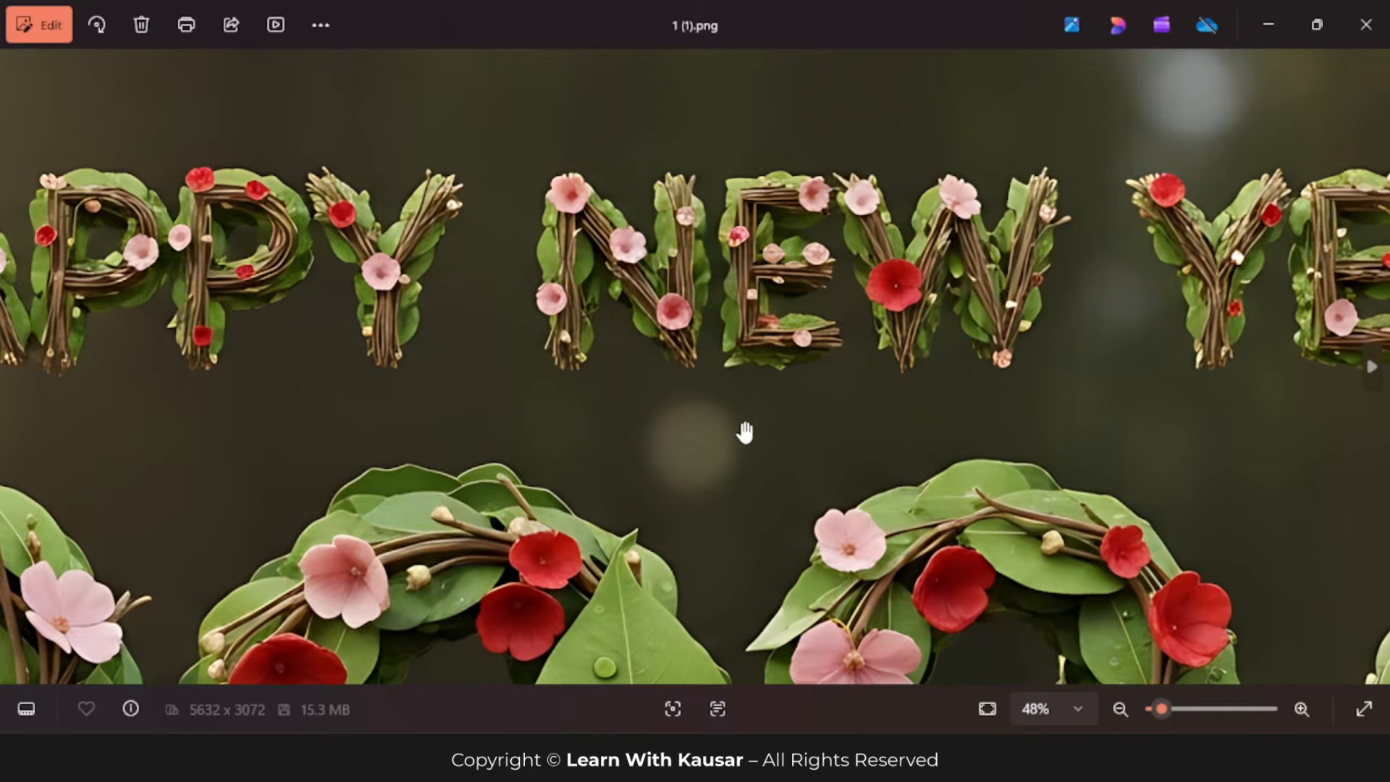
scroll(743, 427, down, 5)
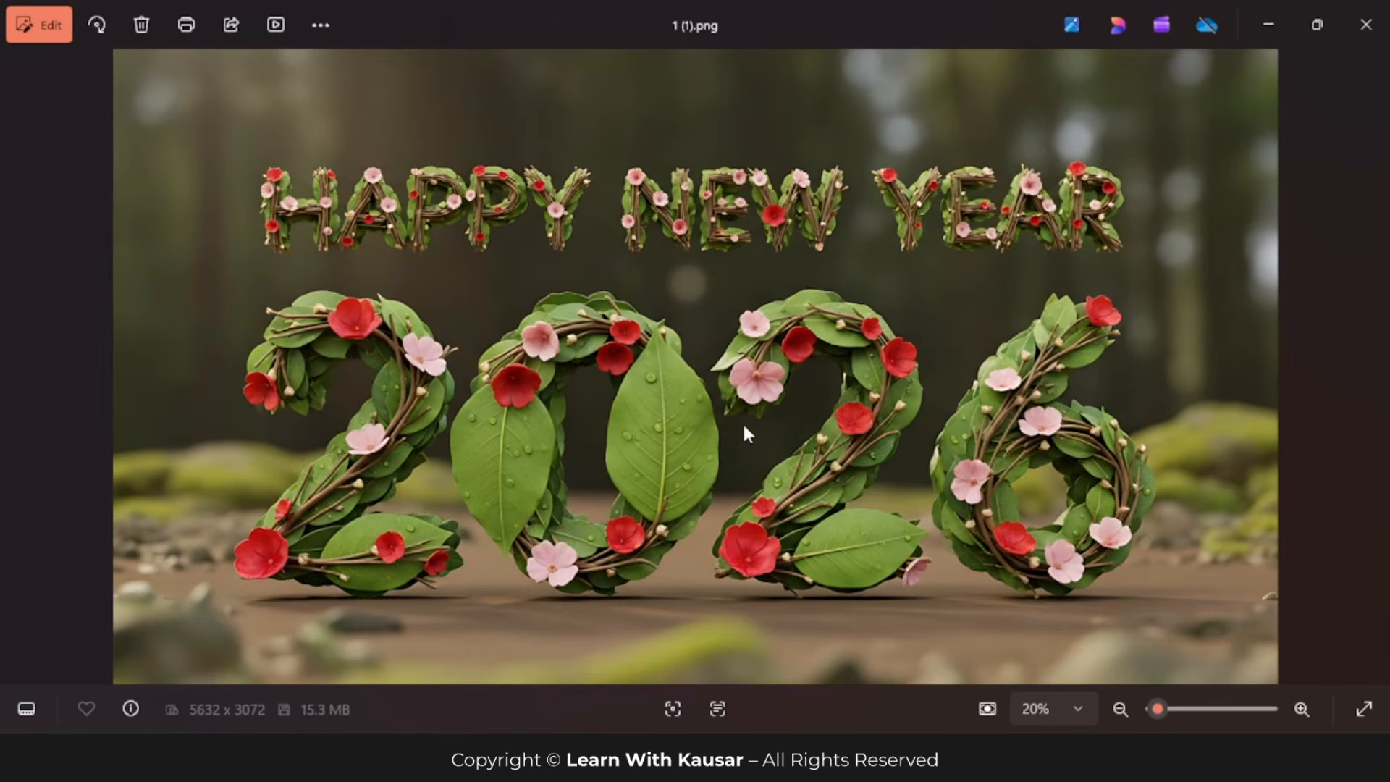
Step: Close the image viewer, compare the upscaled files' dimensions and sizes with the originals in the New Image folder, and return to the output folder
click(1366, 25)
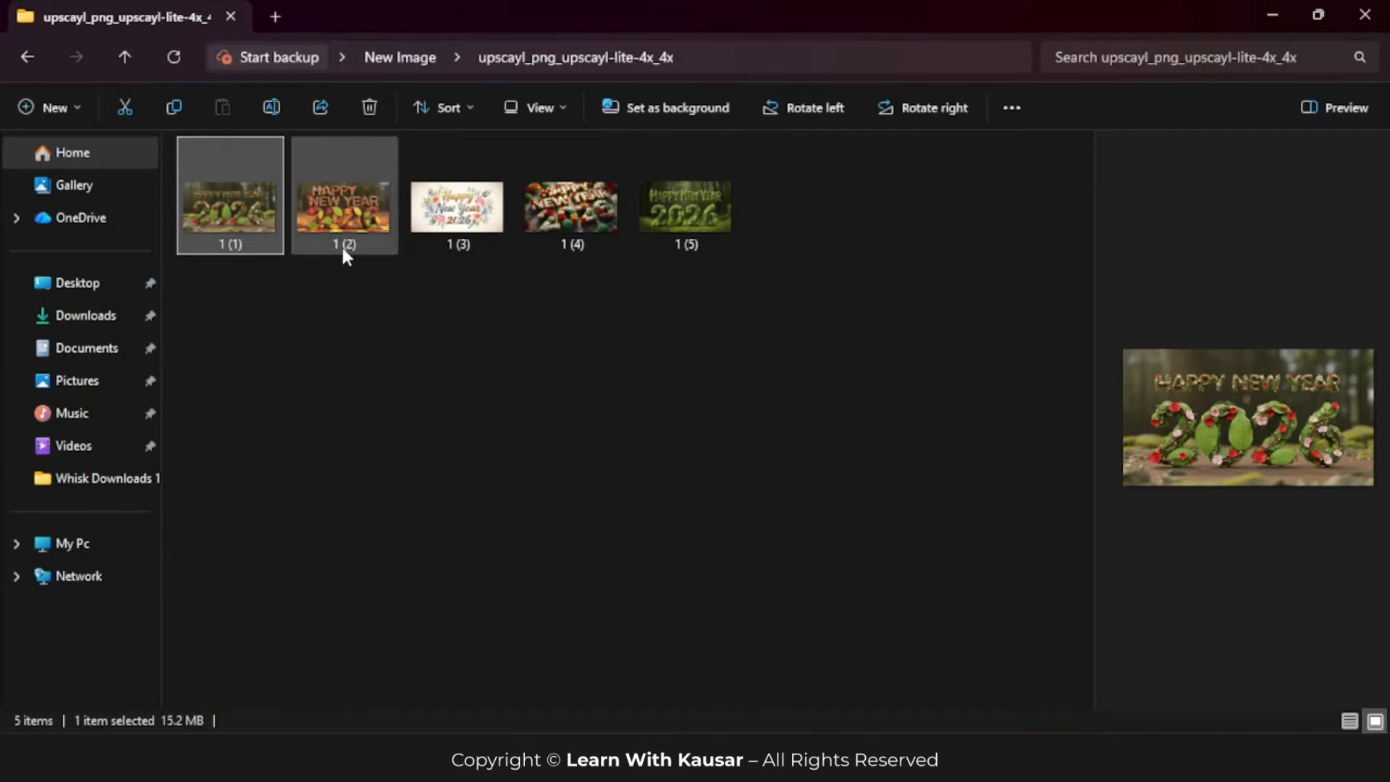
mouse_move(341, 244)
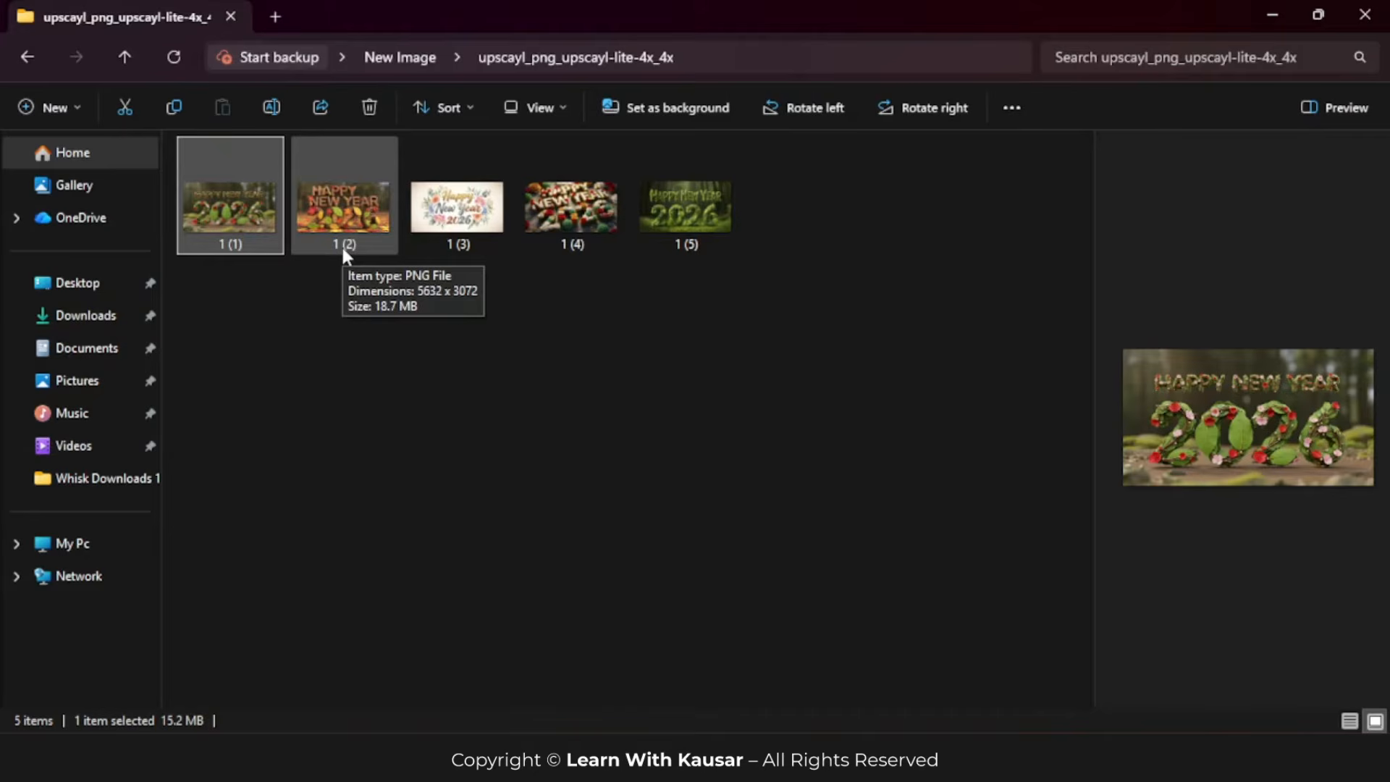
mouse_move(249, 250)
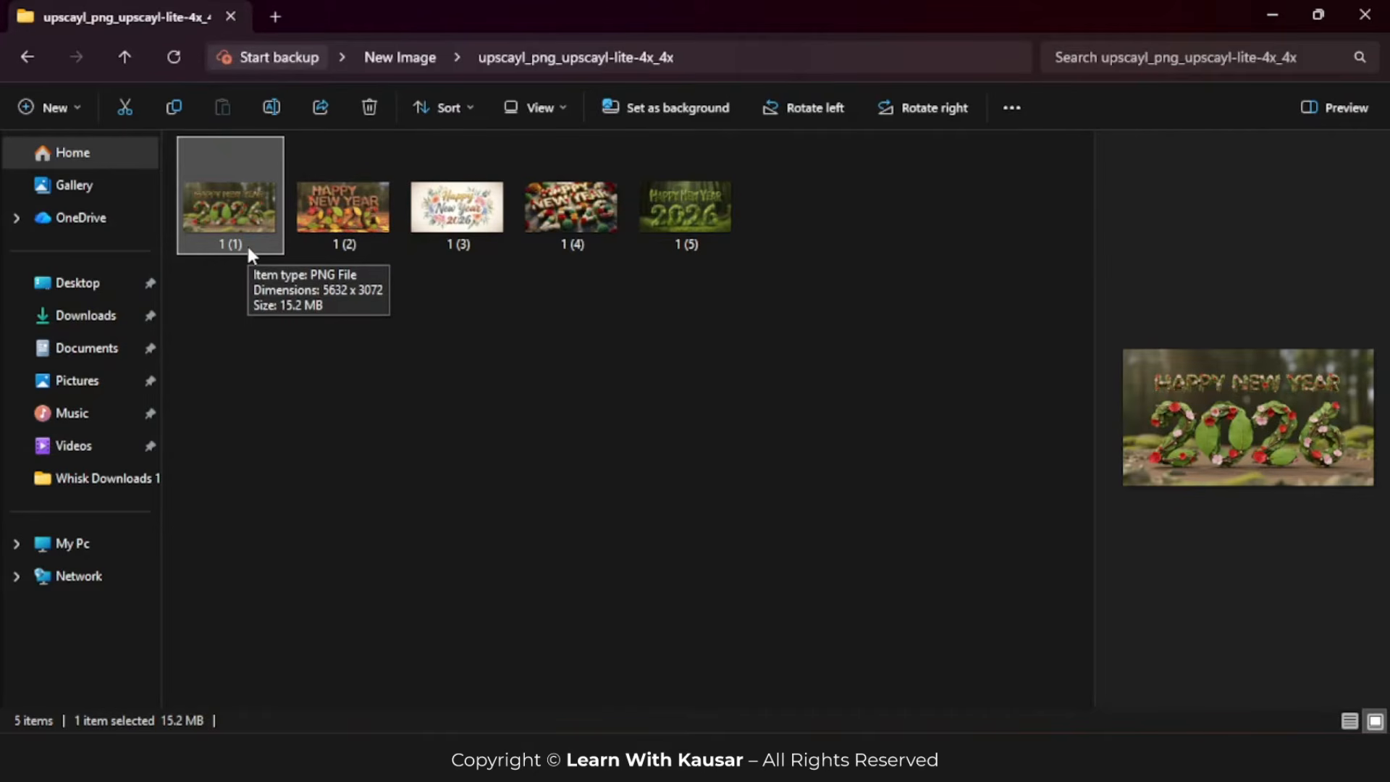
click(245, 284)
click(26, 58)
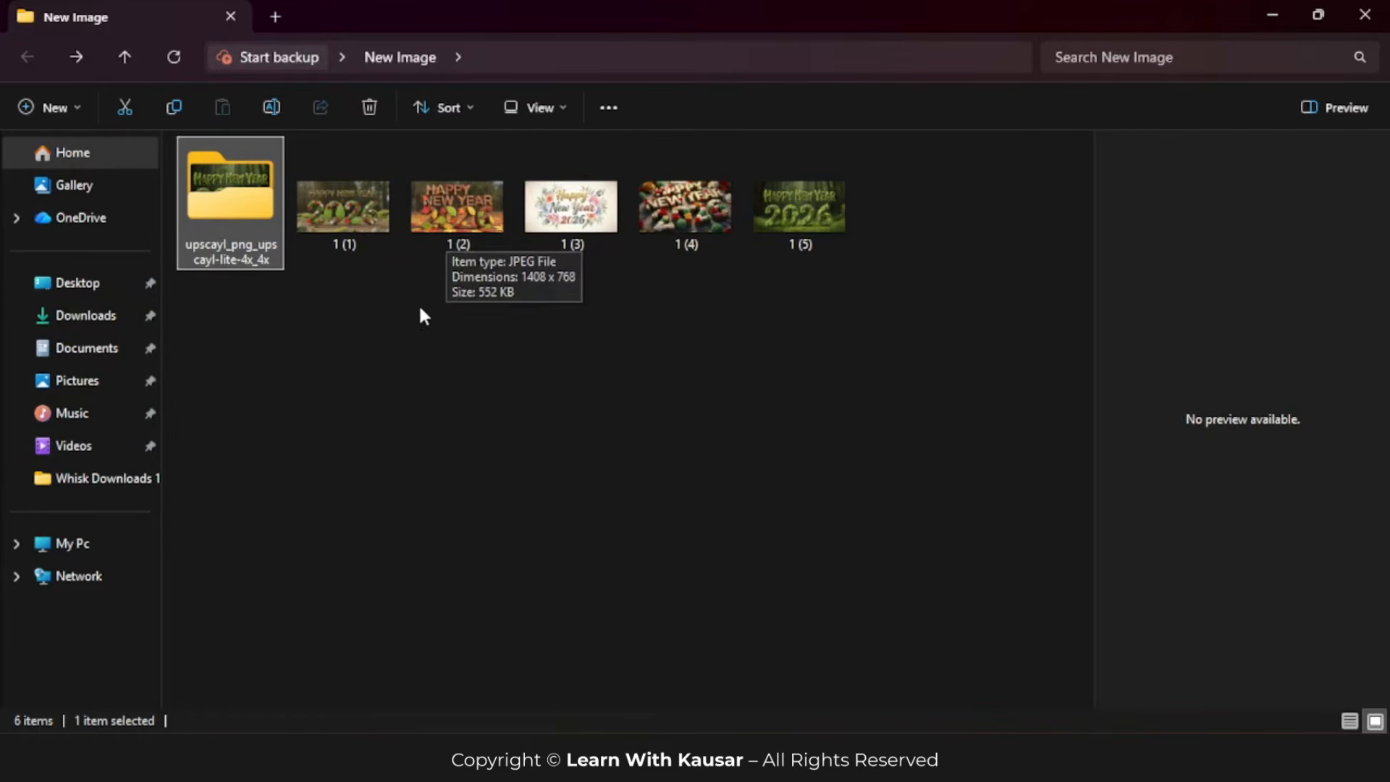
click(391, 307)
double_click(232, 194)
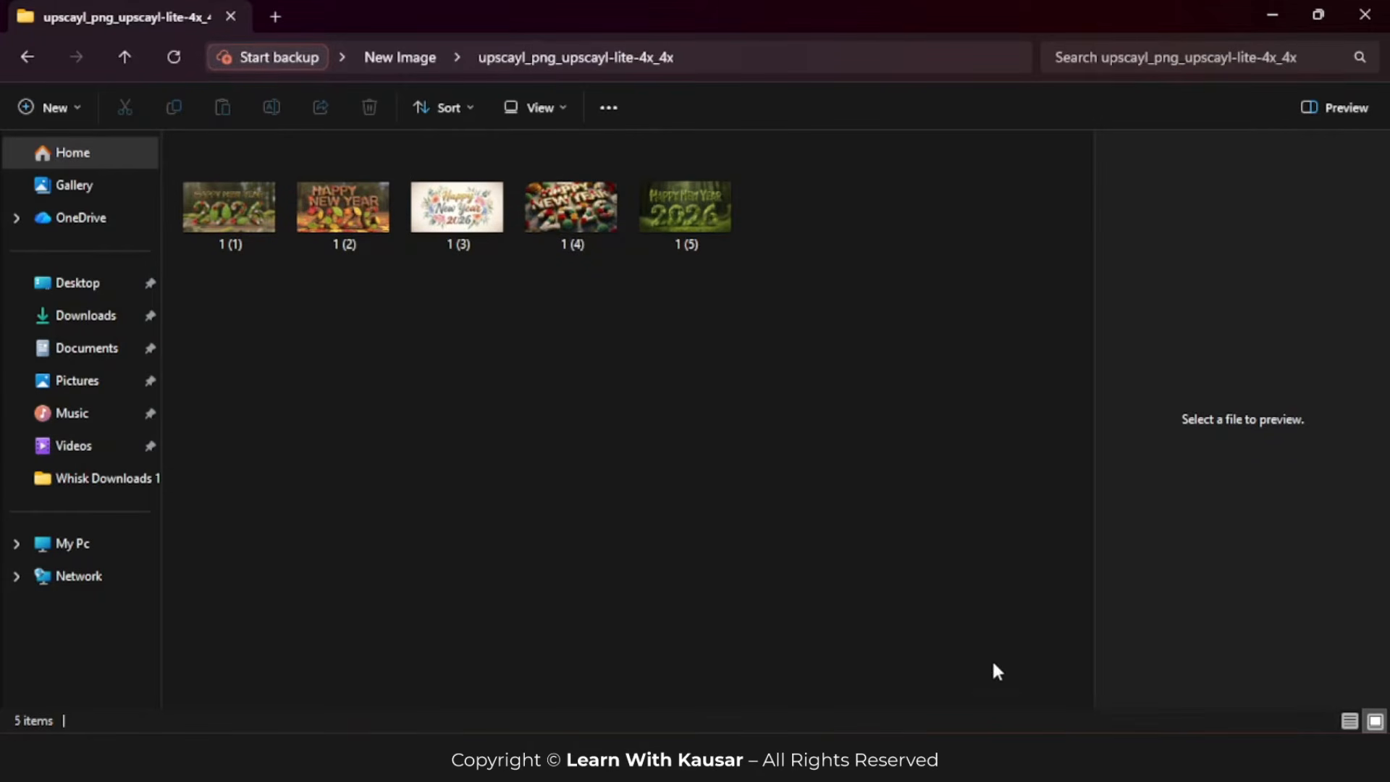
Step: Switch to Chrome and upload all five upscaled PNG images from the output folder to the Adobe Stock contributor page
click(1013, 756)
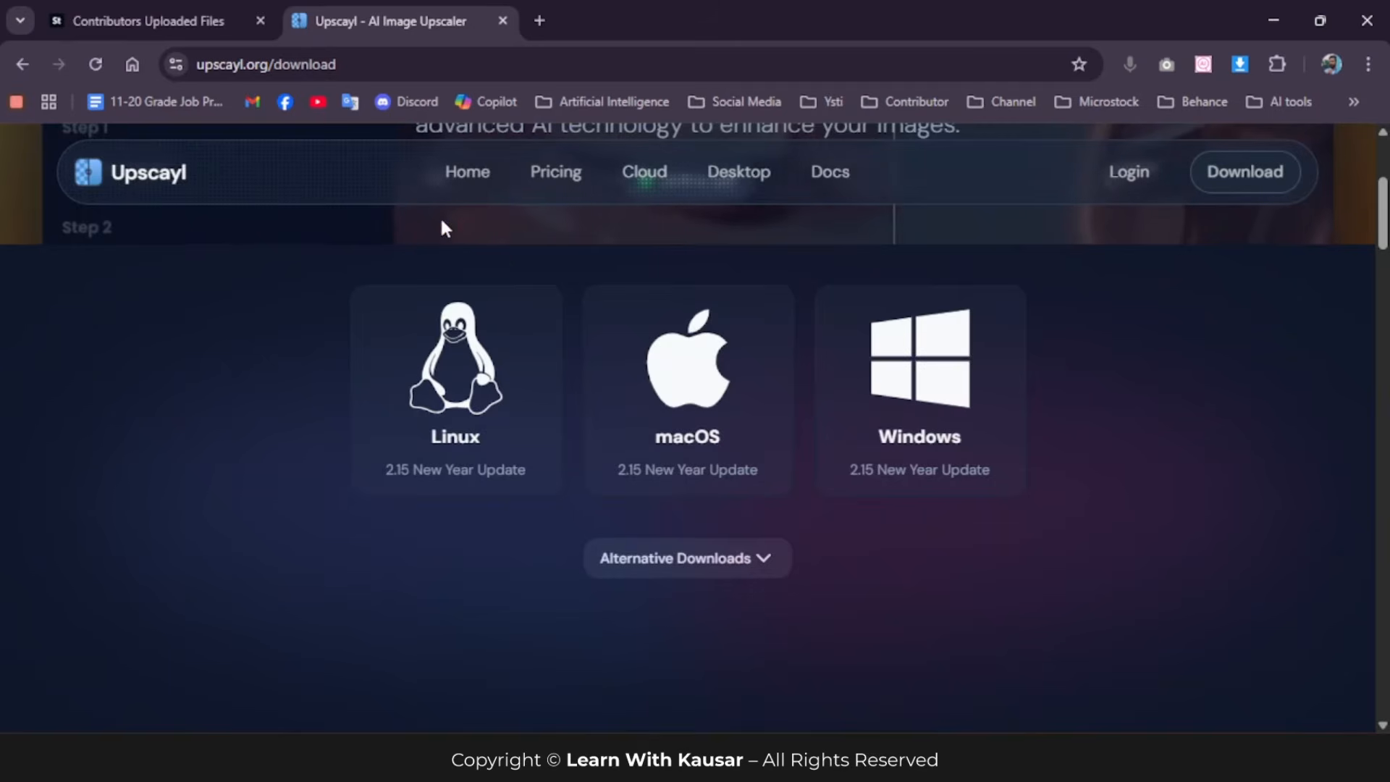
click(179, 22)
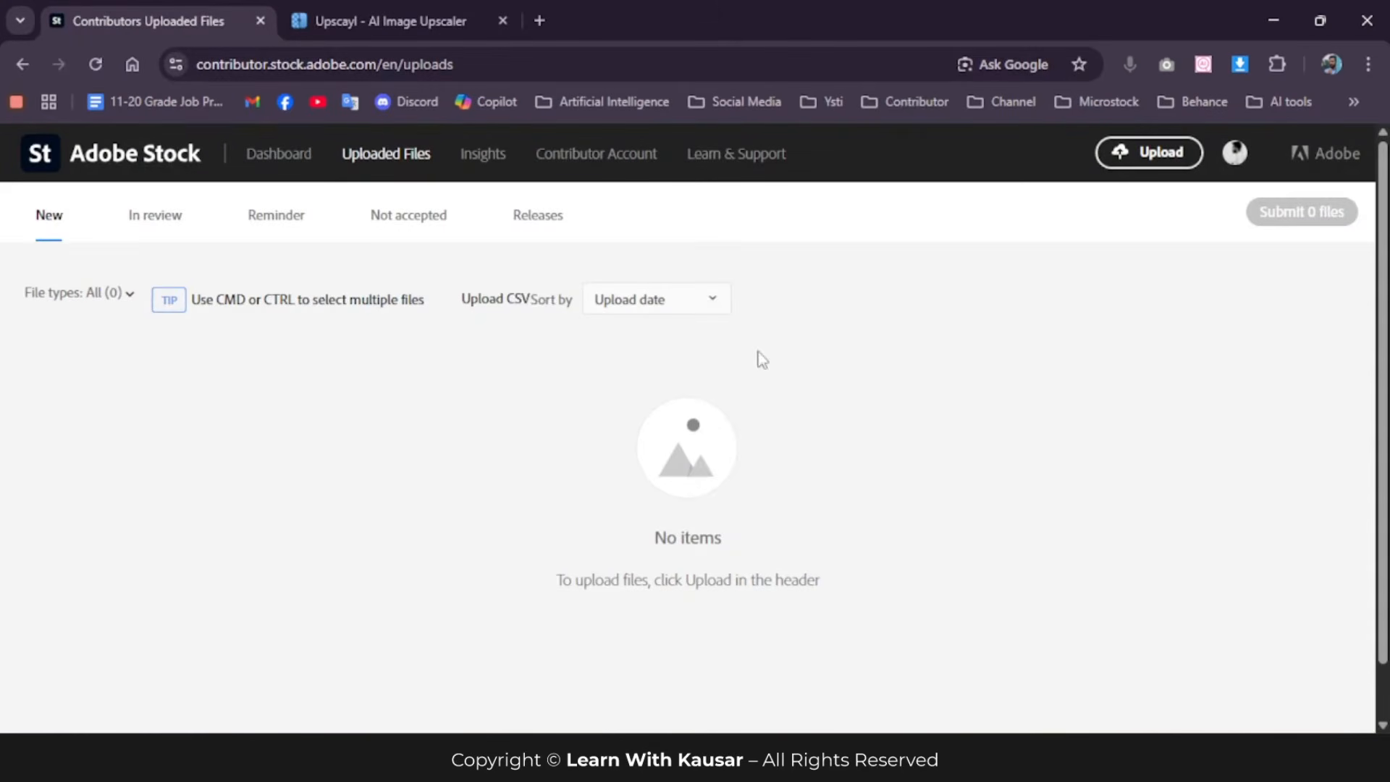
click(1148, 154)
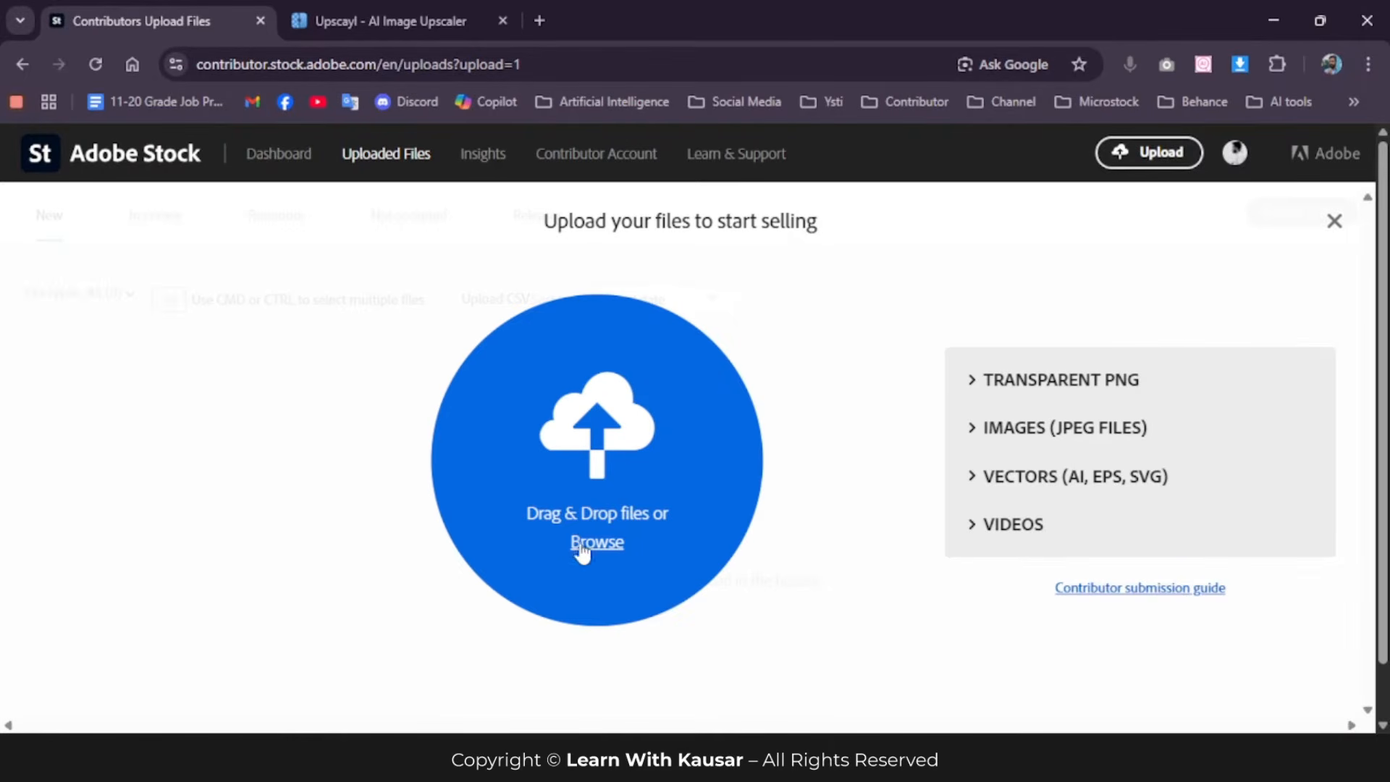
mouse_move(807, 724)
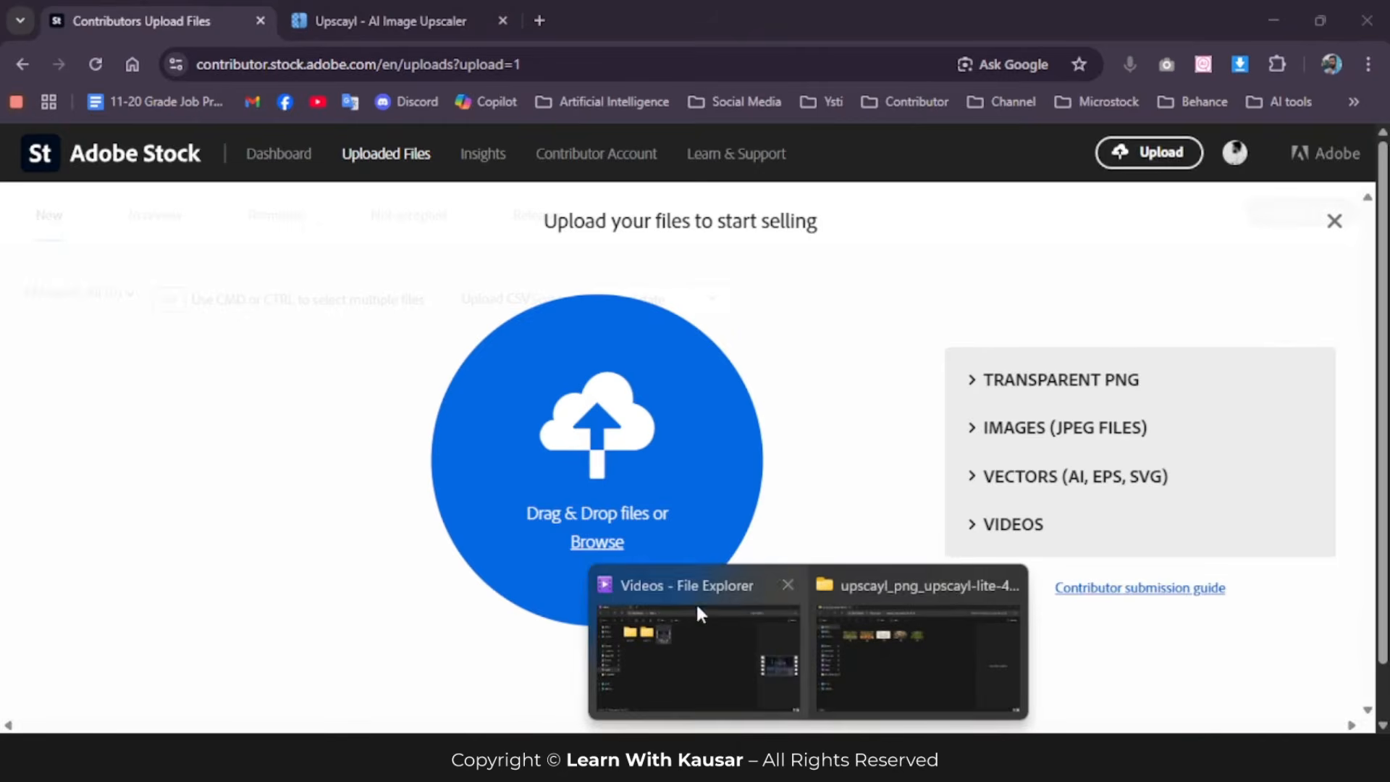
click(897, 627)
drag(240, 290, 779, 187)
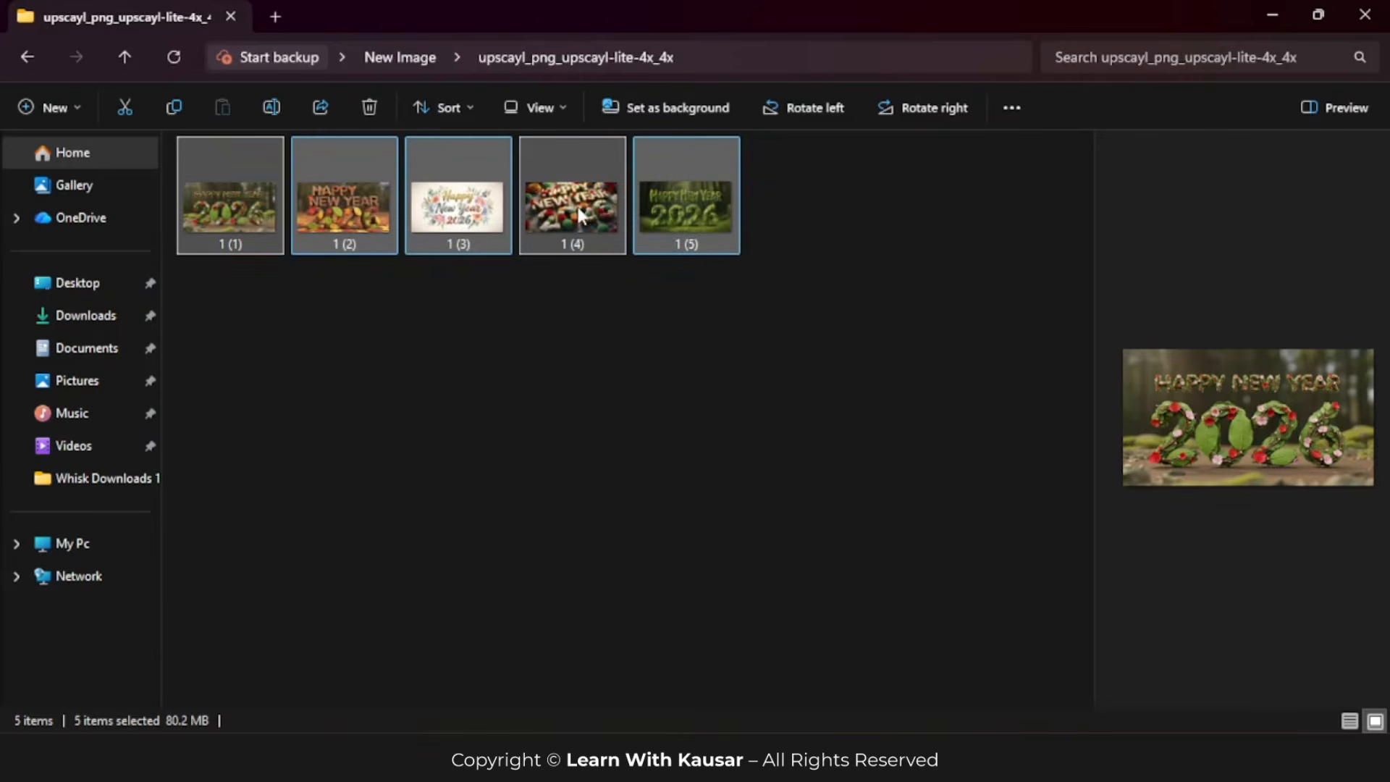
drag(574, 207, 594, 471)
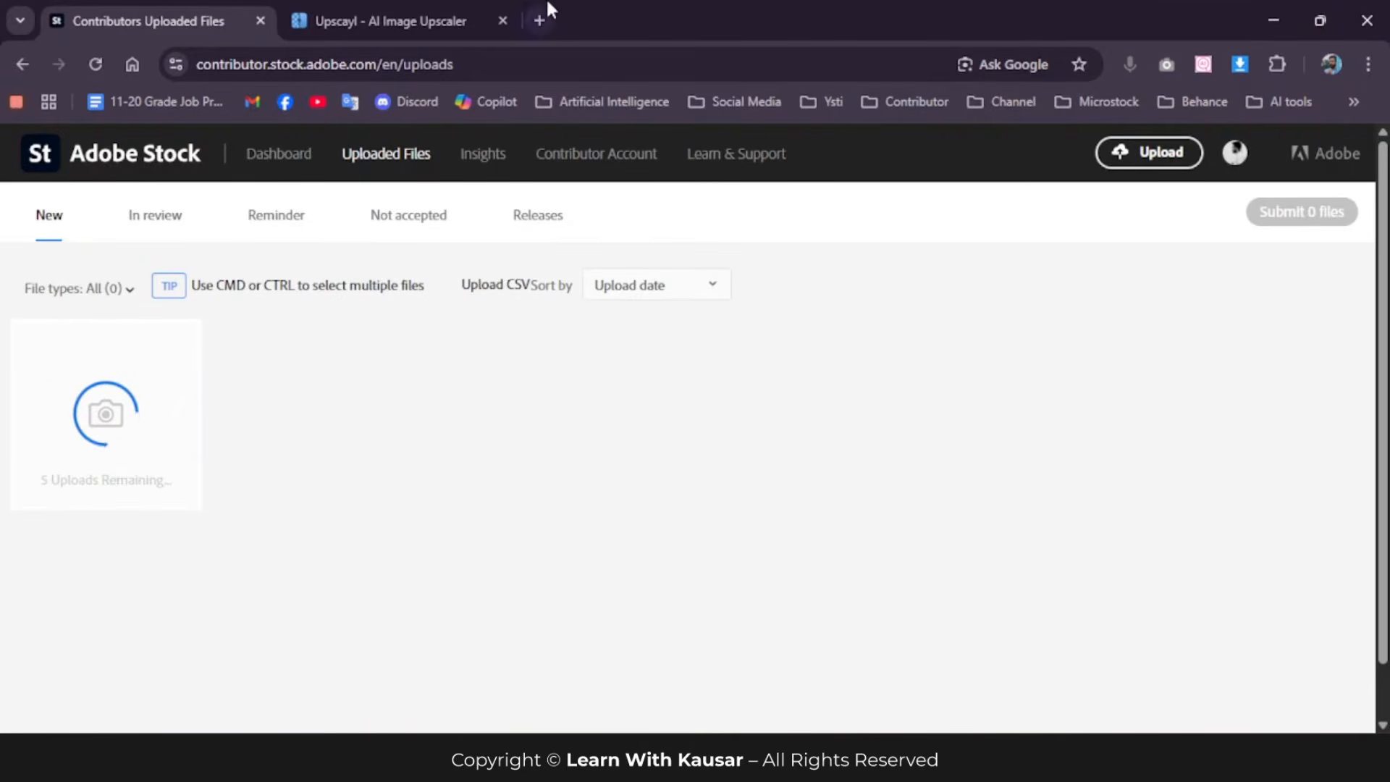
Step: Open a new browser tab, close the Upscayl website tab and return to the Adobe Stock uploaded files
click(539, 20)
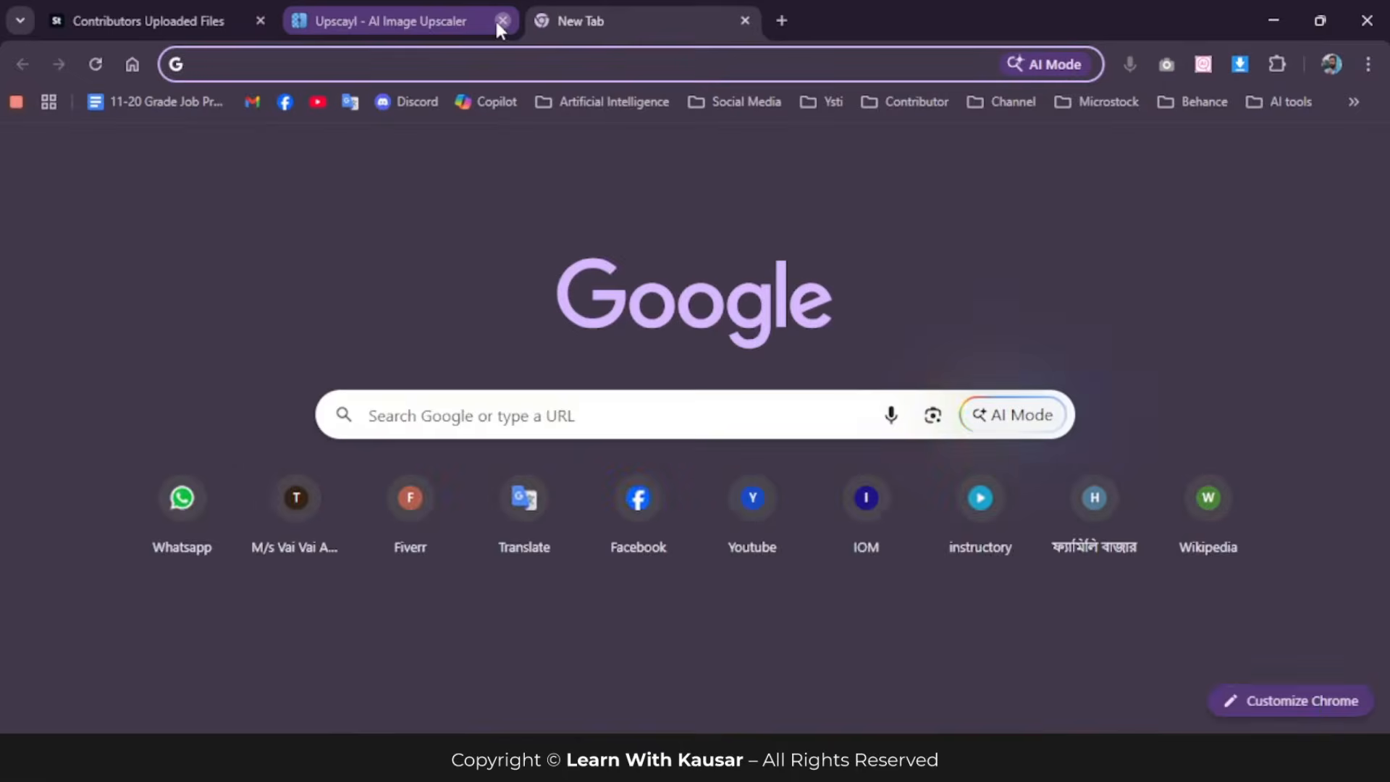
click(501, 20)
click(192, 25)
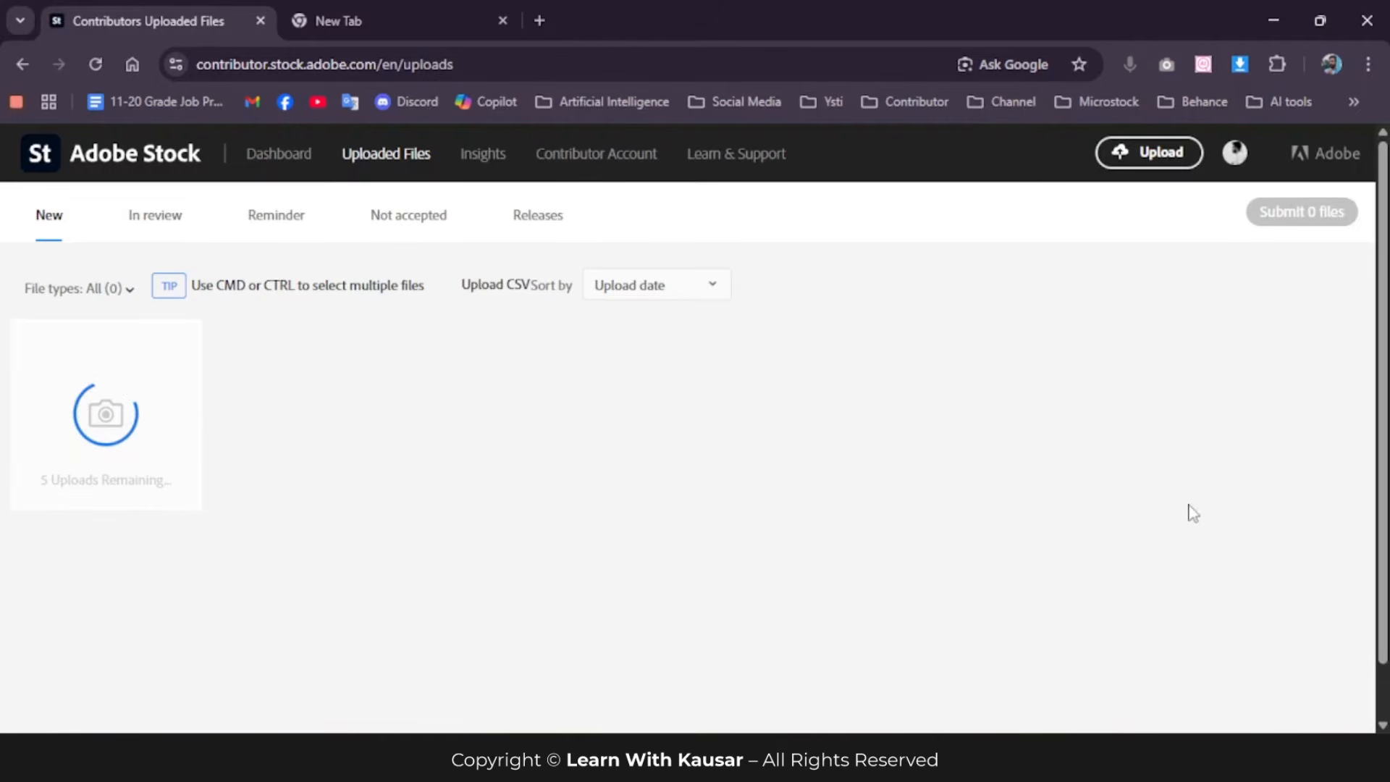
Step: Examine the uploaded image's submission form, from file type and category to the title, keywords and keyword suggestions
scroll(1262, 568, up, 1)
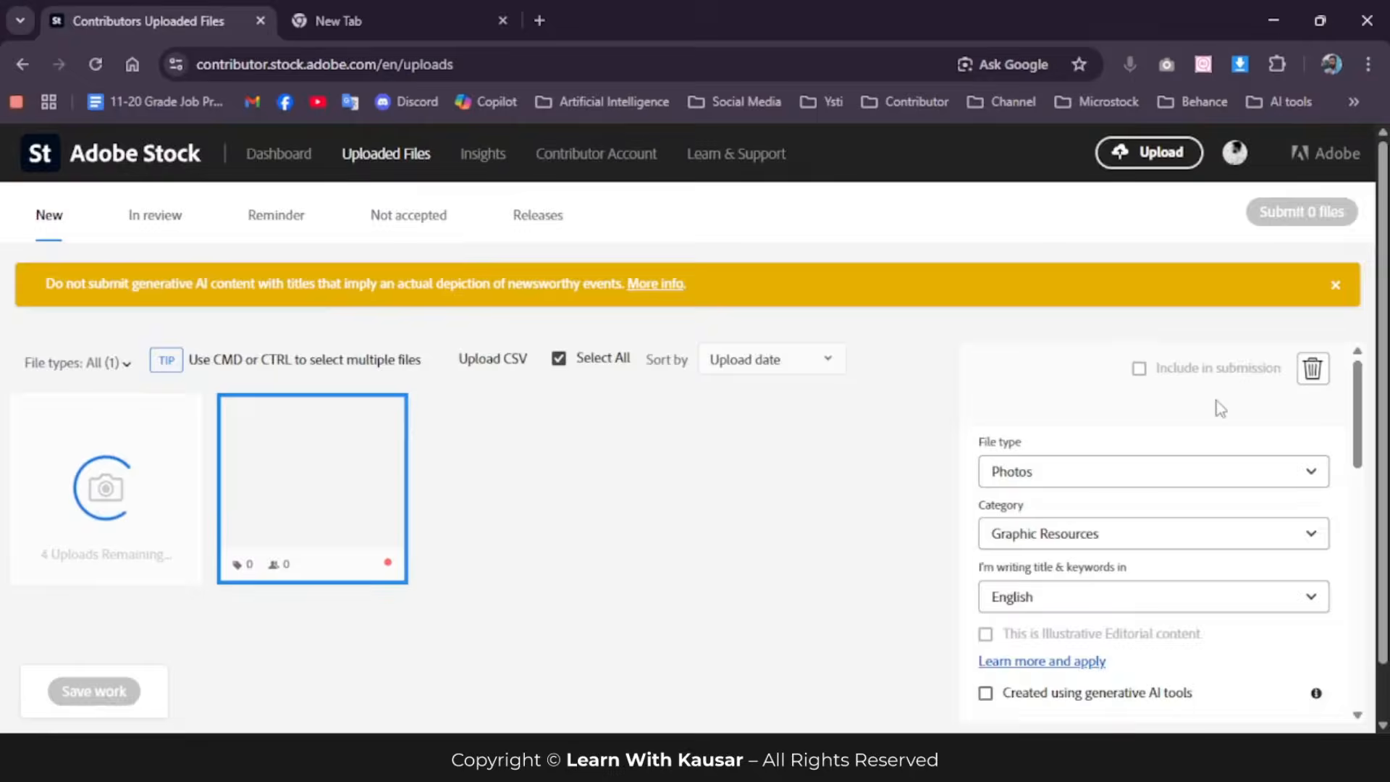
mouse_move(303, 466)
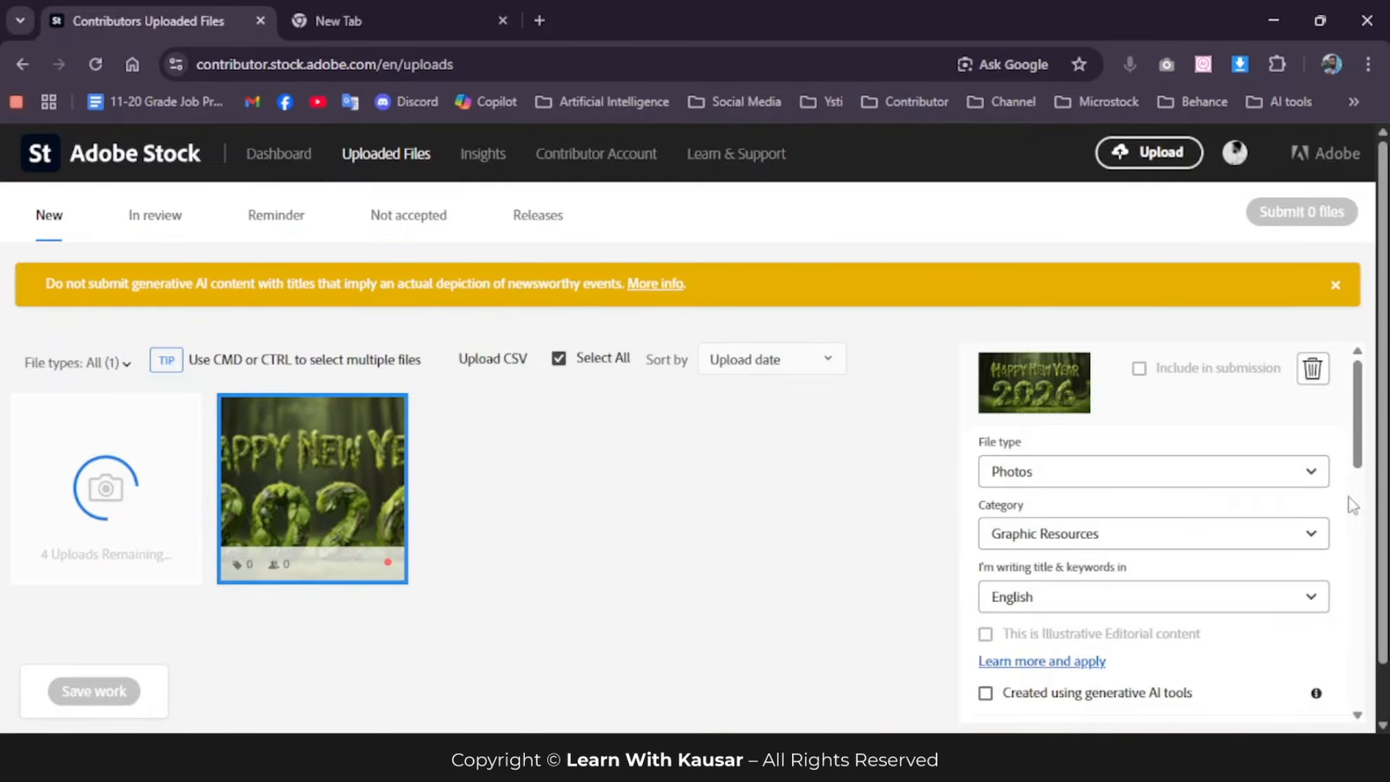
scroll(1126, 397, down, 3)
scroll(1093, 398, up, 1)
scroll(1139, 485, down, 2)
scroll(1139, 485, down, 1)
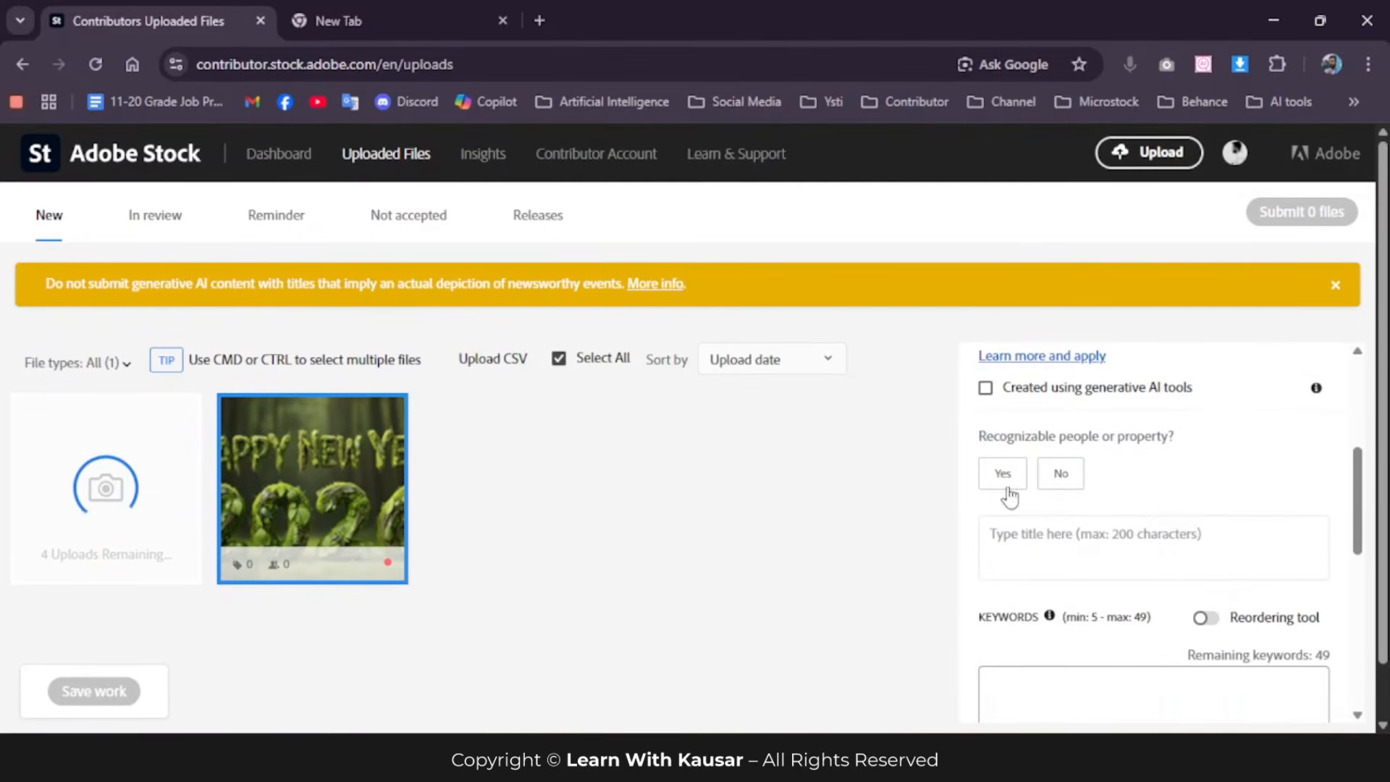
scroll(1036, 515, down, 2)
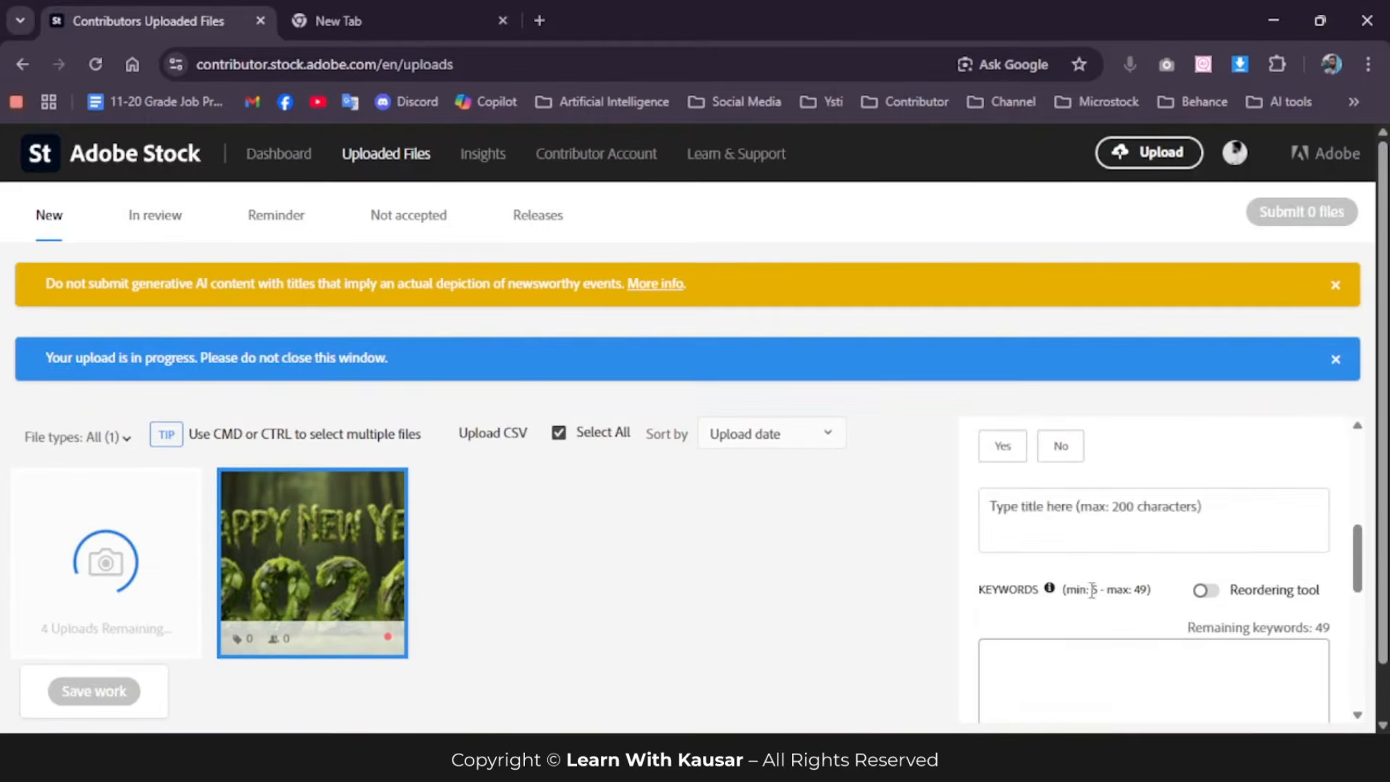
scroll(1228, 558, down, 3)
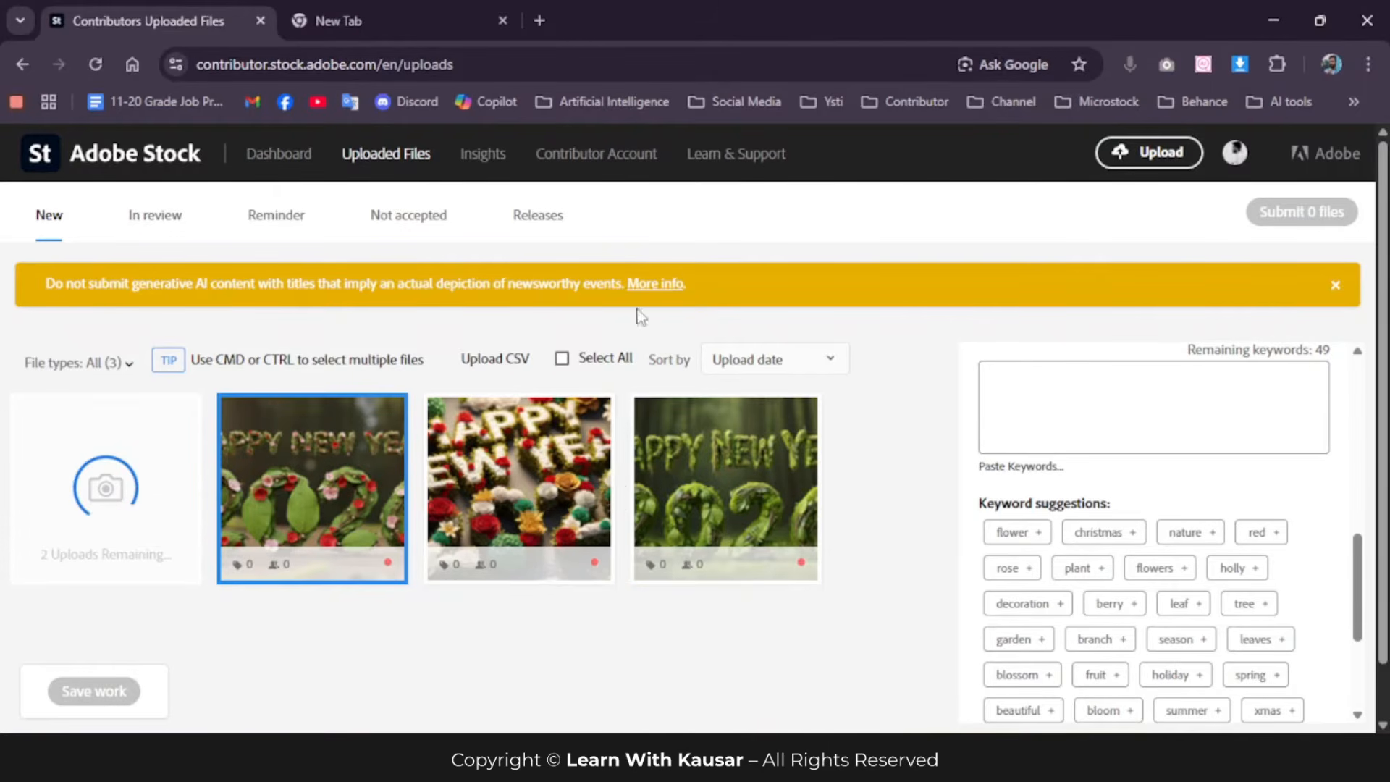
Step: Open the CSV metadata upload dialog, read its rules and expected columns, cancel it and look over the uploaded images and empty title and keyword fields
click(502, 359)
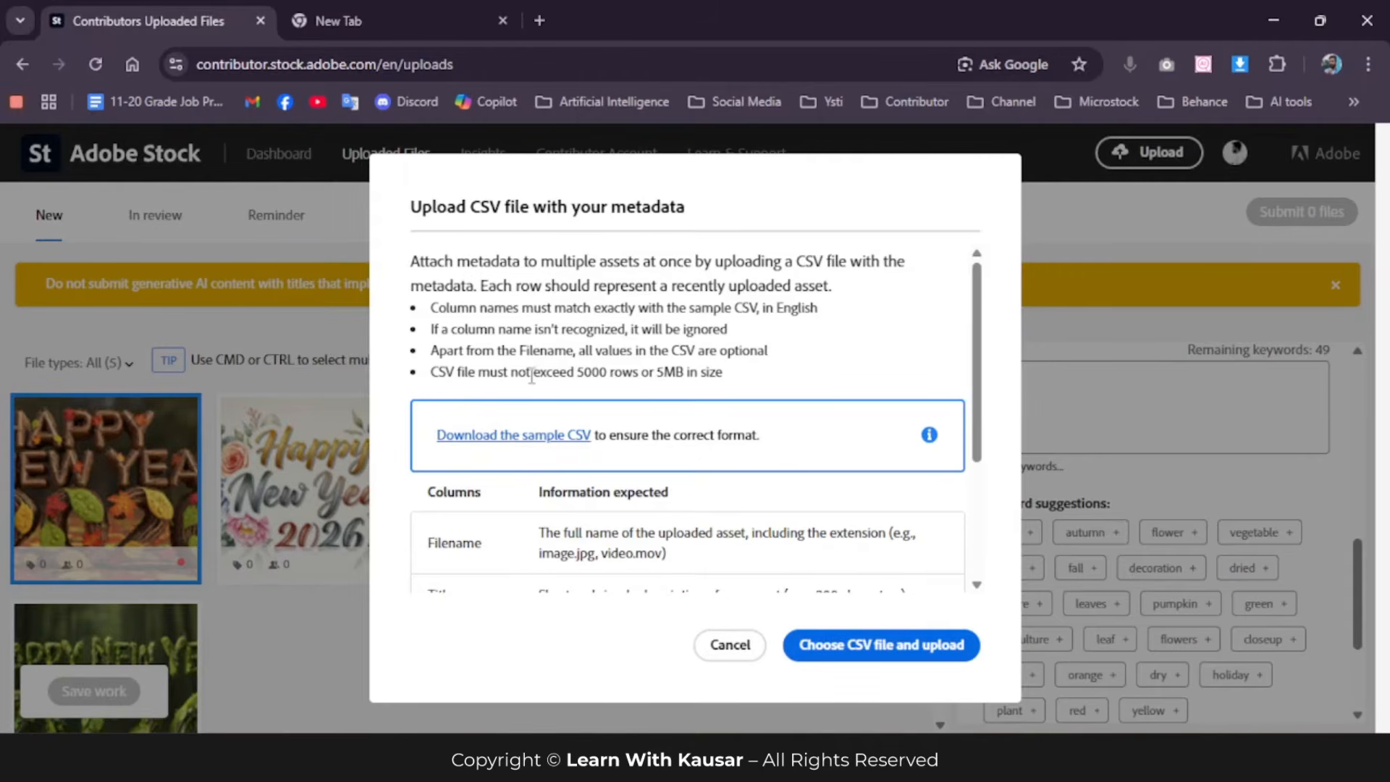
drag(410, 264, 764, 380)
click(775, 258)
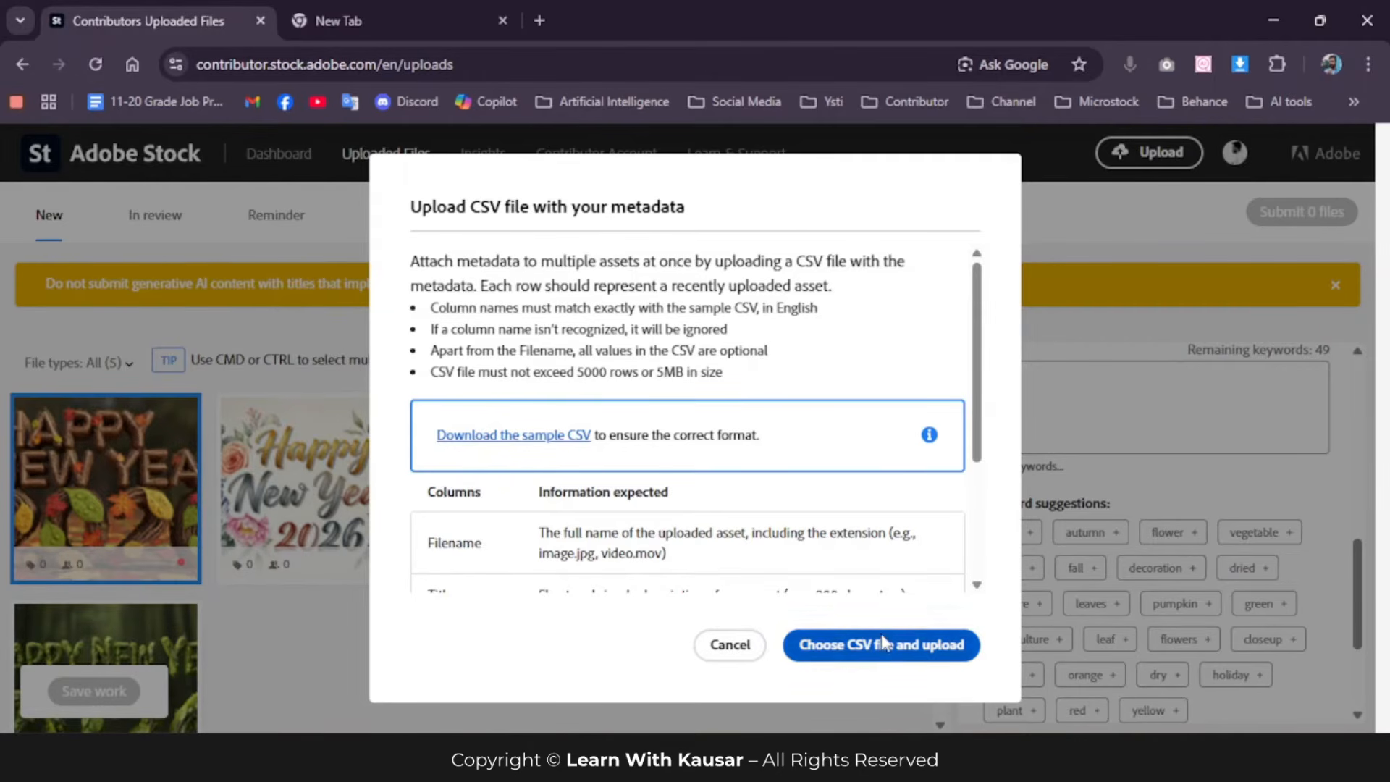
scroll(767, 434, down, 3)
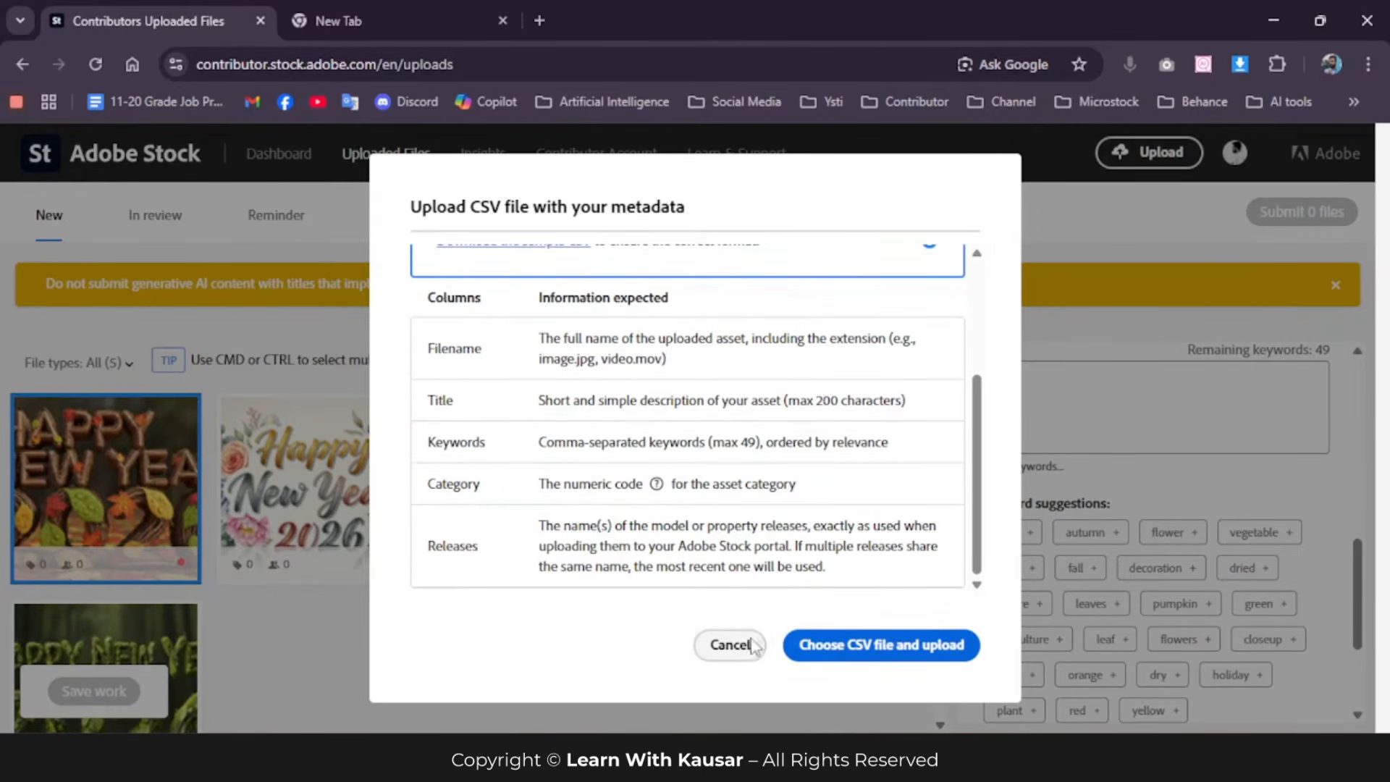
click(730, 645)
scroll(384, 522, down, 1)
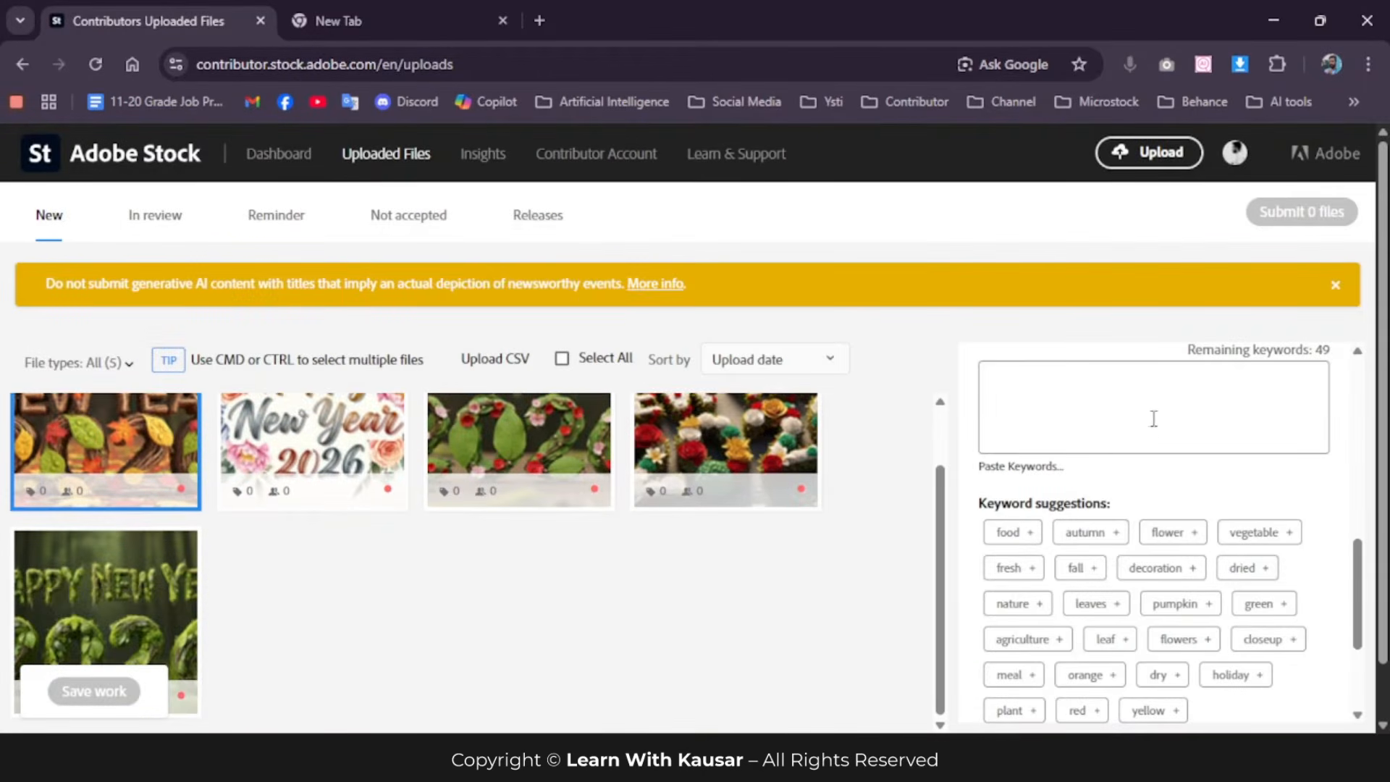
scroll(1151, 415, up, 3)
scroll(288, 474, up, 1)
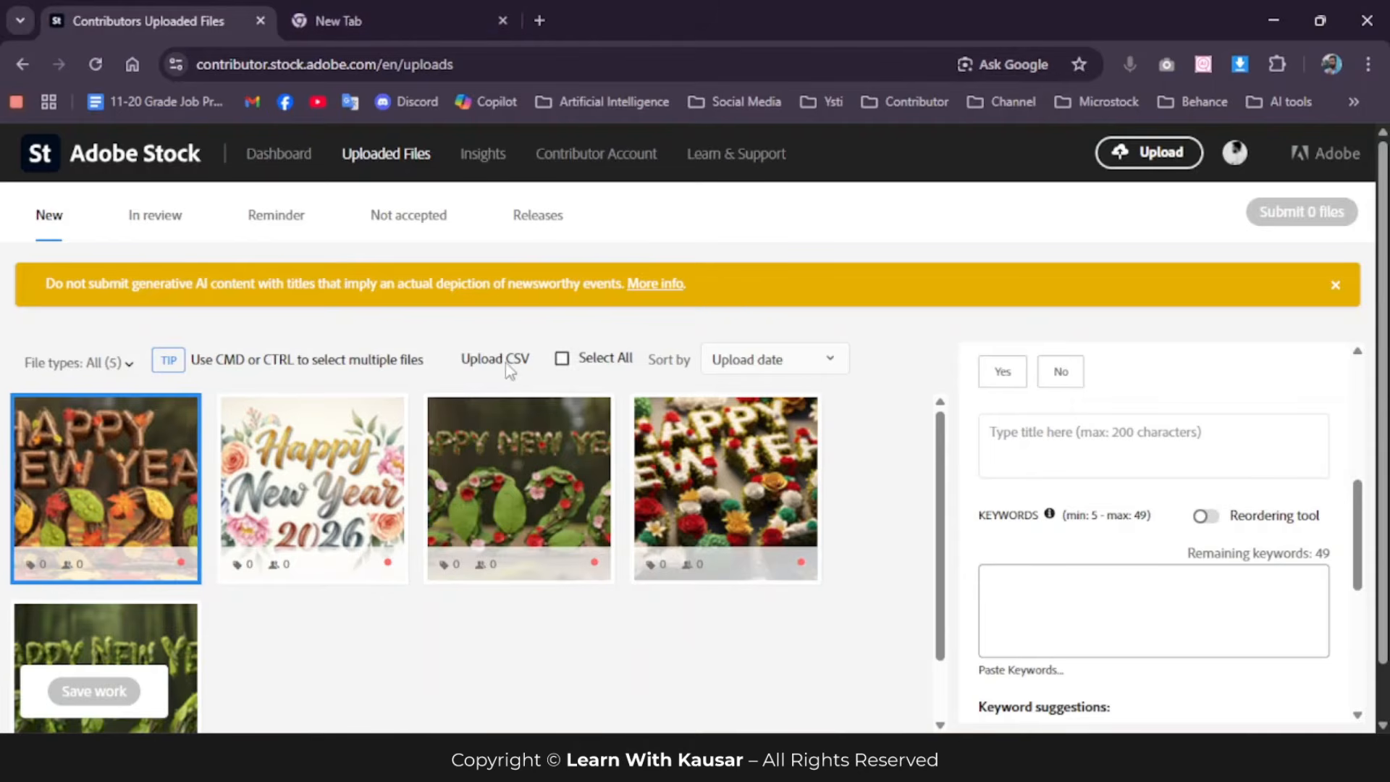
Step: Search Google for "csv gen" in the empty browser tab and open the csvgen.com website
click(397, 17)
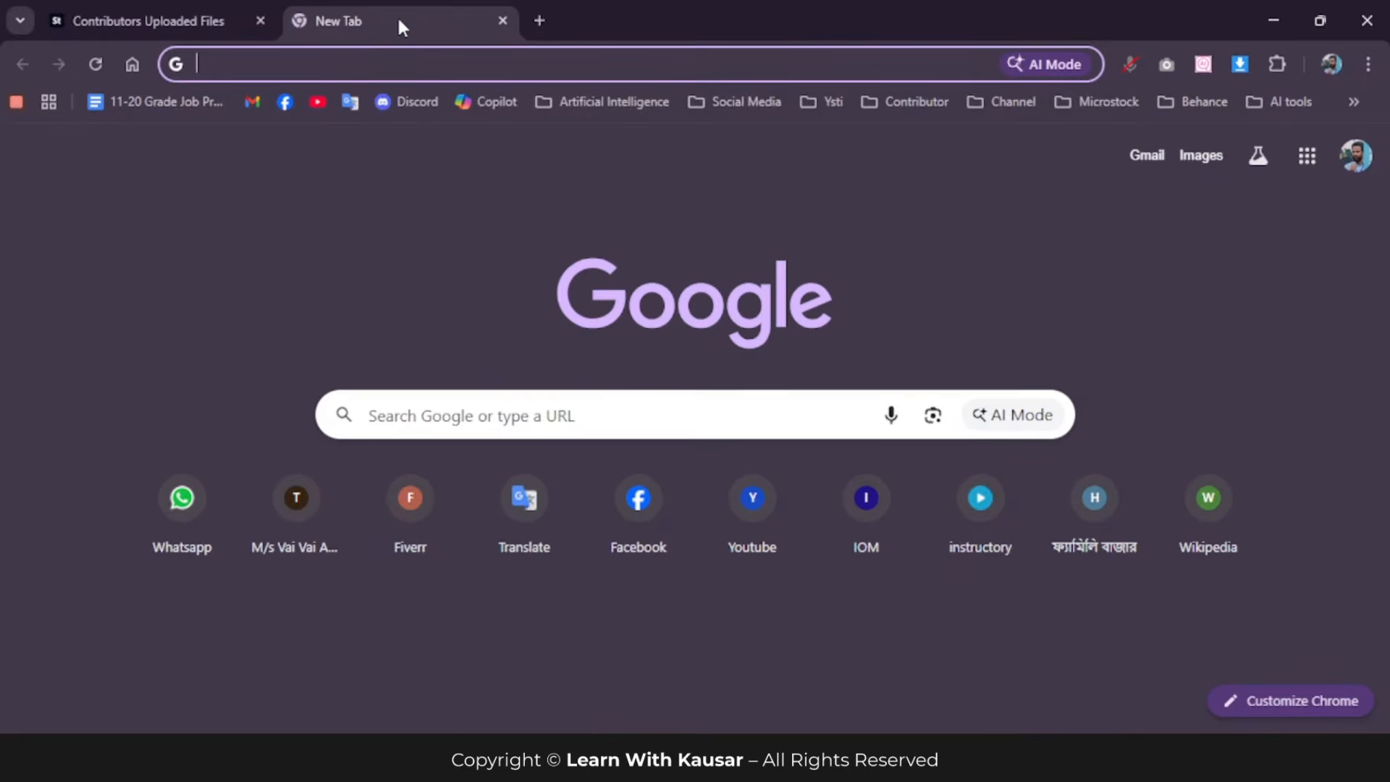
click(389, 68)
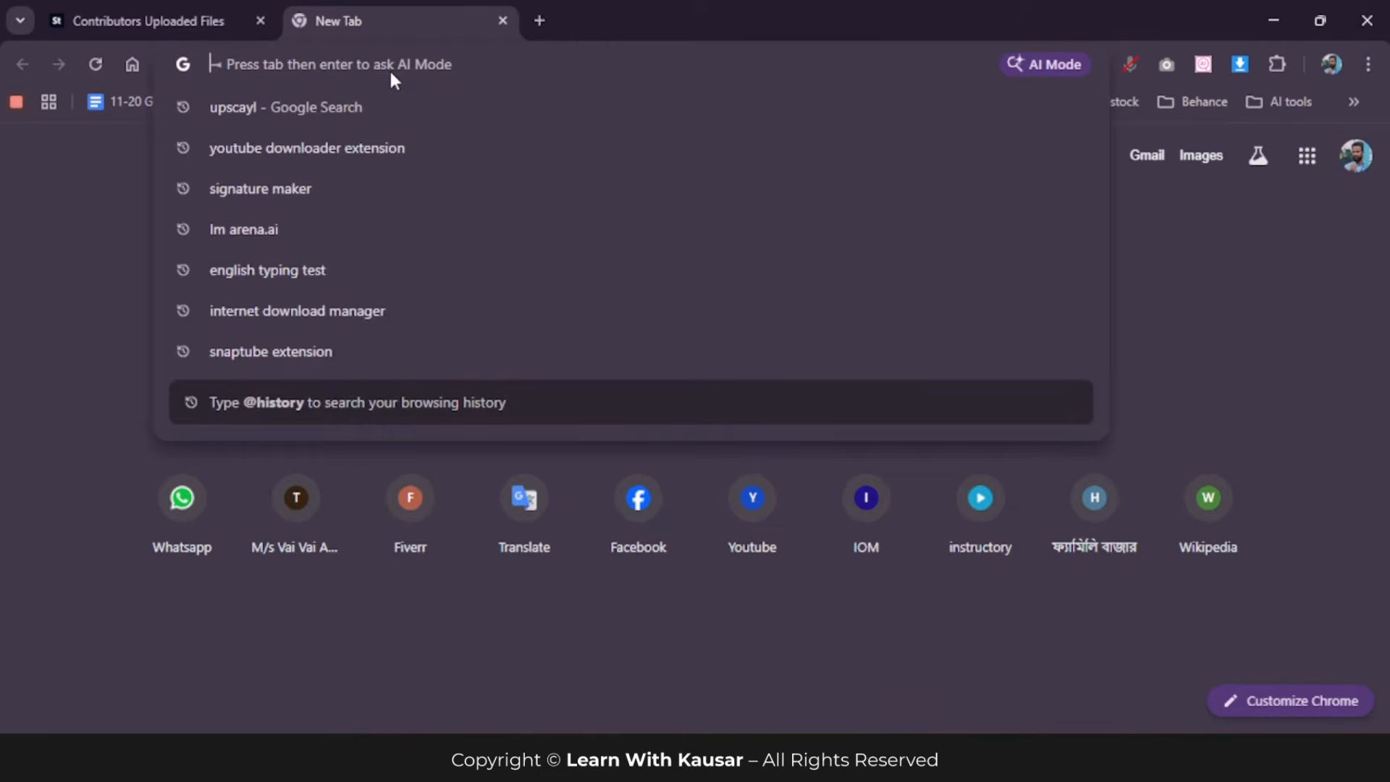
text(csv)
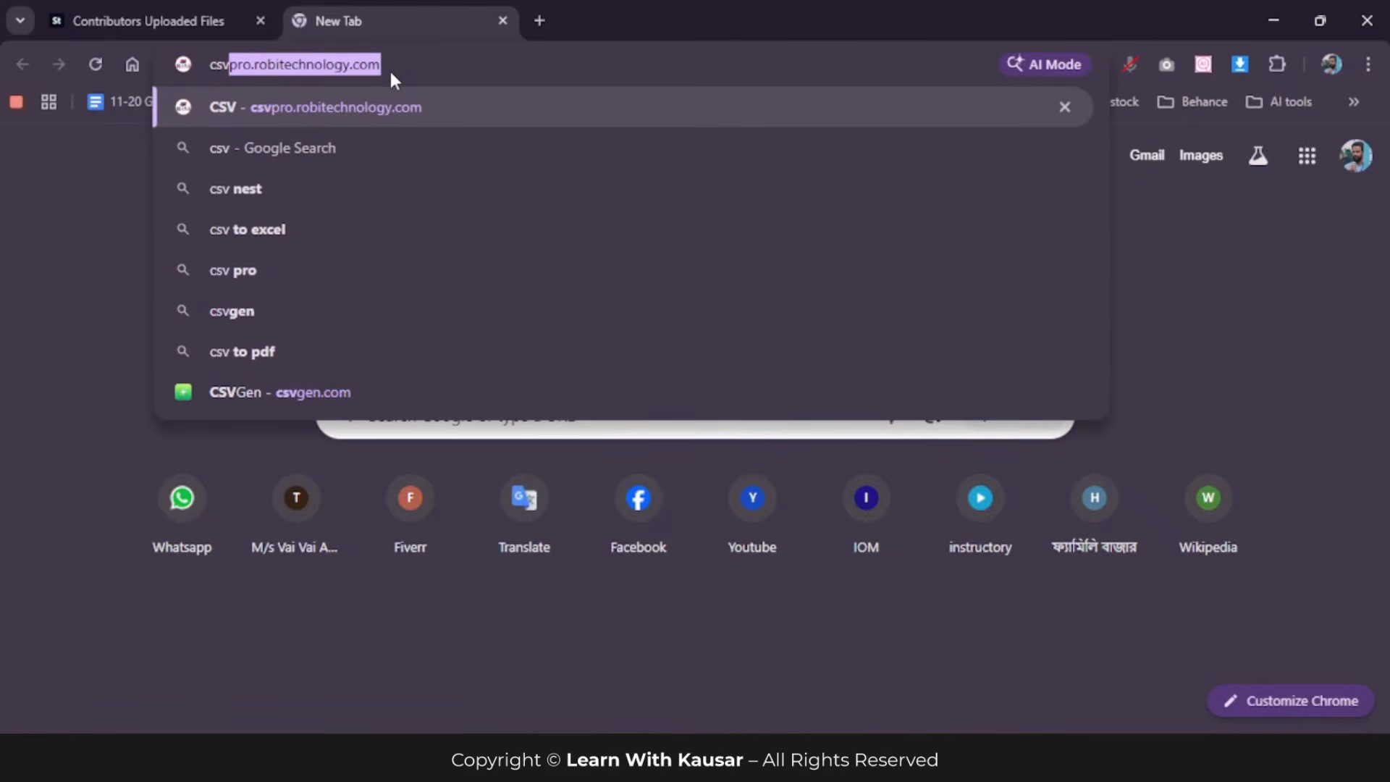
key(BackSpace)
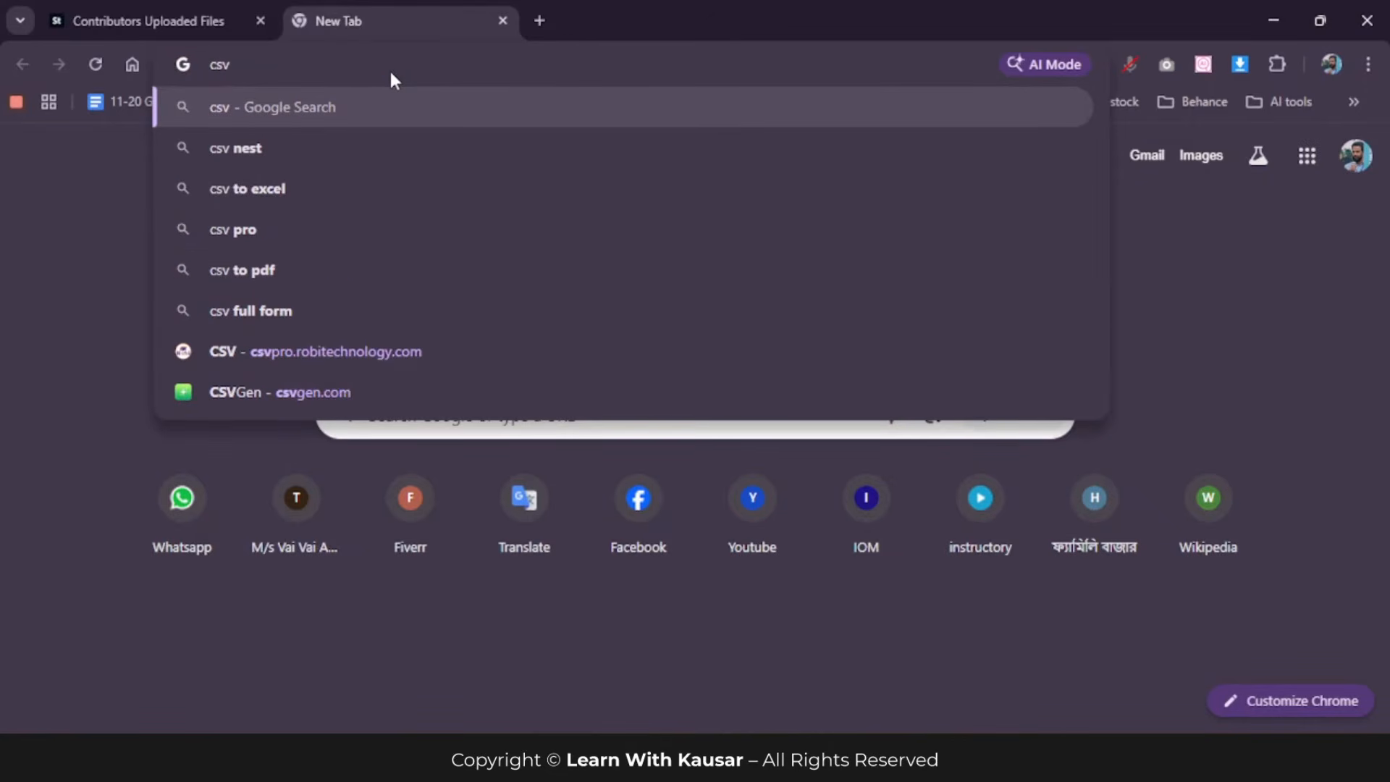
text(gen)
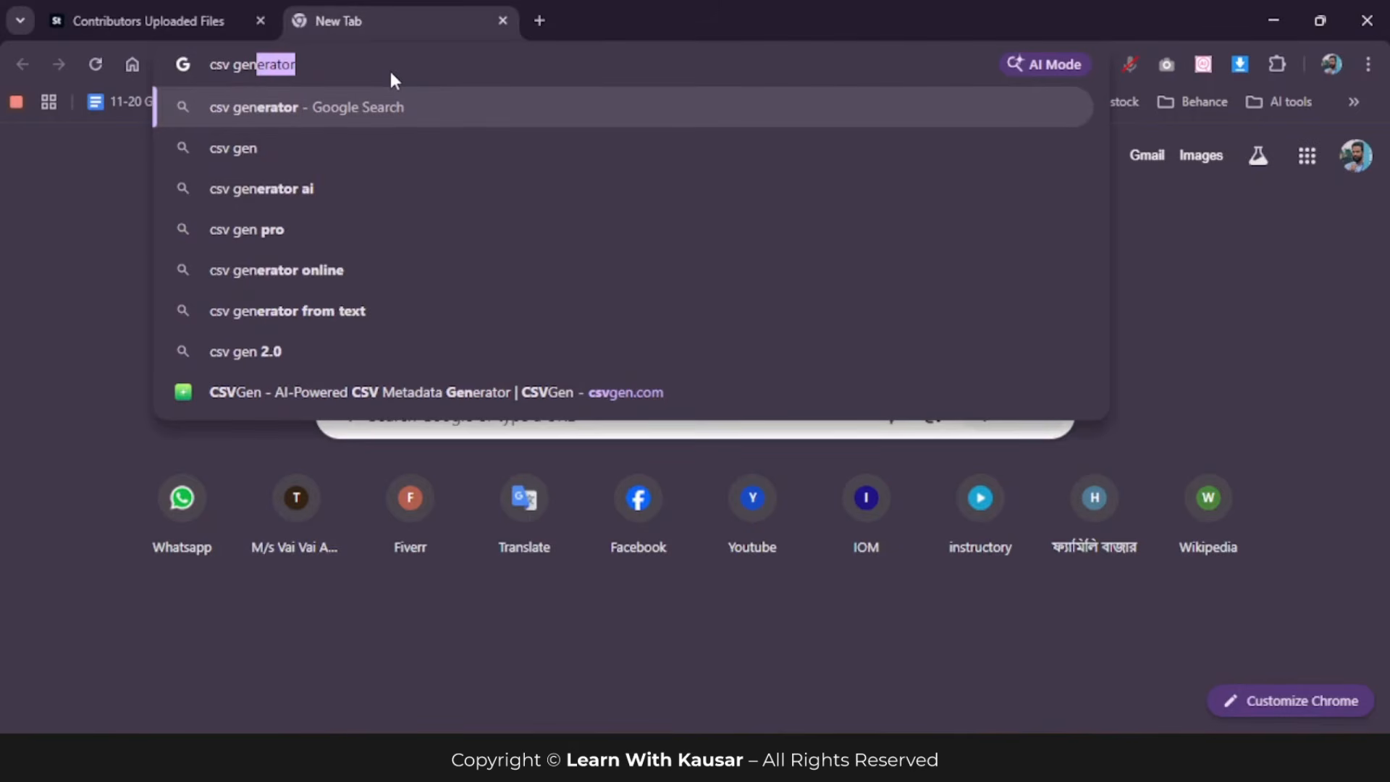
key(BackSpace)
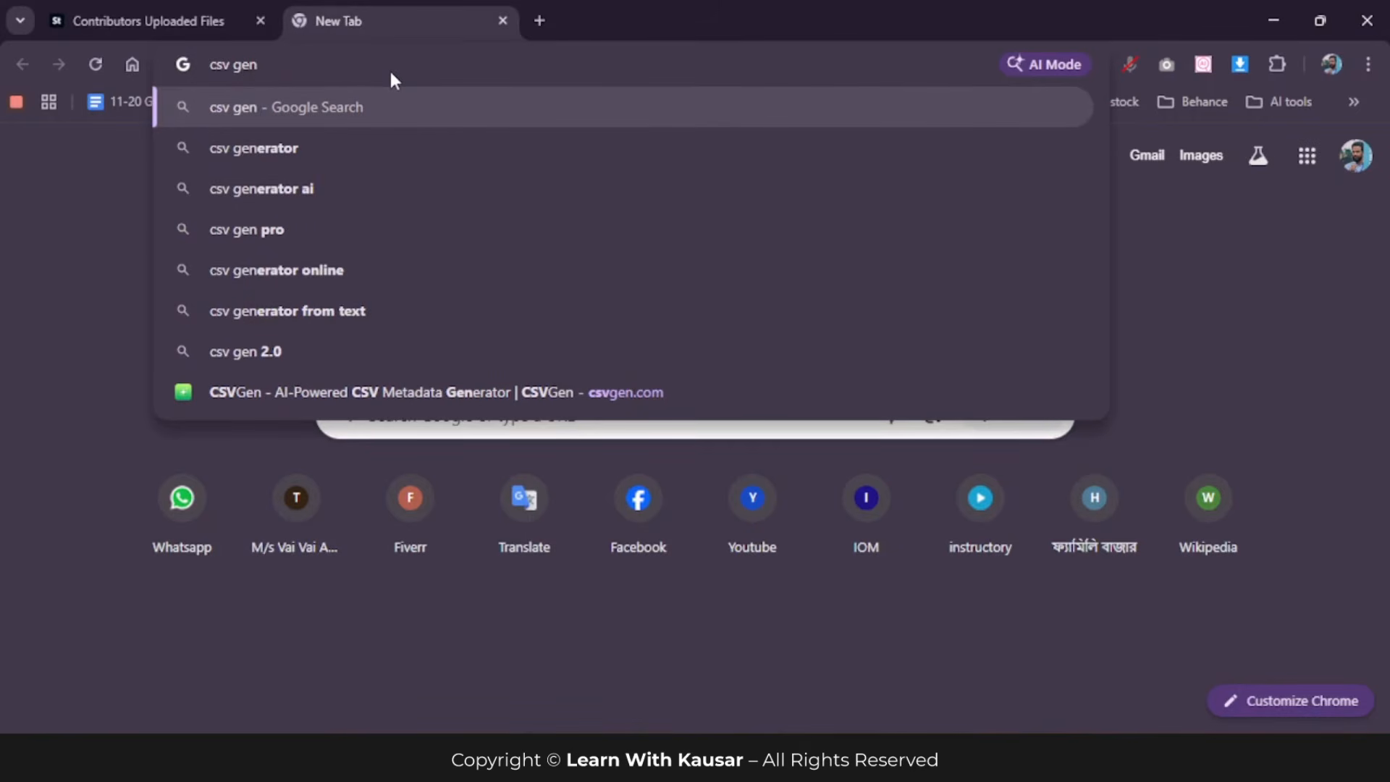
key(Return)
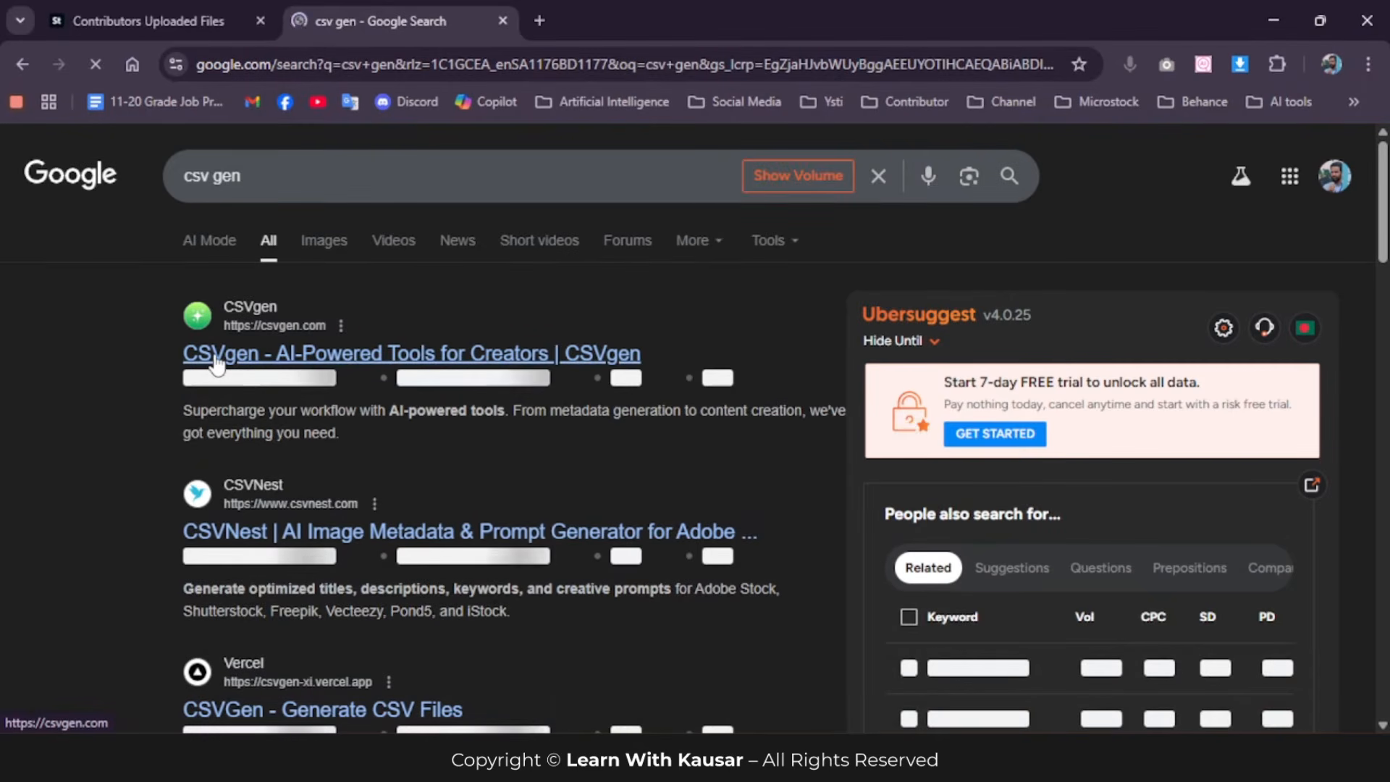
click(217, 364)
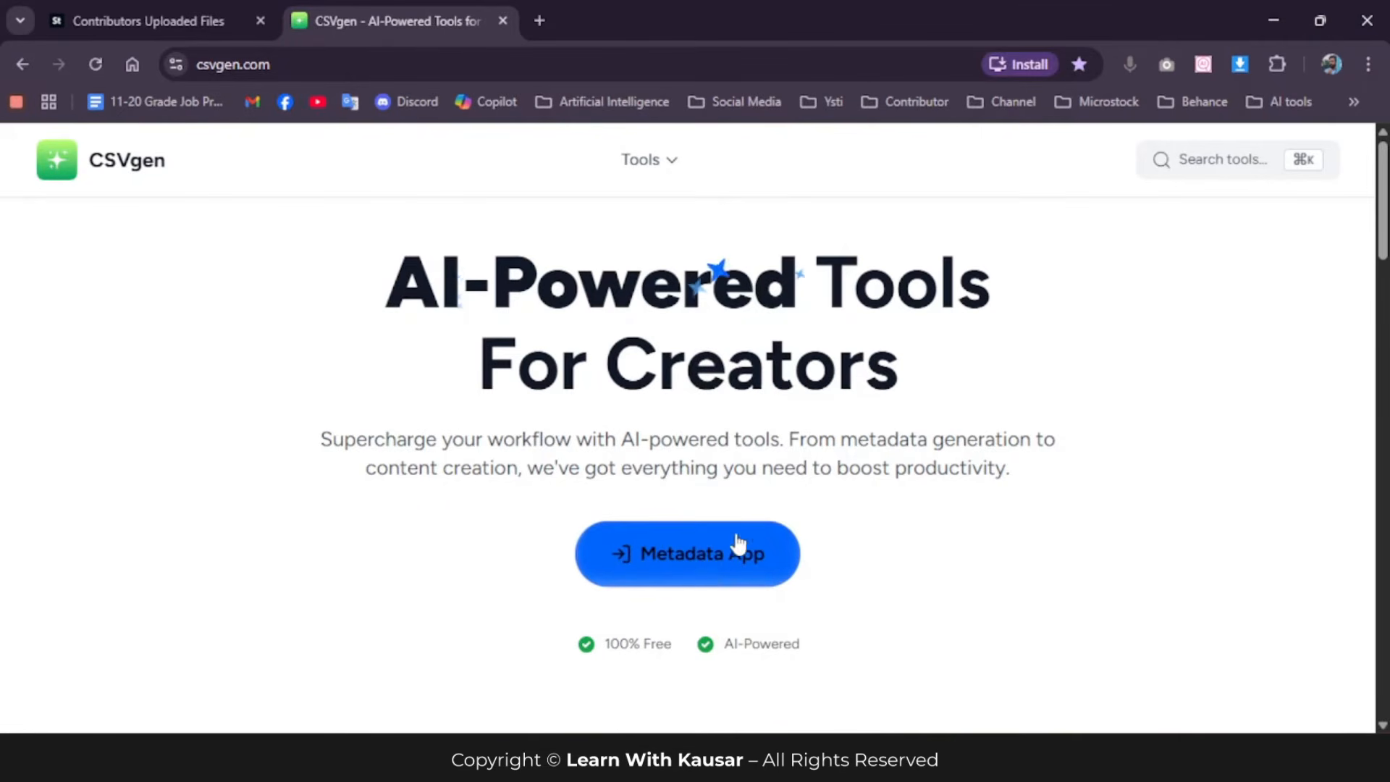
Step: Request the Metadata App on CSVgen and sign in with the existing Google account, allowing the site access to the profile information
click(686, 562)
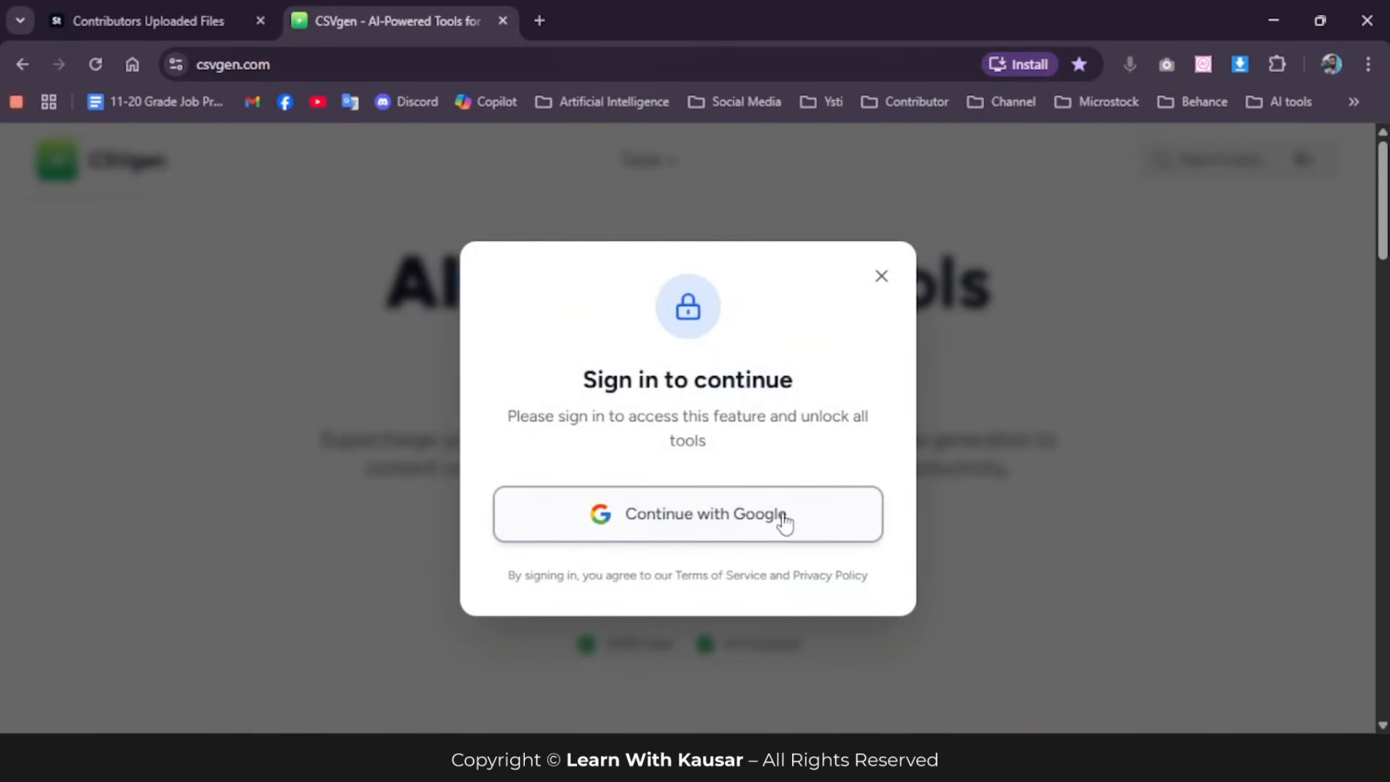
click(696, 520)
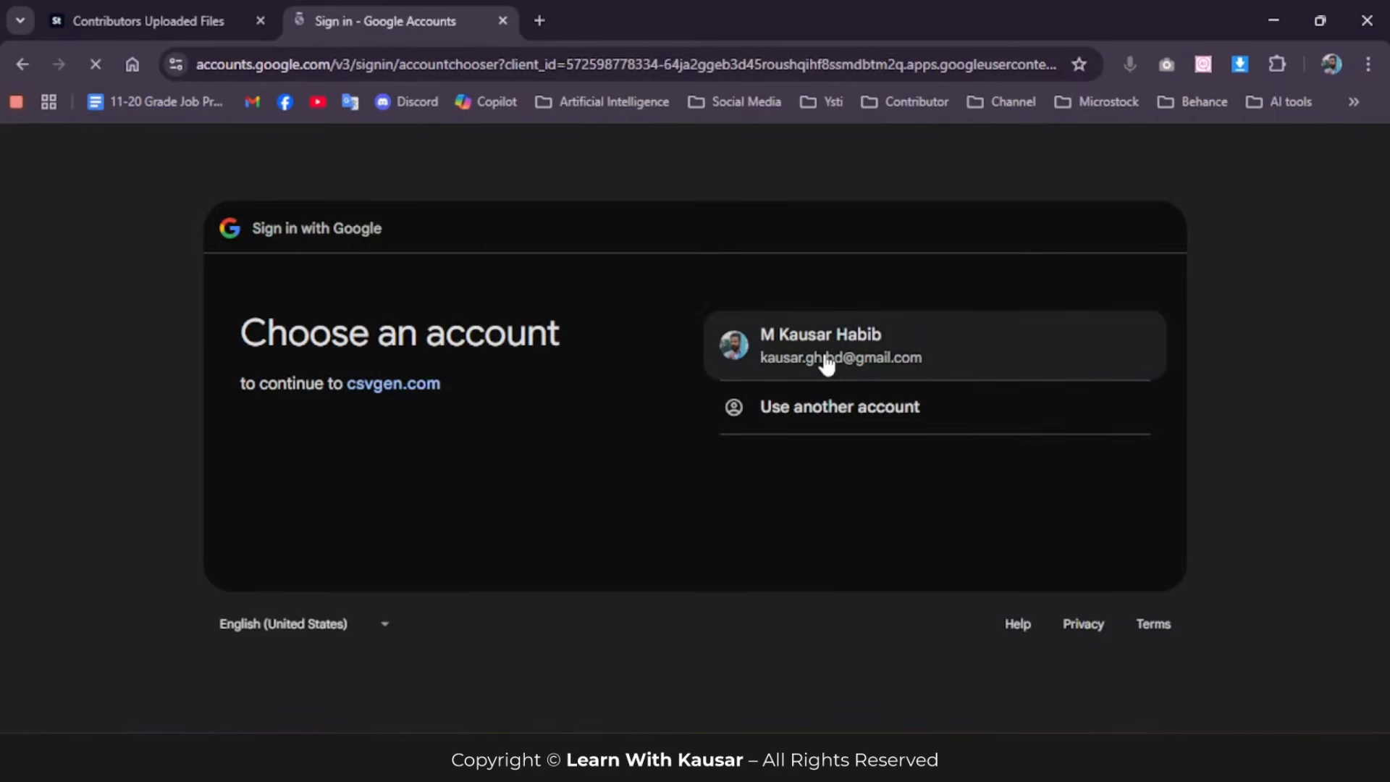
click(826, 366)
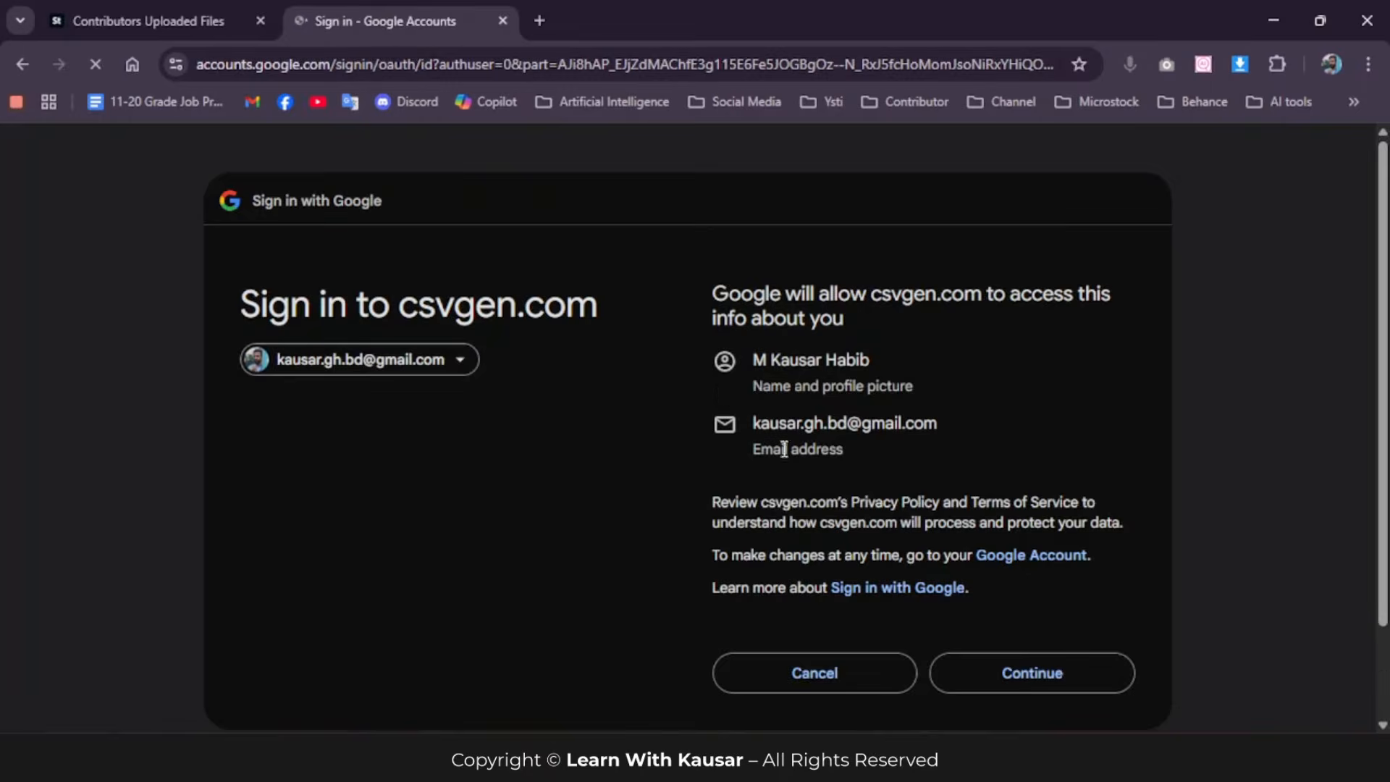
click(1032, 677)
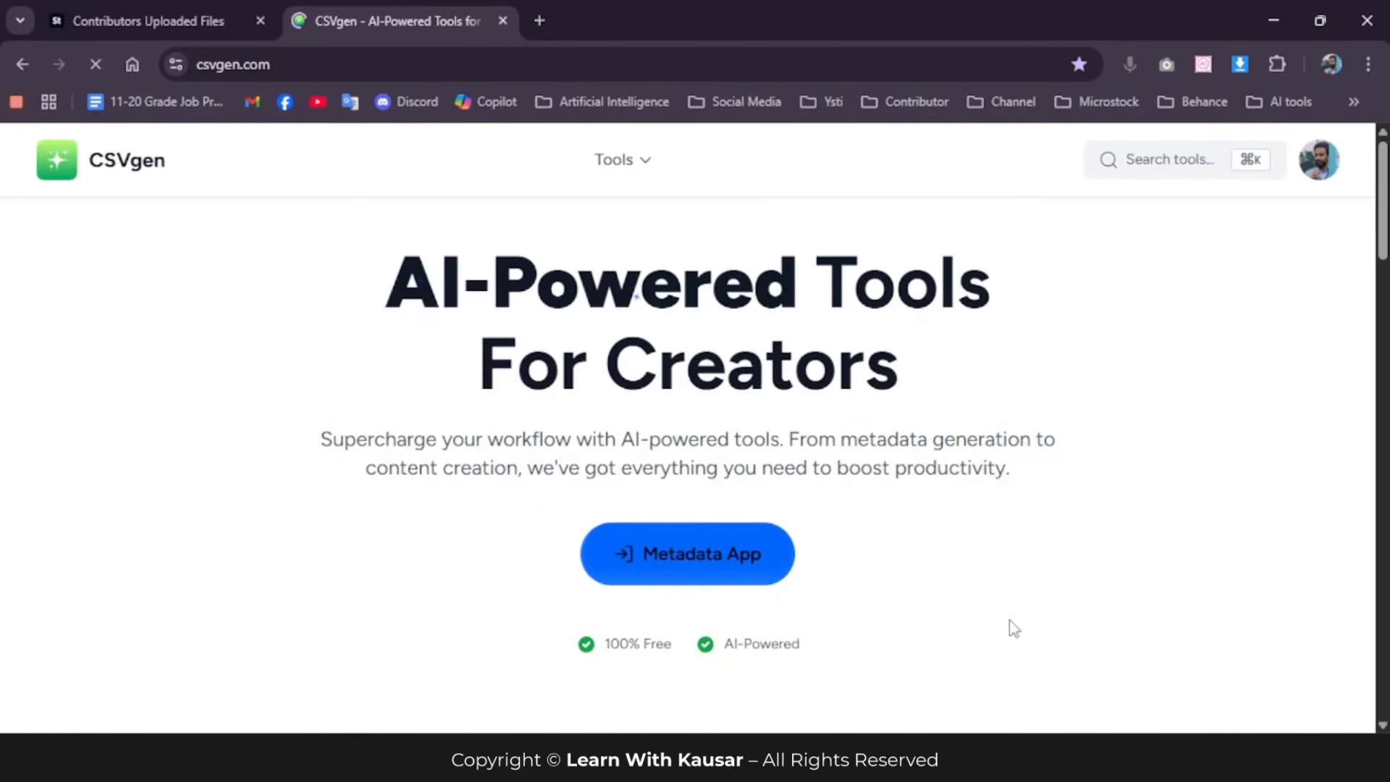
Step: Open the Metadata App, advance past its introductory tour and look over the generation options, export platforms and upload tutorials
click(677, 557)
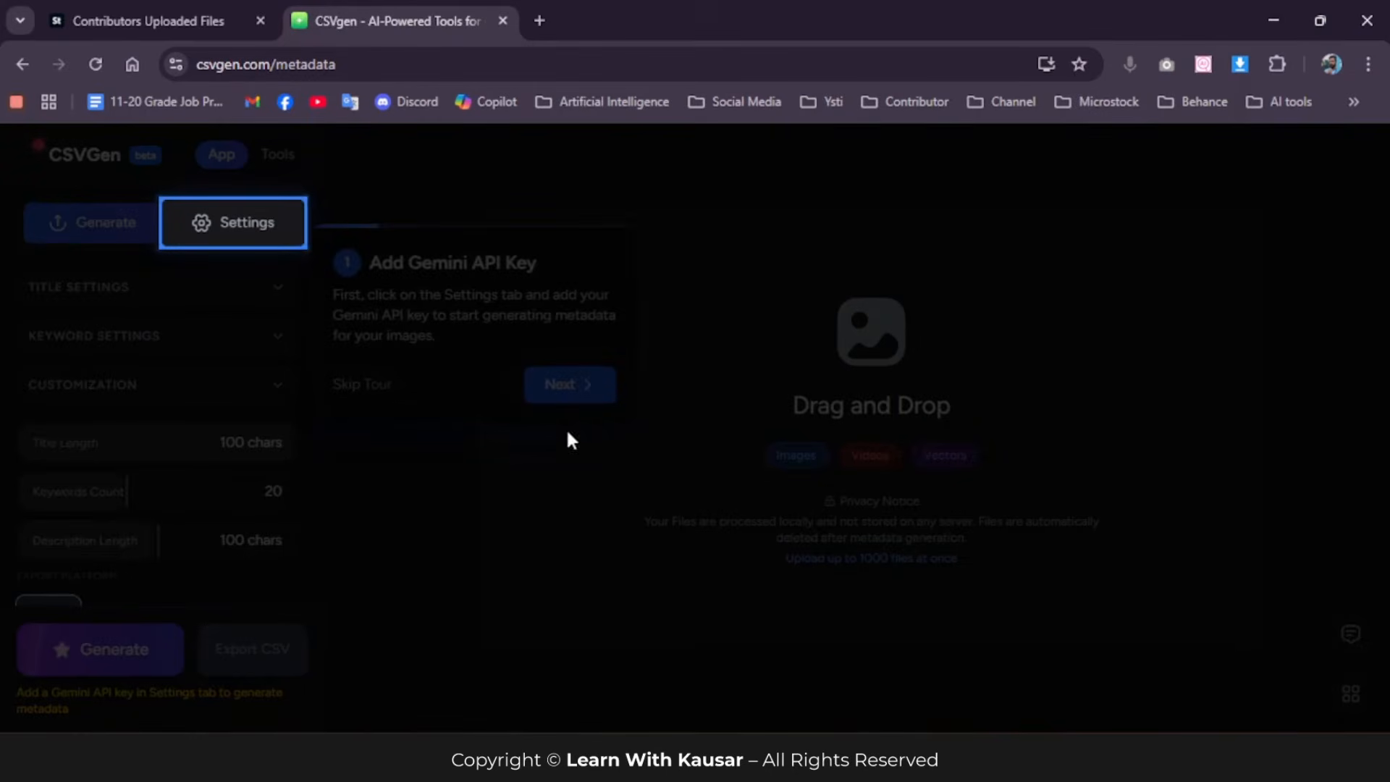
click(541, 381)
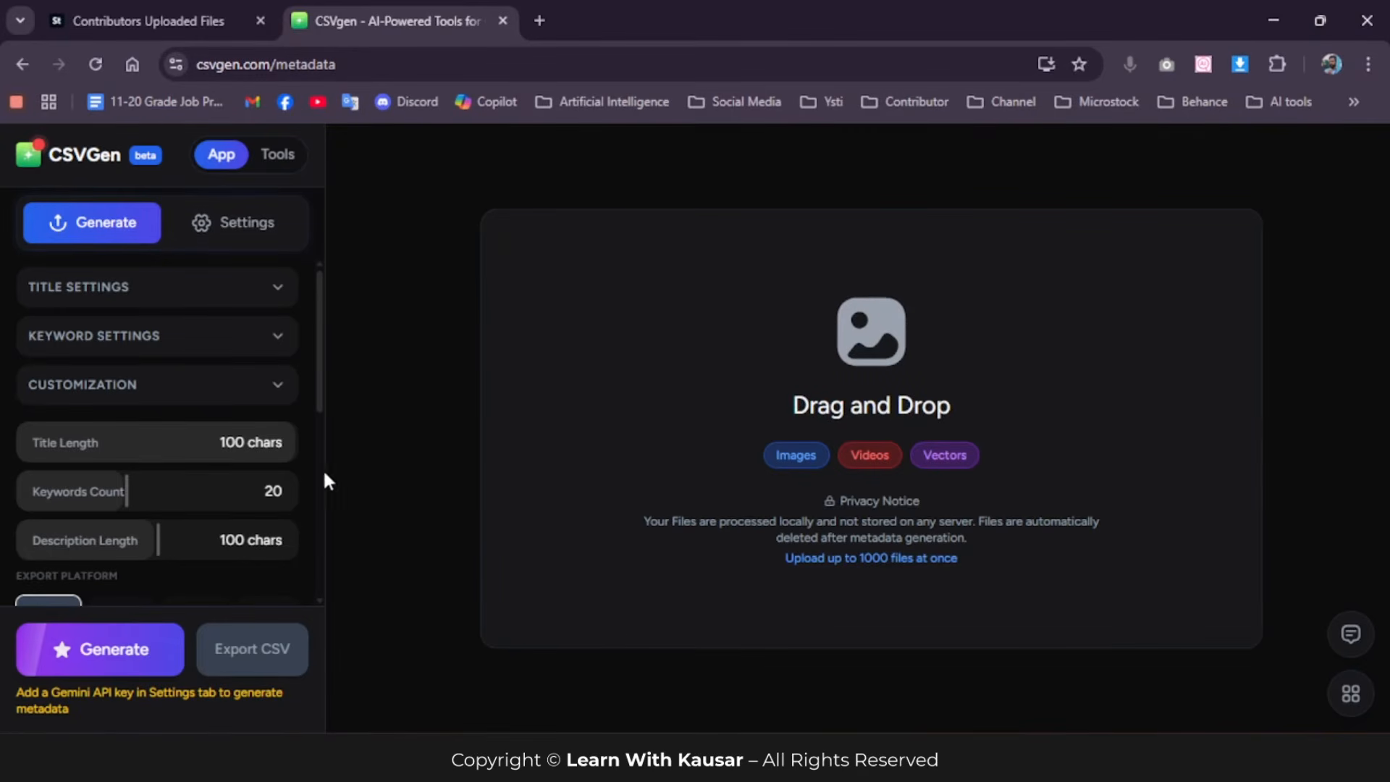
scroll(319, 478, down, 4)
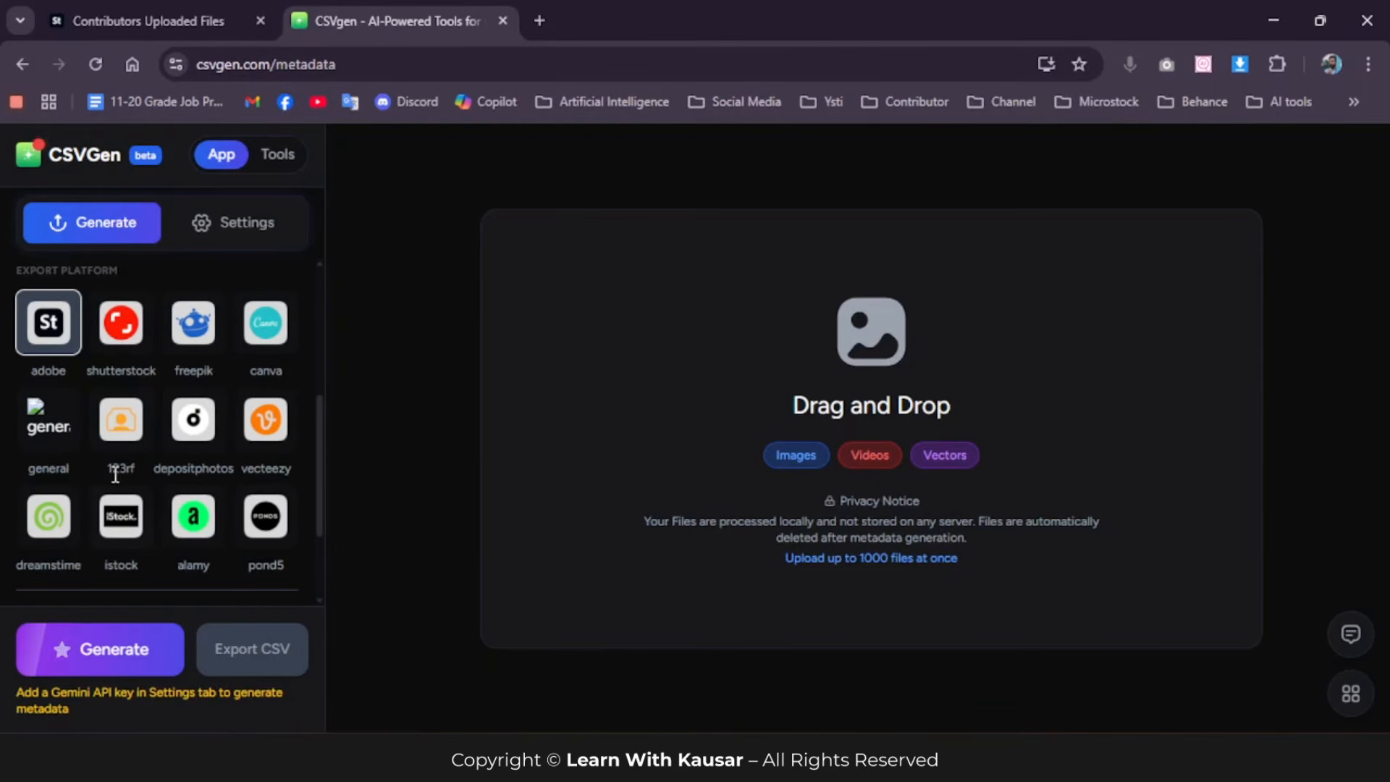
scroll(140, 484, down, 3)
scroll(180, 534, up, 5)
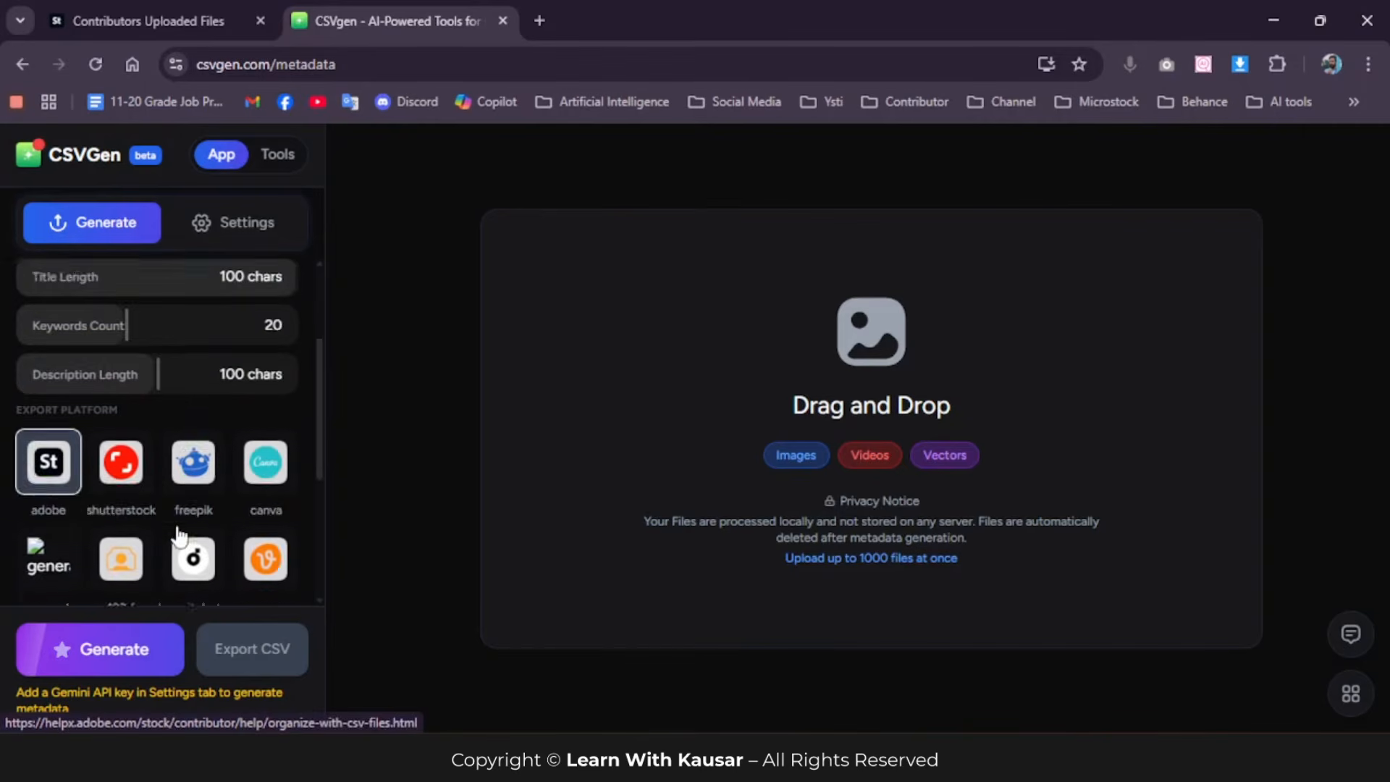
scroll(185, 531, up, 2)
scroll(210, 543, down, 5)
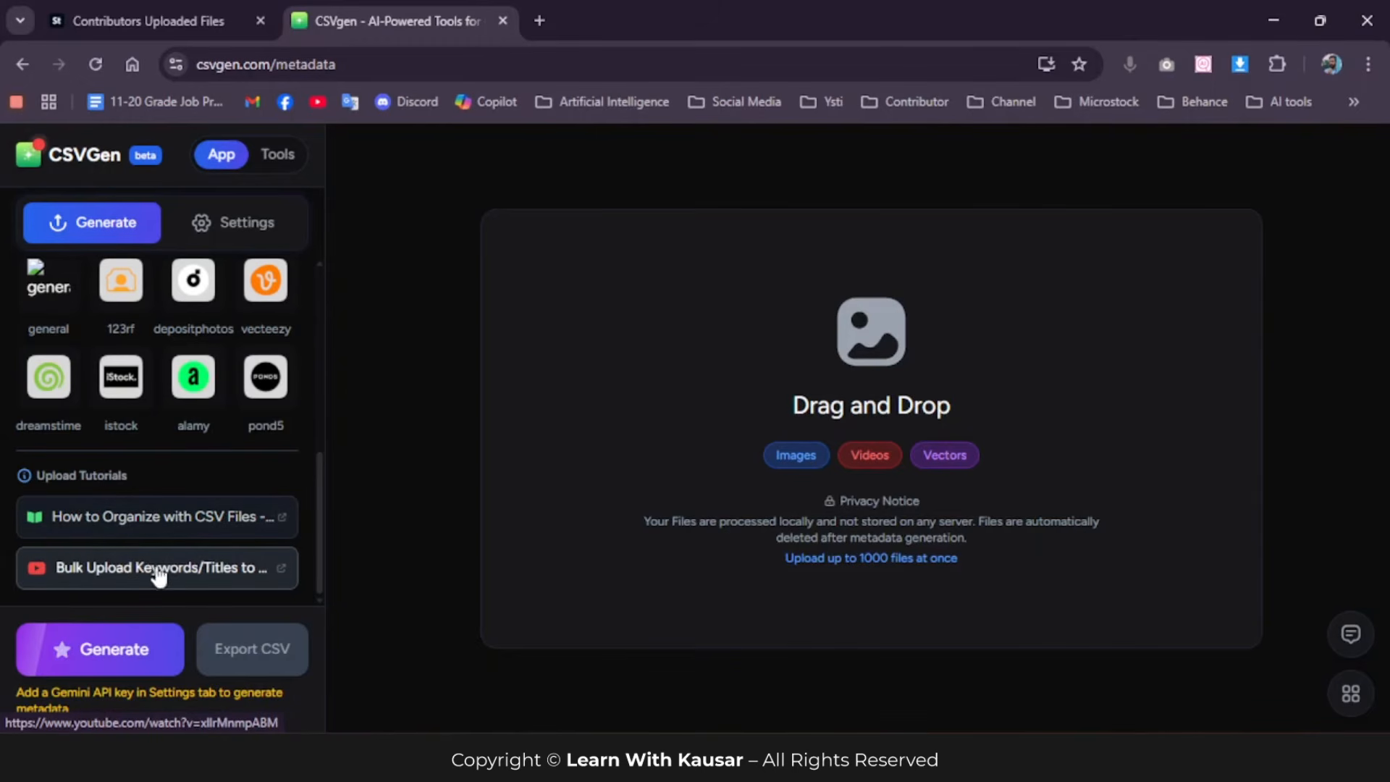
scroll(159, 576, up, 5)
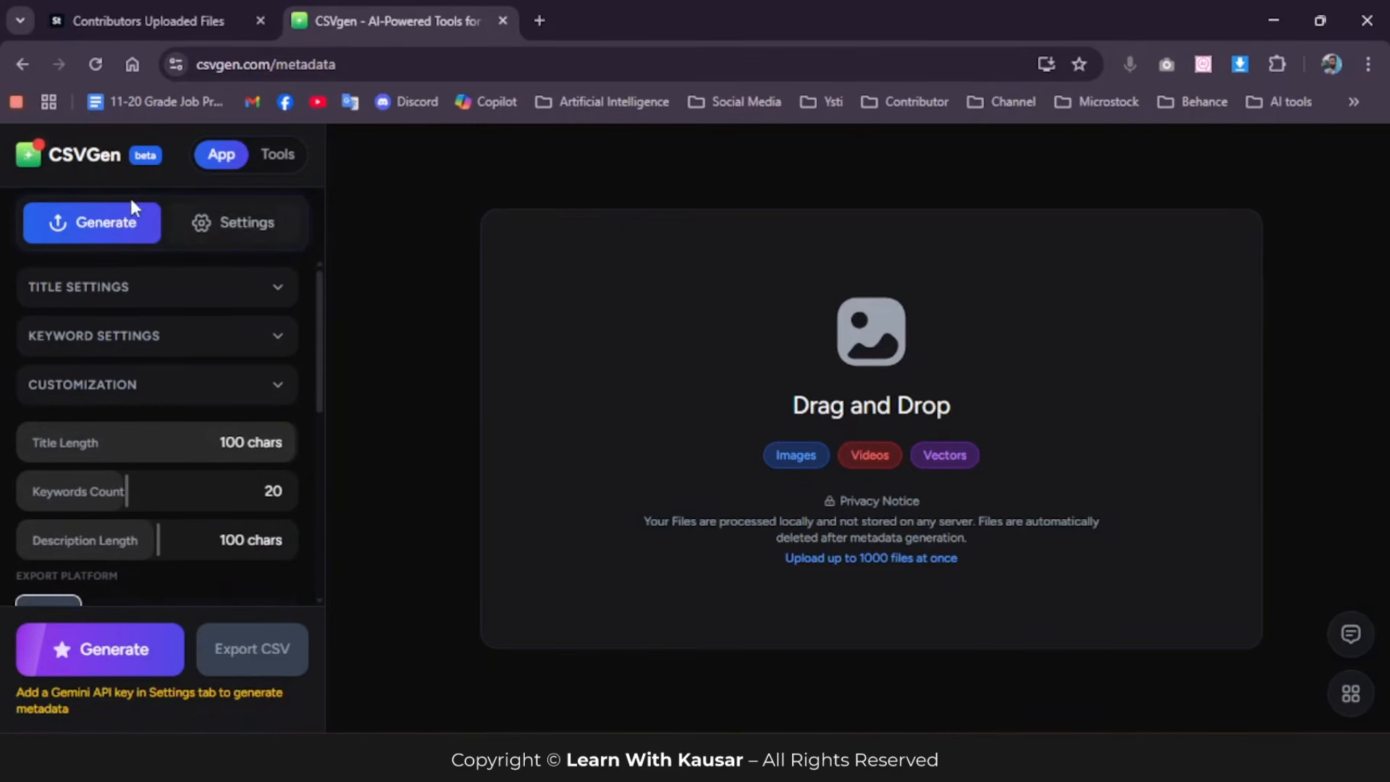
Step: Review the Gemini provider's API settings, follow their link to Google AI Studio's API keys page and dismiss the auto-save notice
click(246, 226)
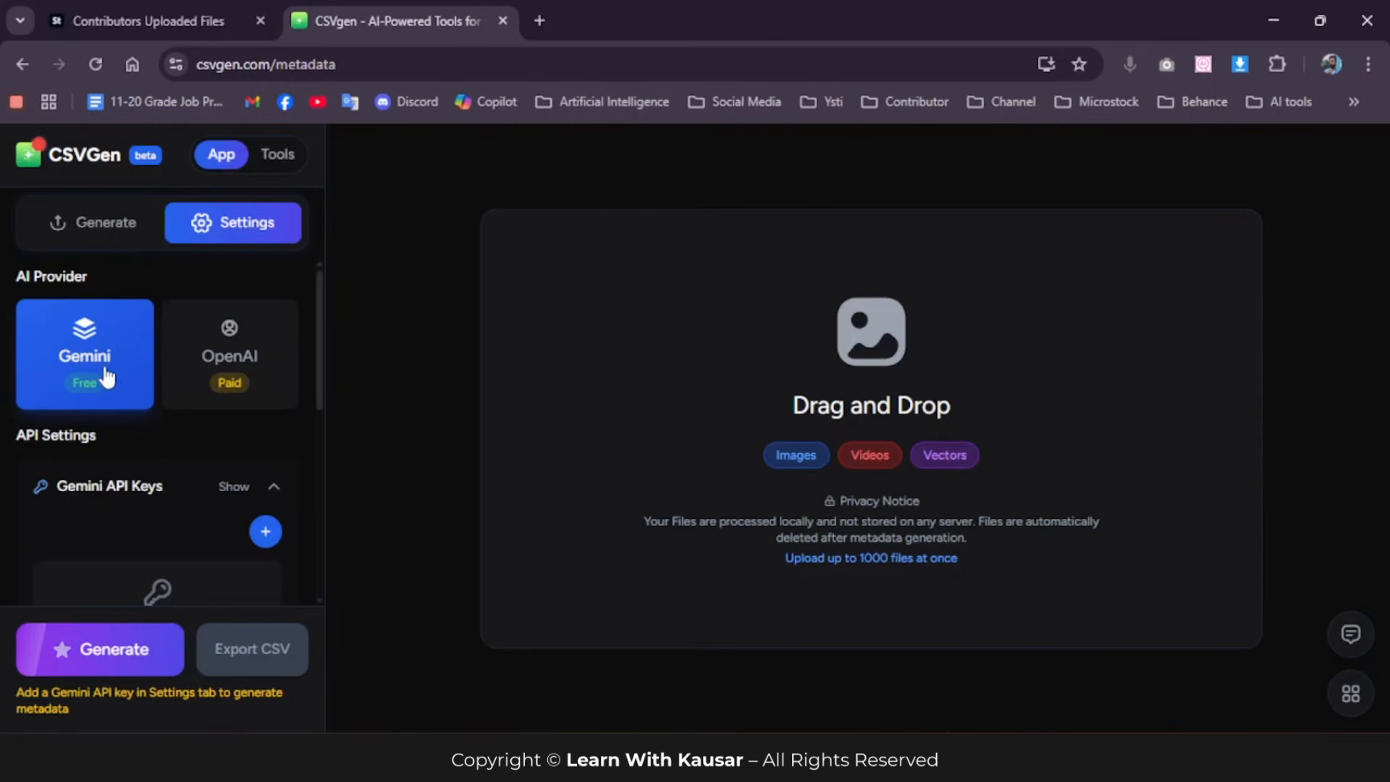
scroll(103, 369, down, 3)
scroll(173, 326, up, 2)
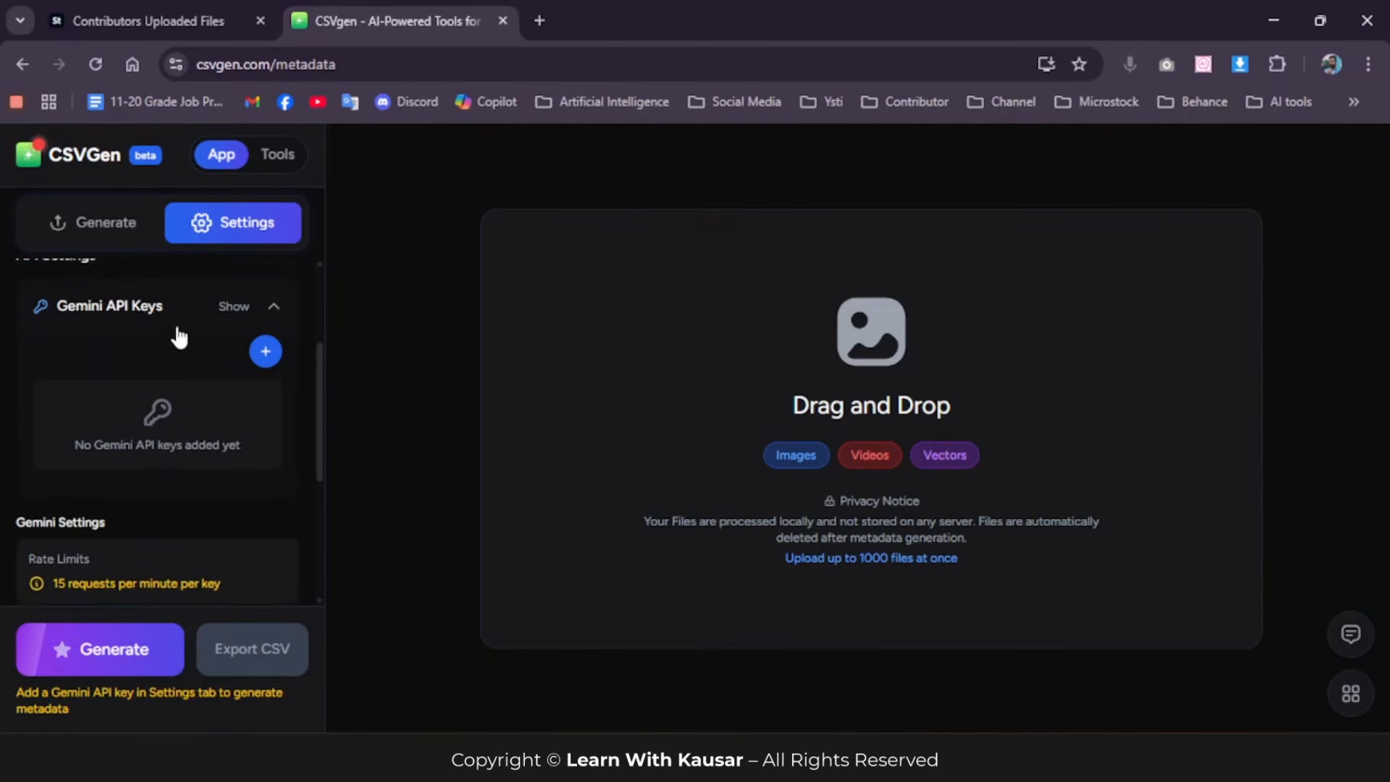
scroll(247, 396, down, 1)
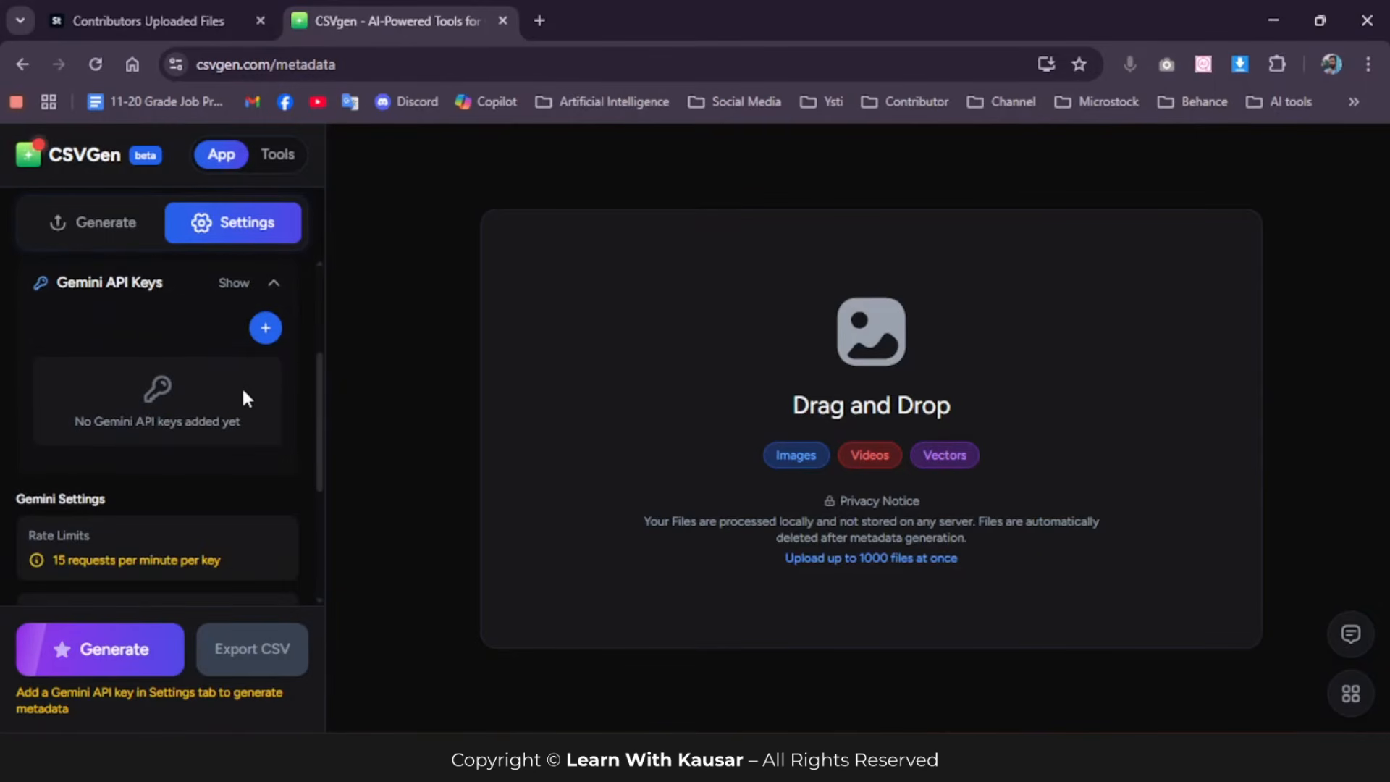
scroll(189, 393, down, 2)
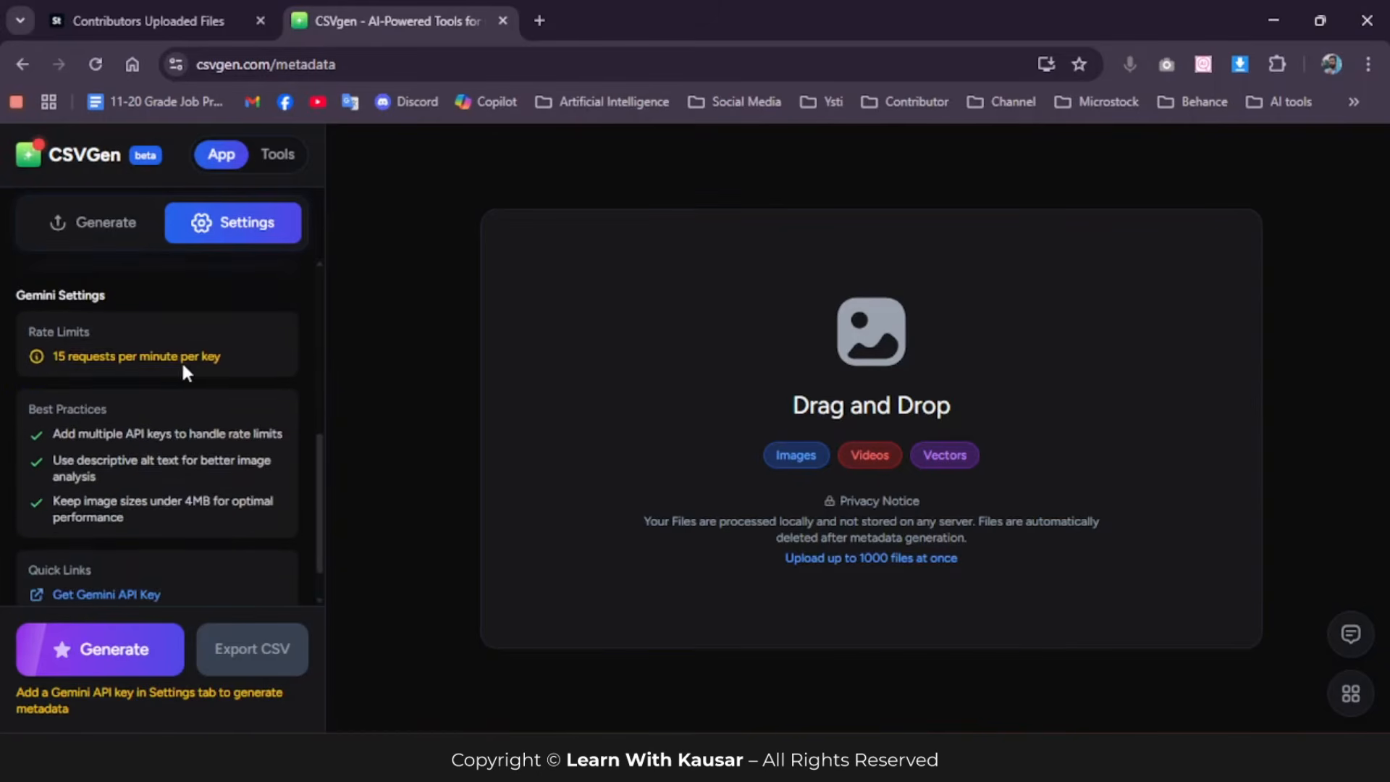
scroll(204, 373, up, 2)
scroll(190, 368, up, 1)
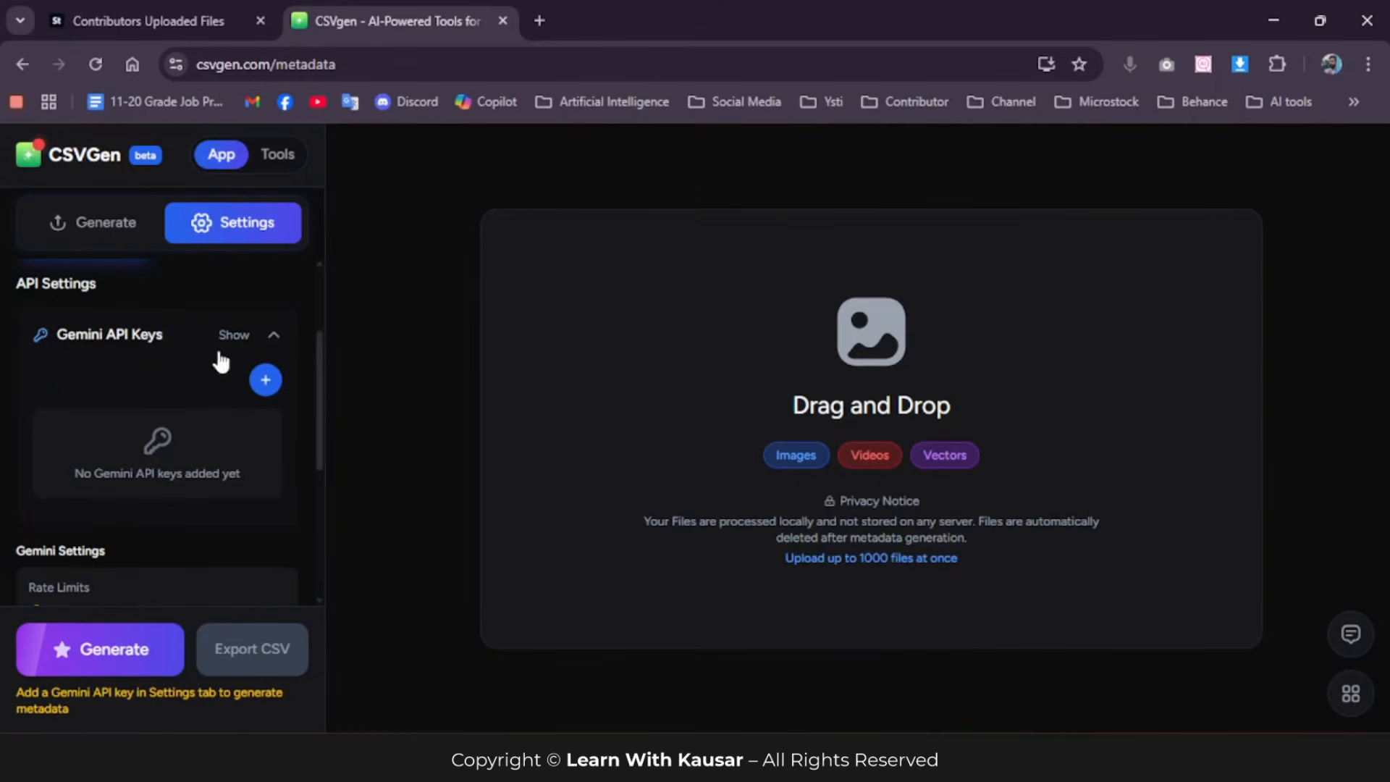
scroll(264, 449, down, 3)
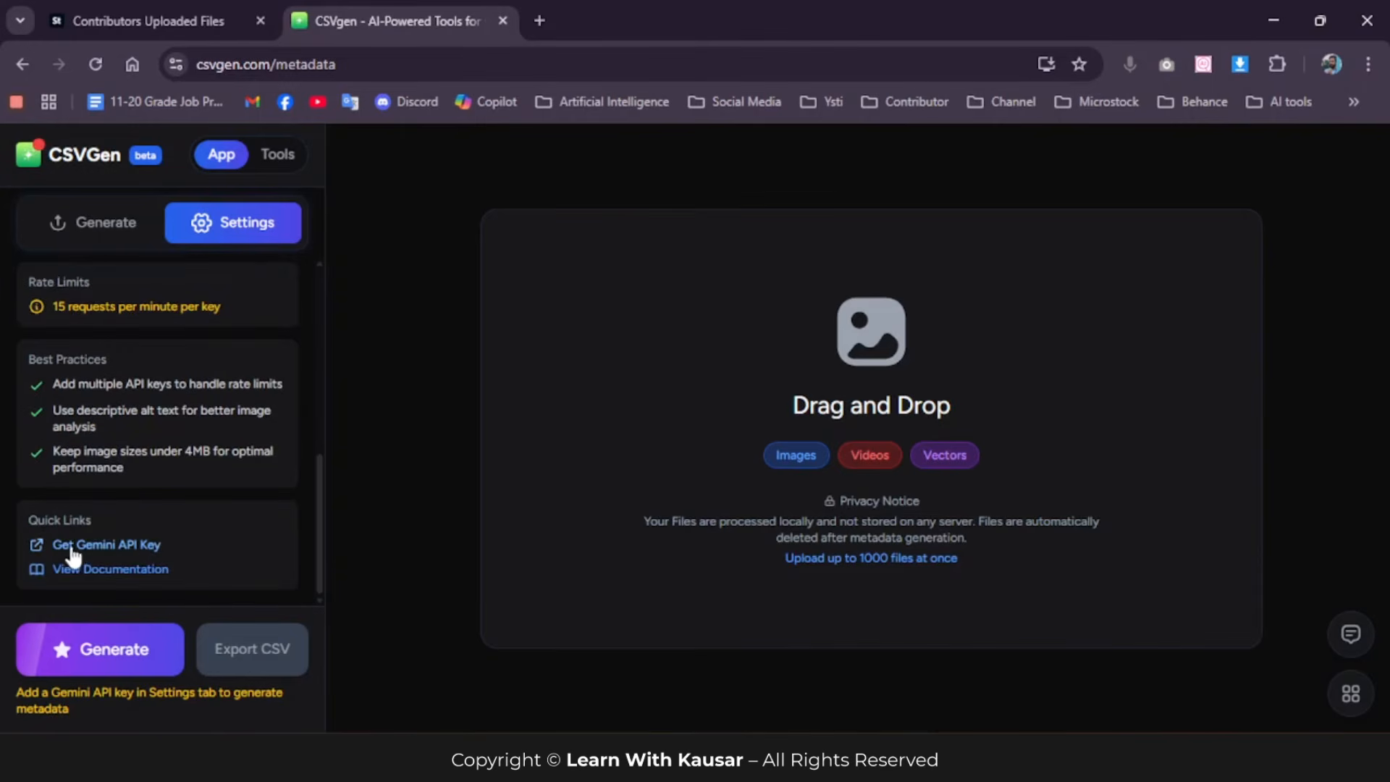
click(137, 554)
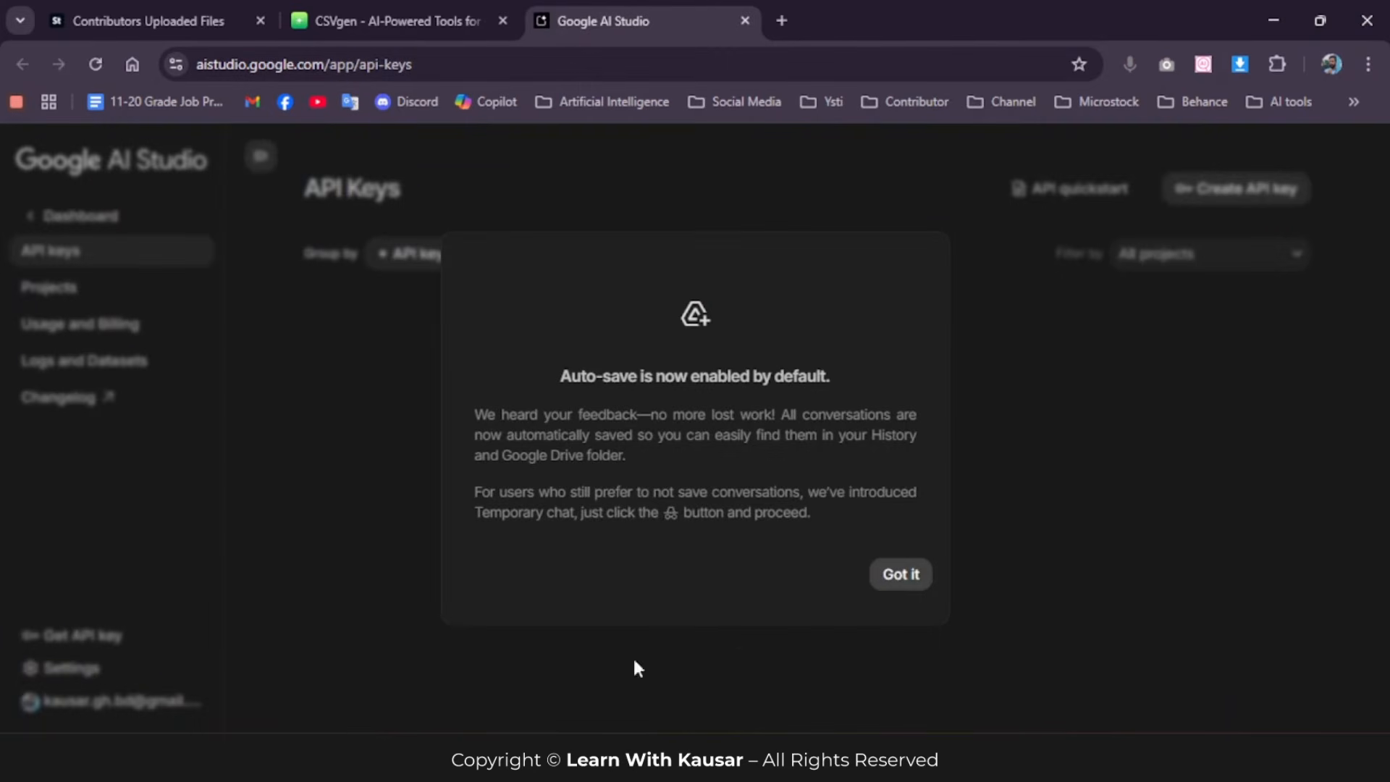
click(893, 583)
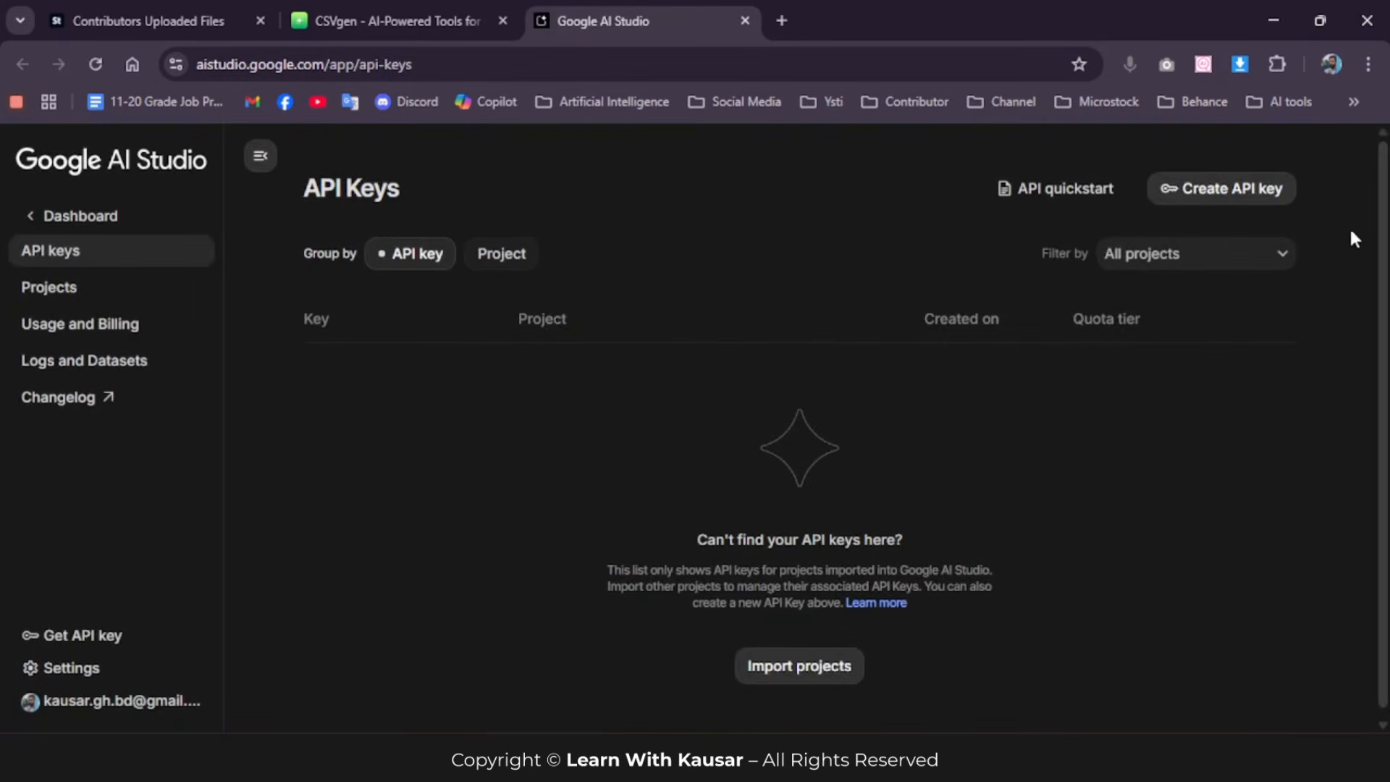
Step: Create an API key named "Csv Metadata" in a new project also named "Csv Metadata"
click(1213, 192)
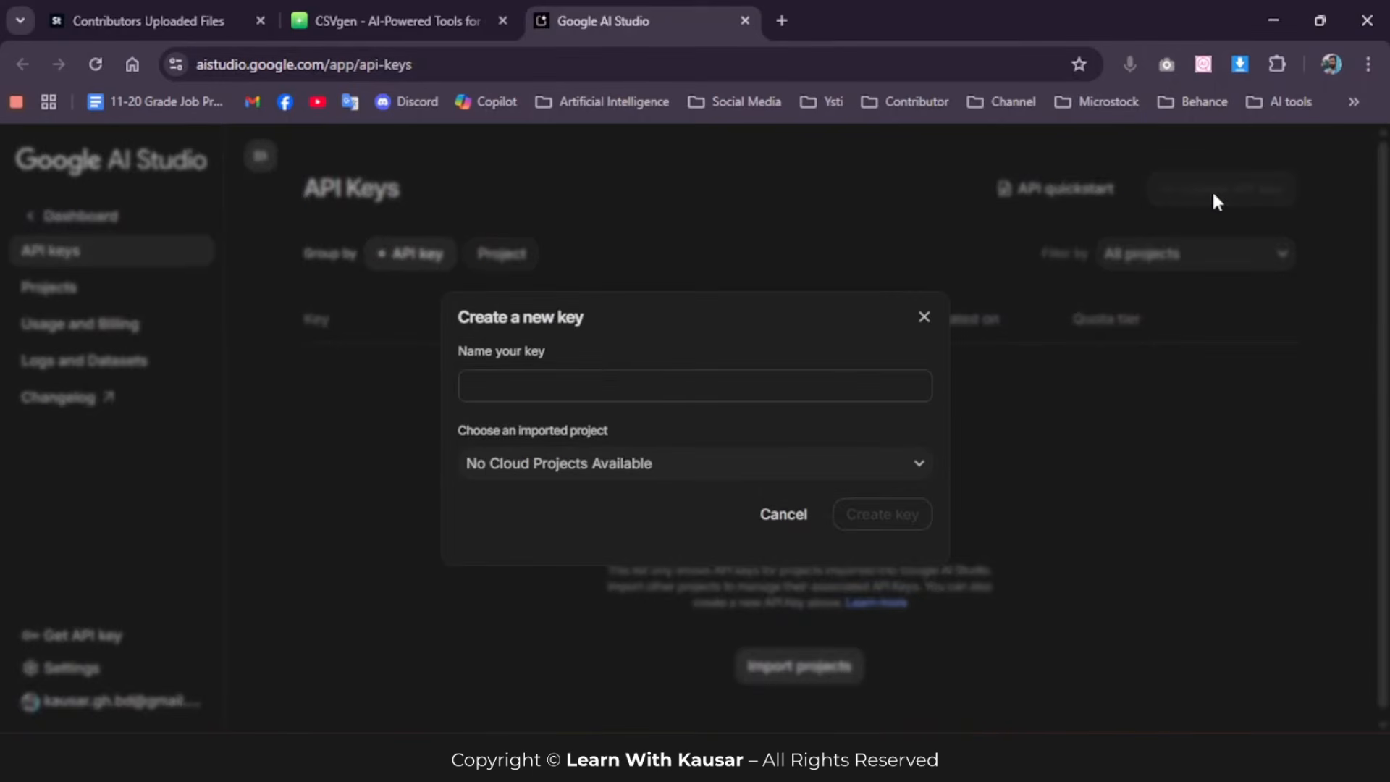
click(556, 384)
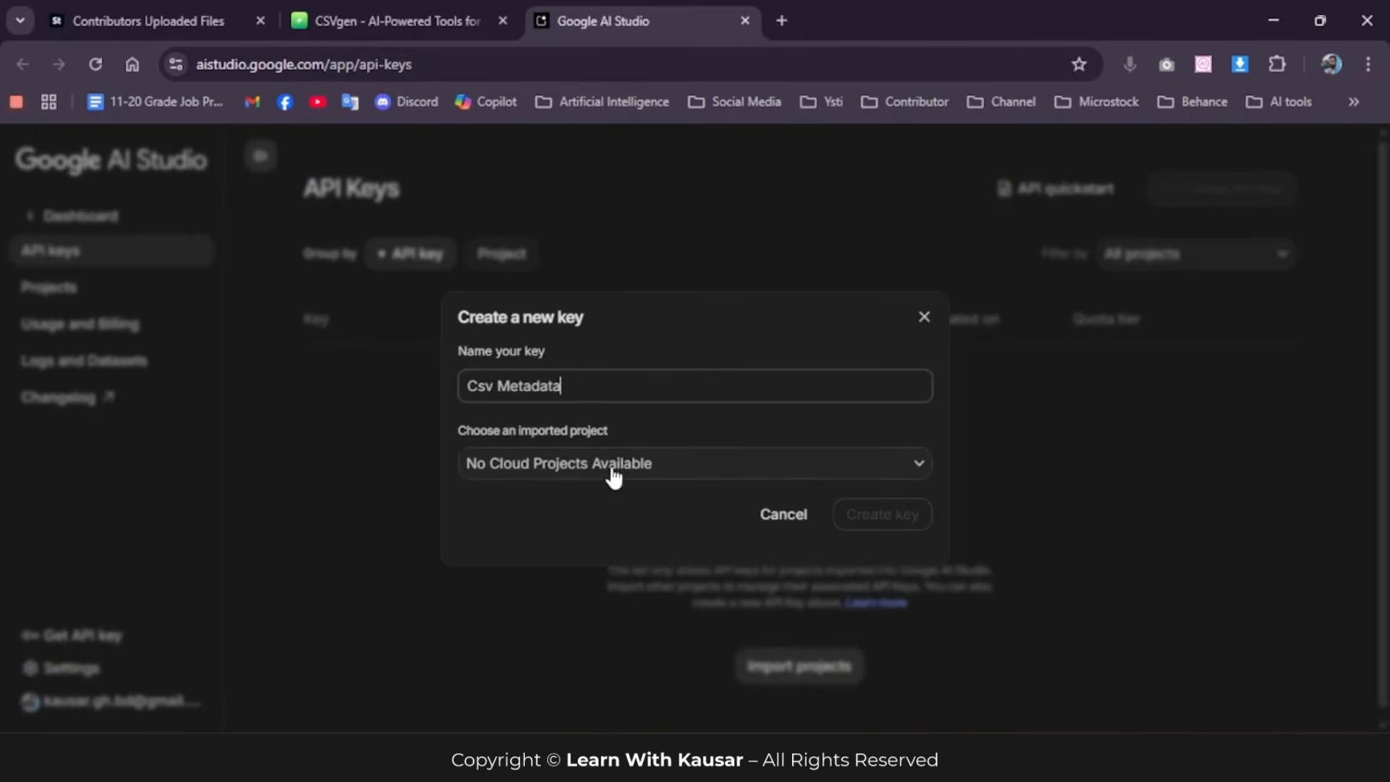
click(664, 469)
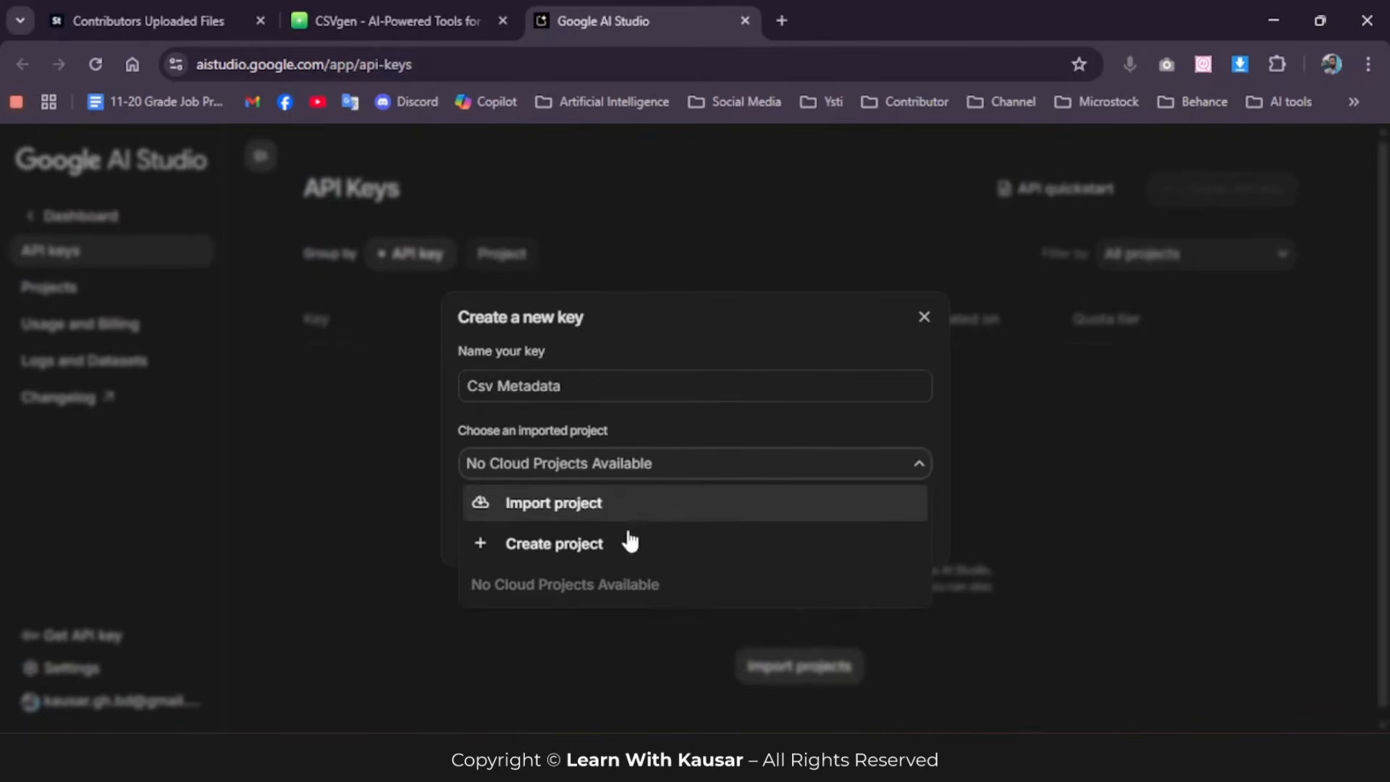
click(590, 545)
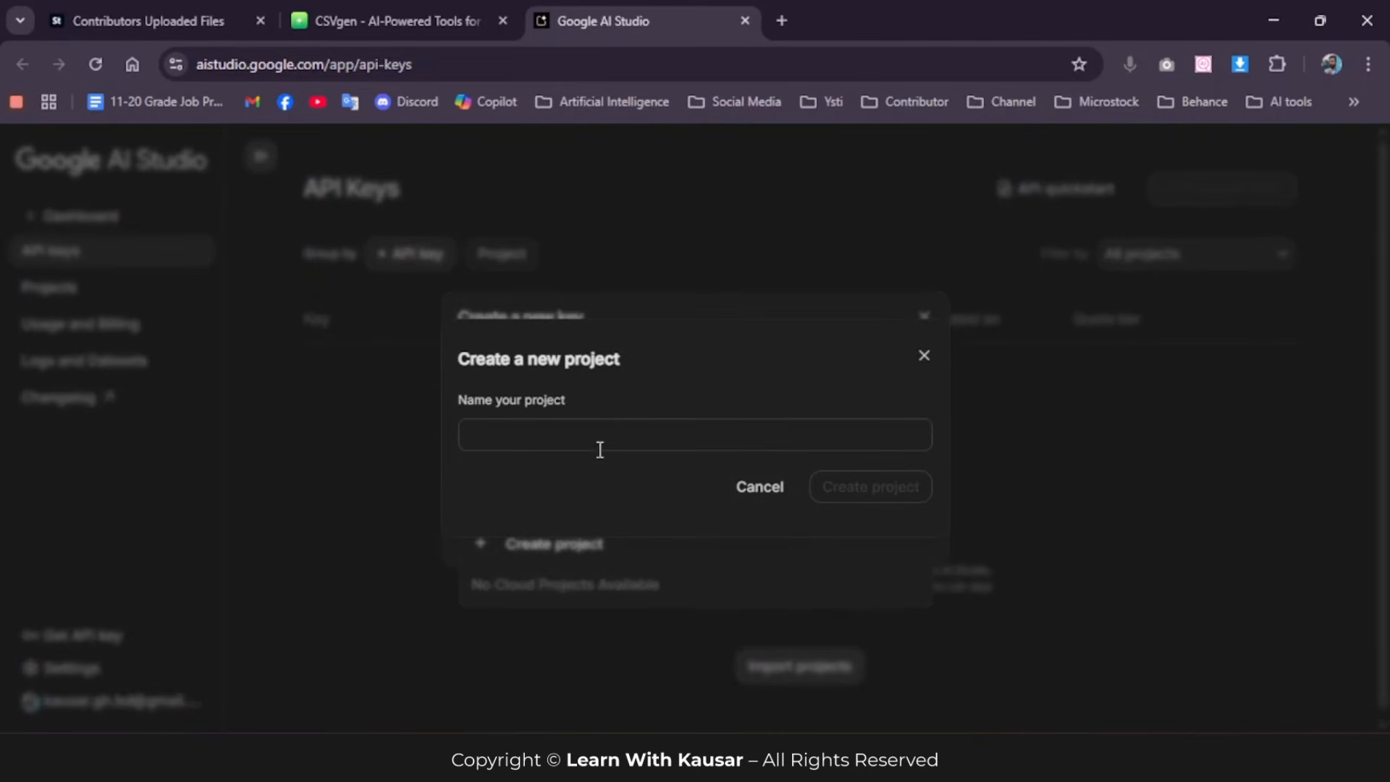
click(599, 434)
text(Cs)
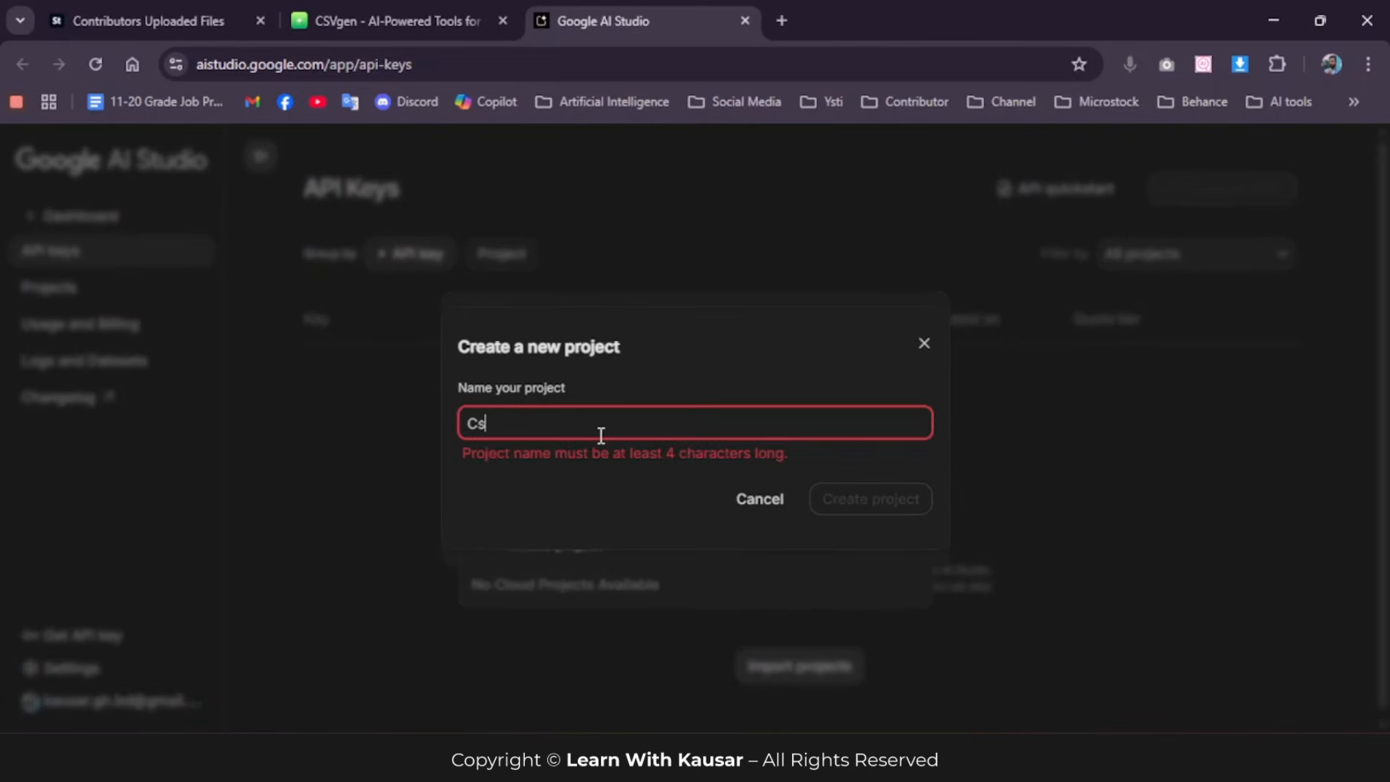
text(v Metadata)
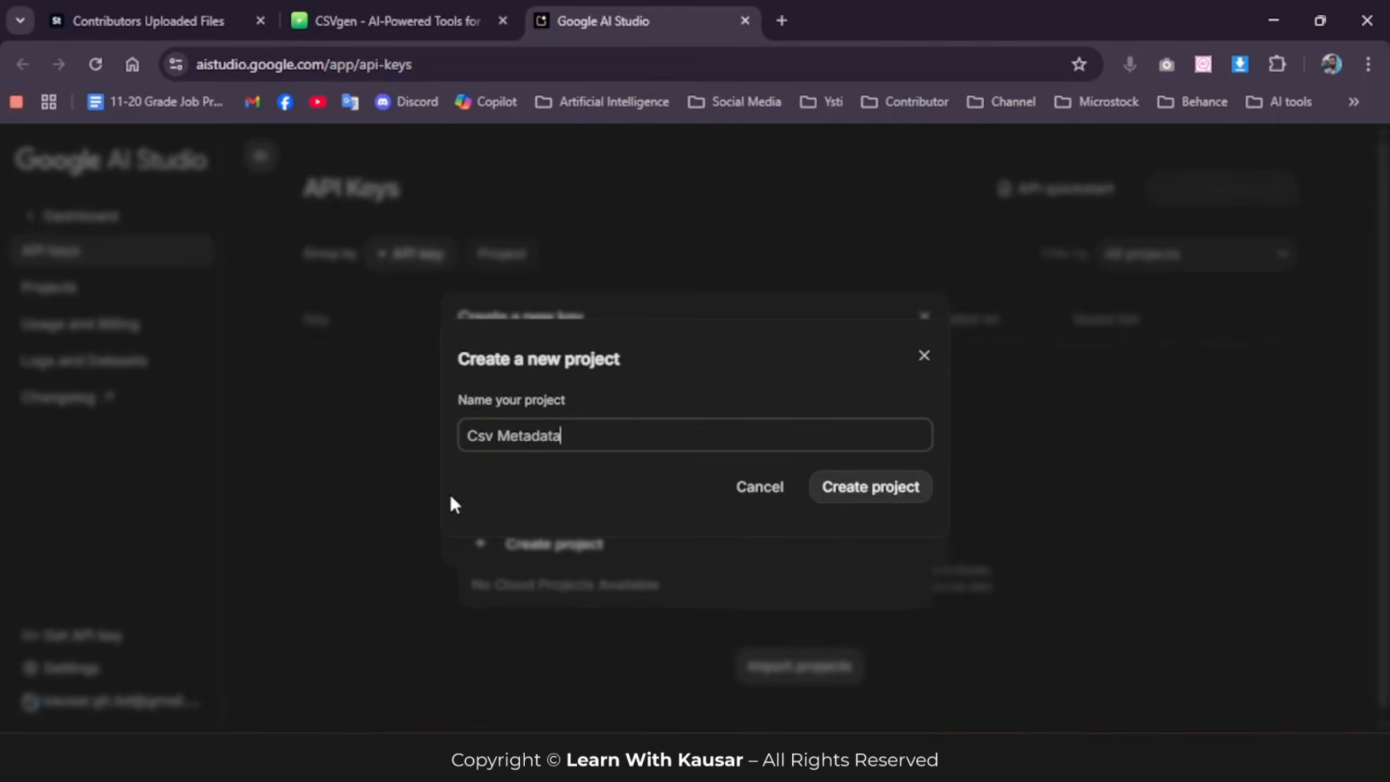
click(865, 495)
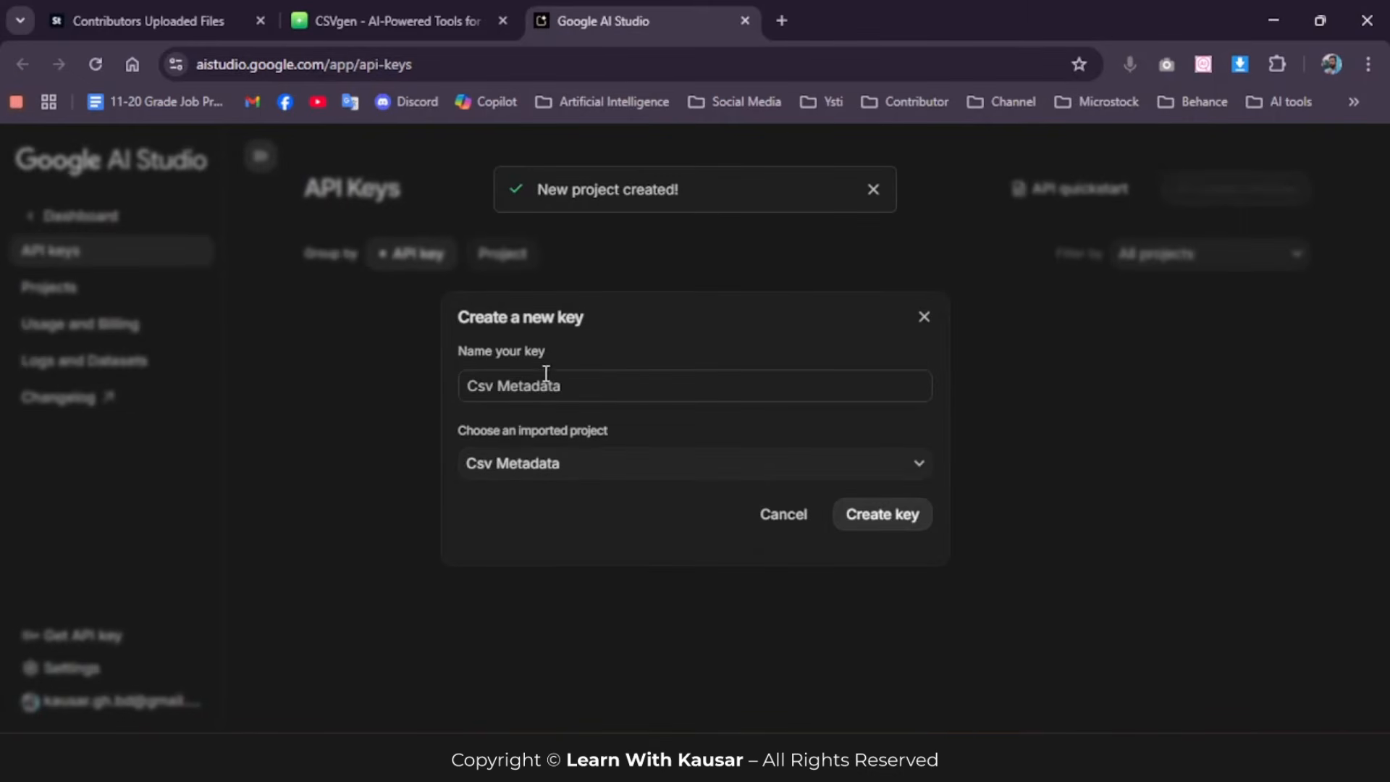
click(888, 517)
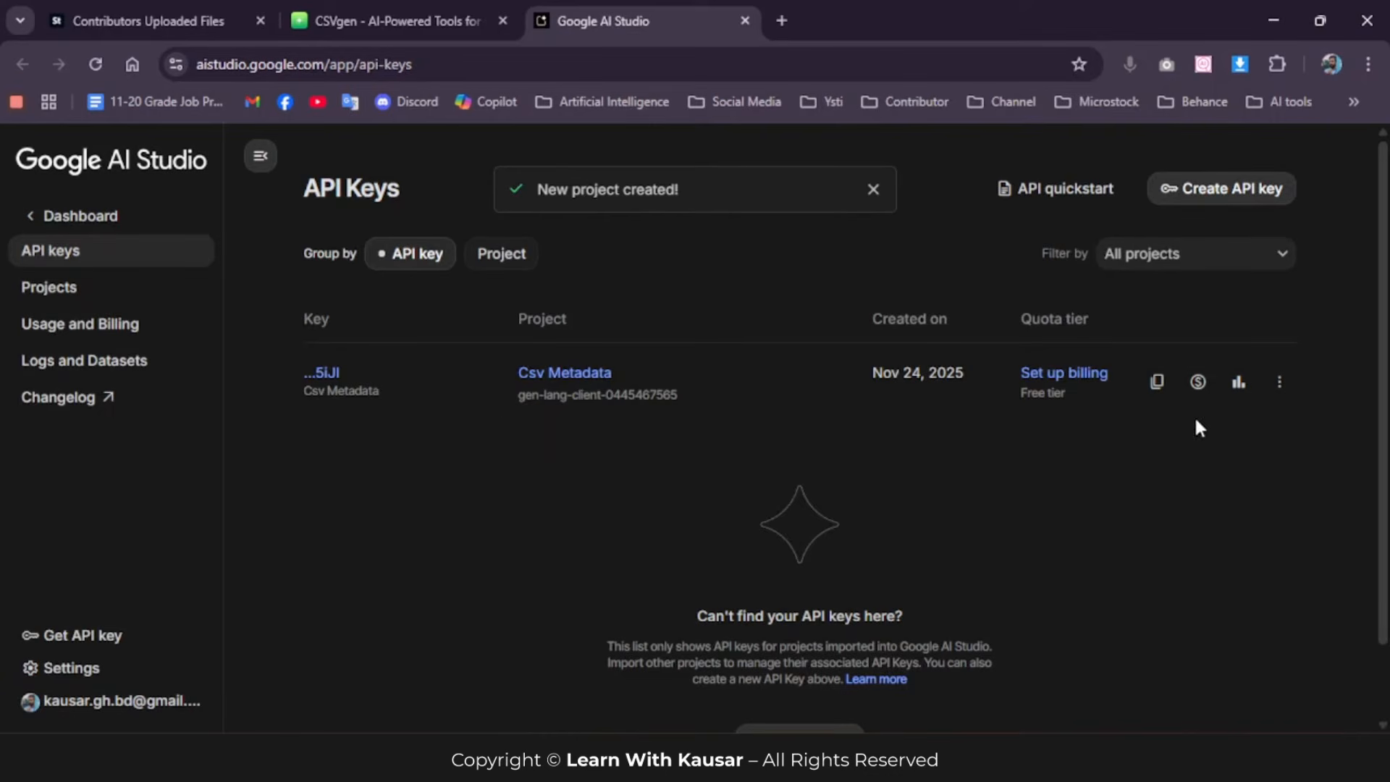
Step: Copy the new API key, switch back to CSVgen and add it to the Gemini API keys
click(1161, 383)
click(1158, 386)
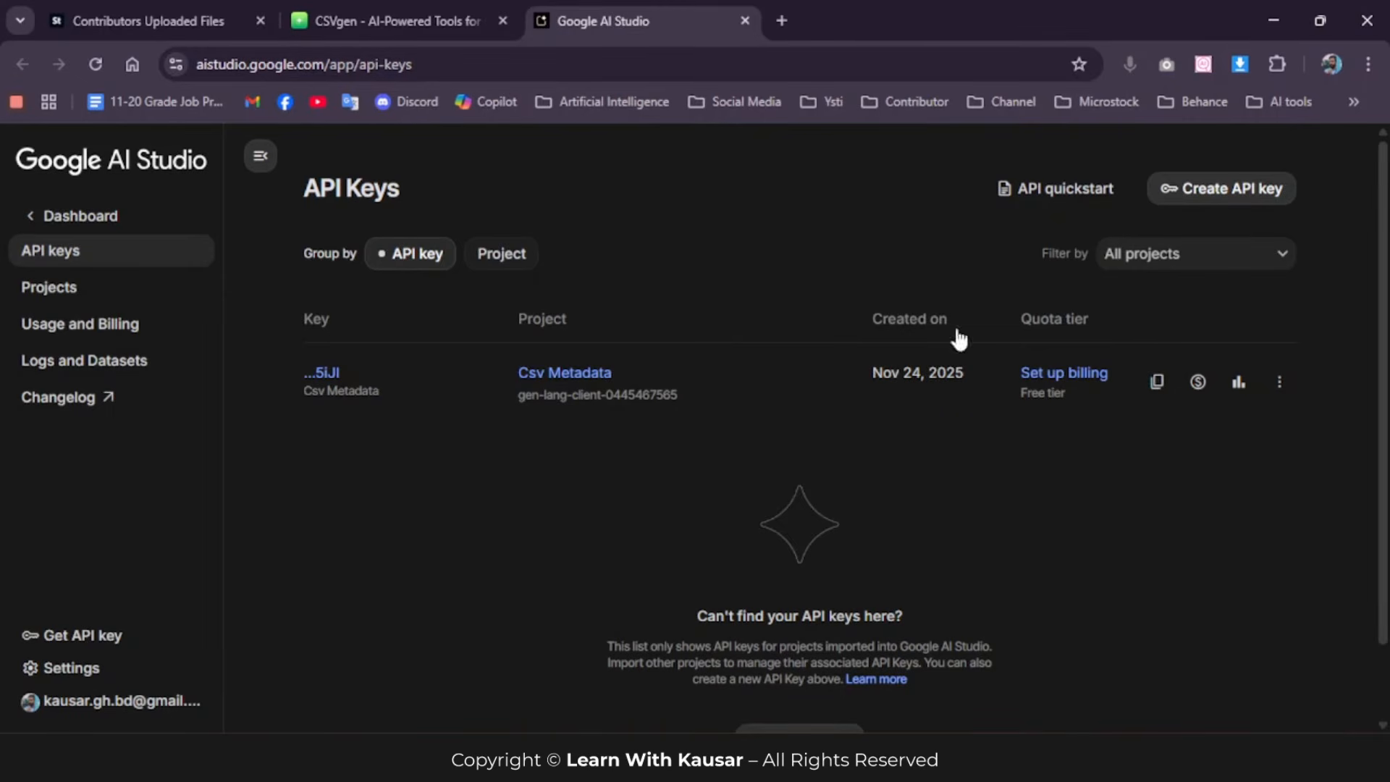
click(368, 15)
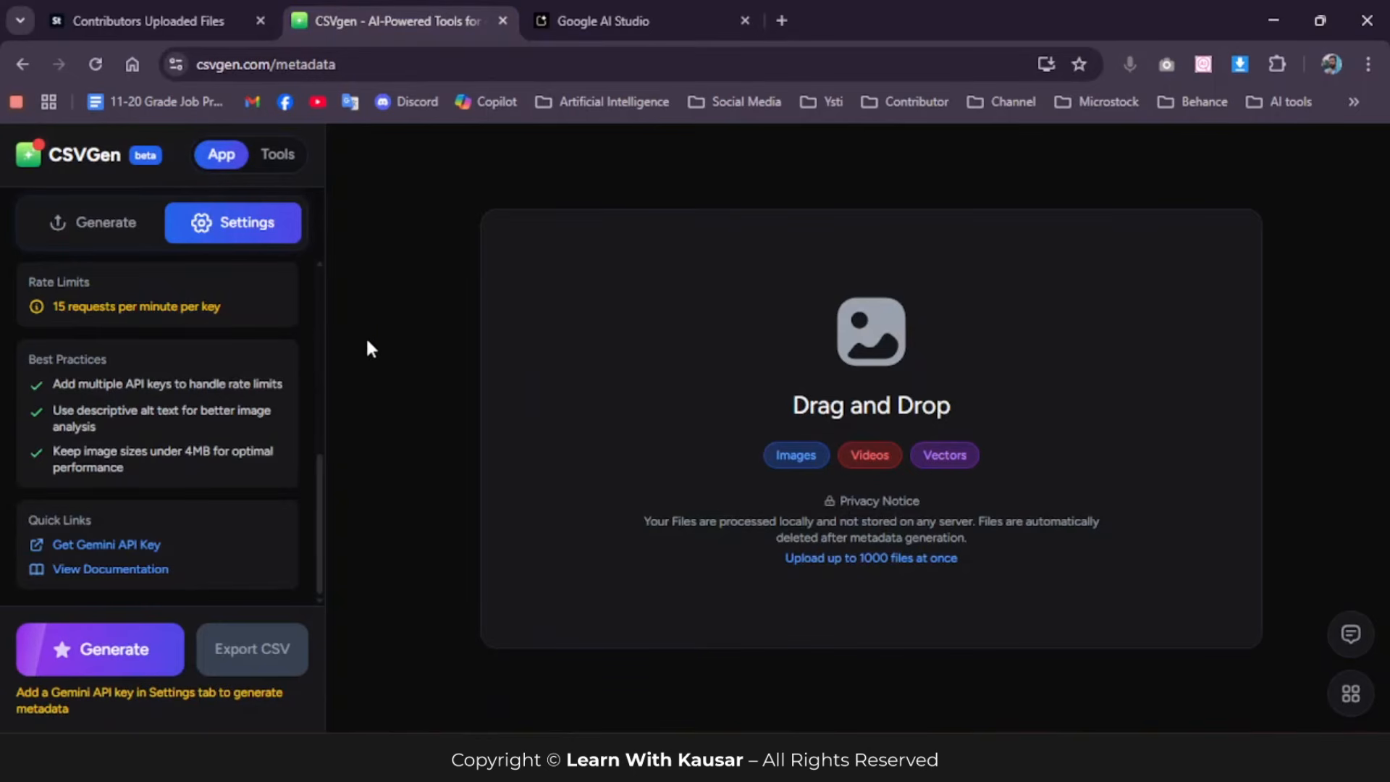
scroll(152, 432, up, 6)
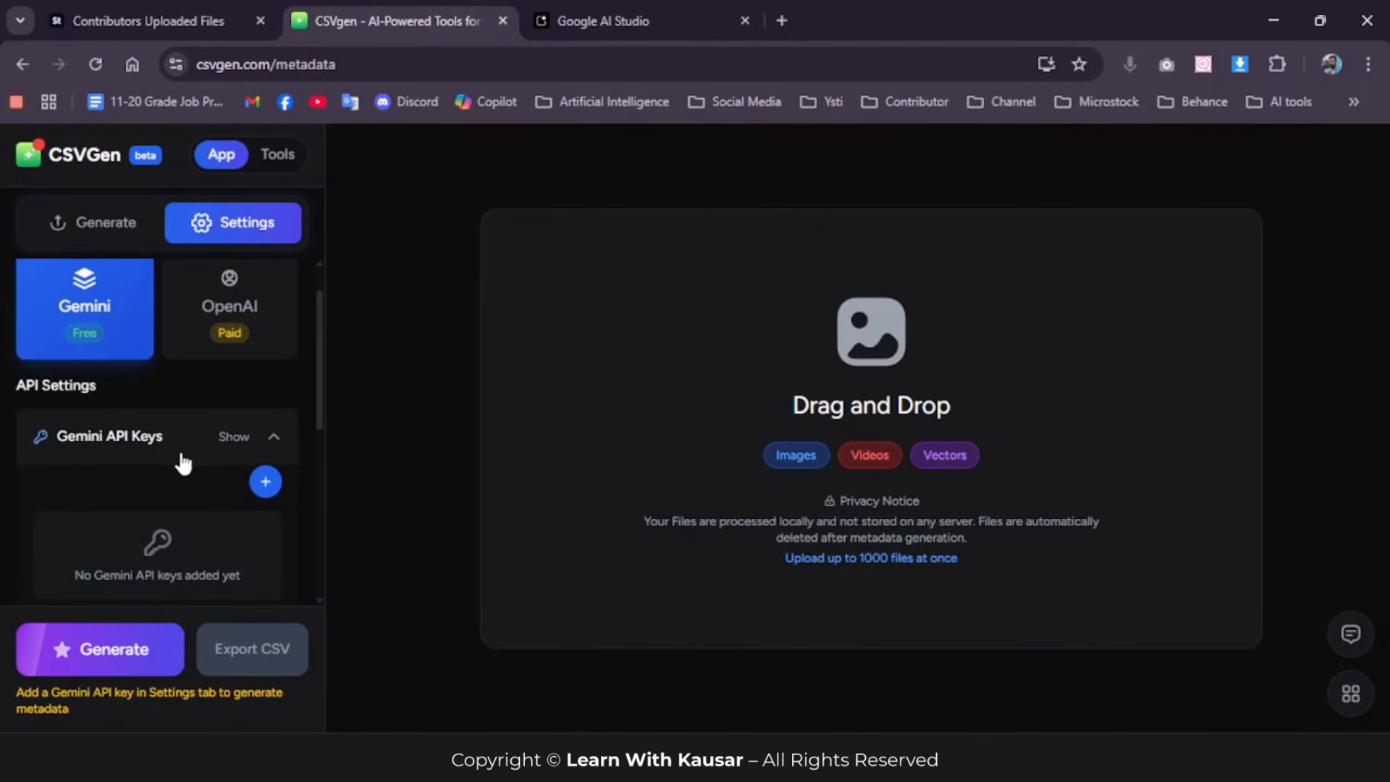
scroll(246, 458, down, 2)
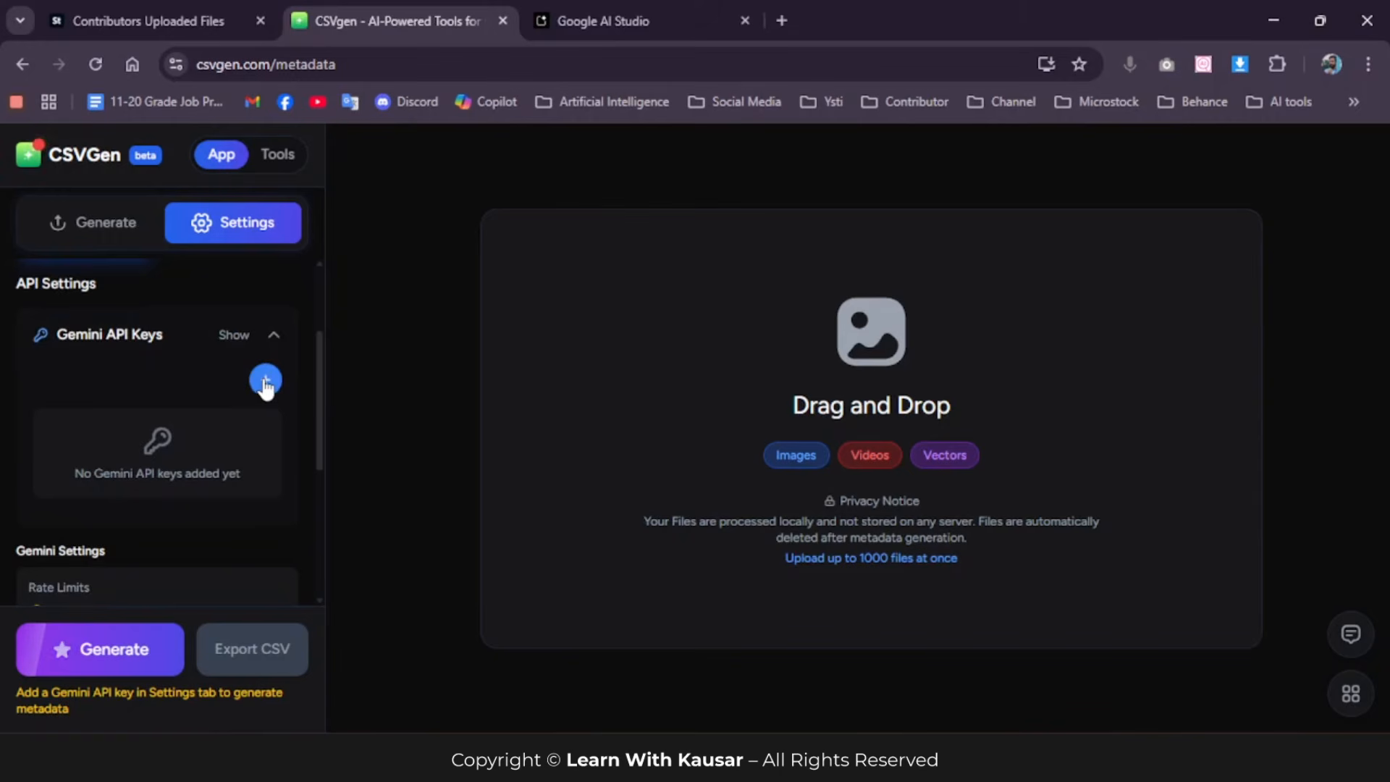
click(266, 381)
scroll(258, 403, down, 4)
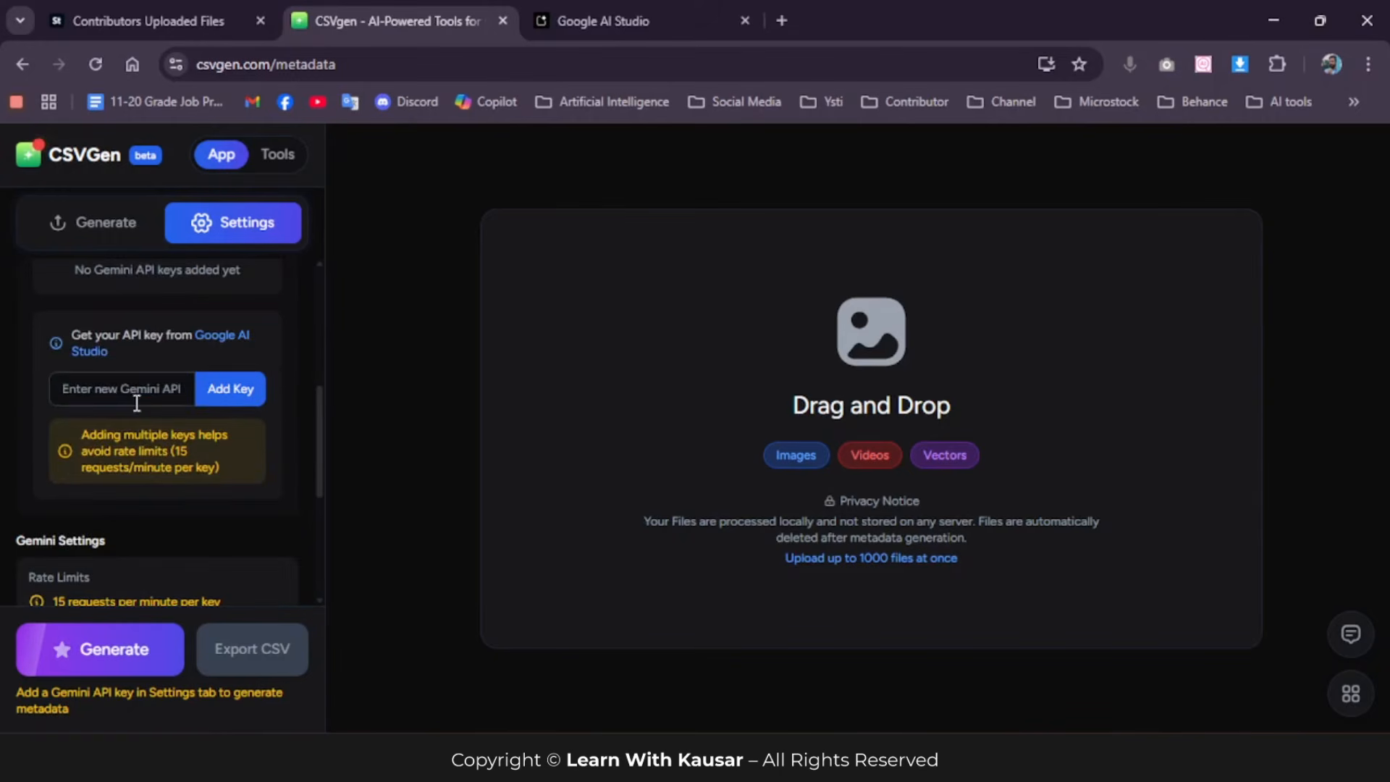
click(117, 391)
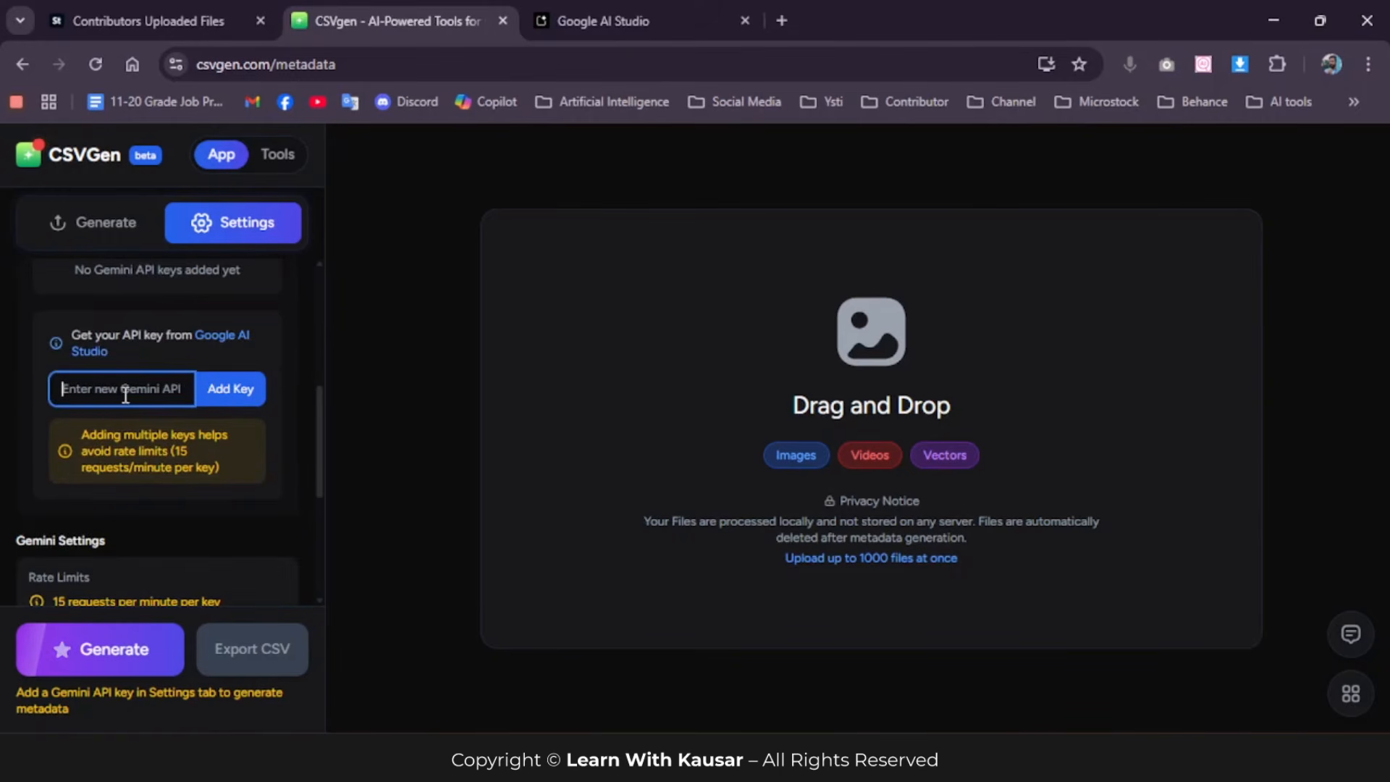
key(ctrl+v)
click(230, 391)
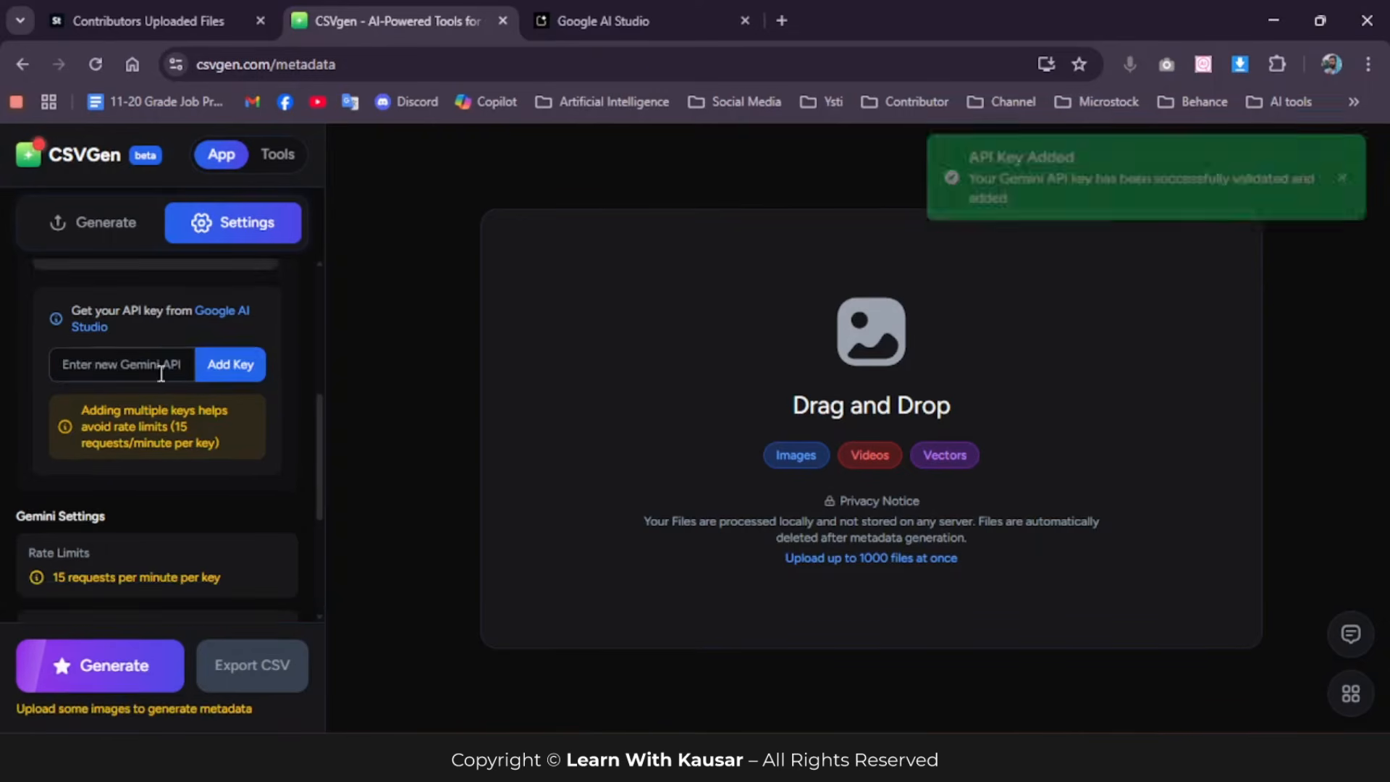
scroll(213, 376, up, 3)
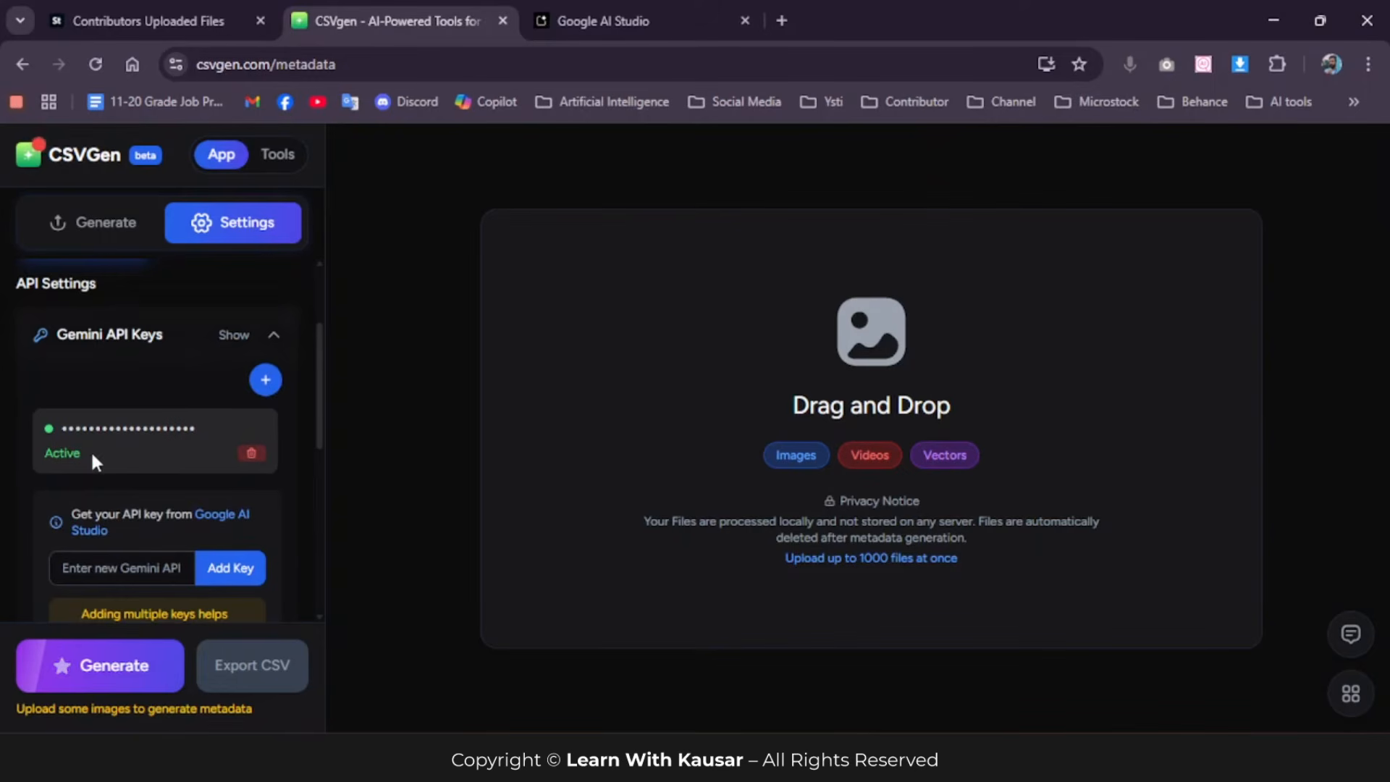
scroll(87, 333, up, 2)
Step: Return to the generation options and examine the export platforms and the title style and customization settings
click(105, 225)
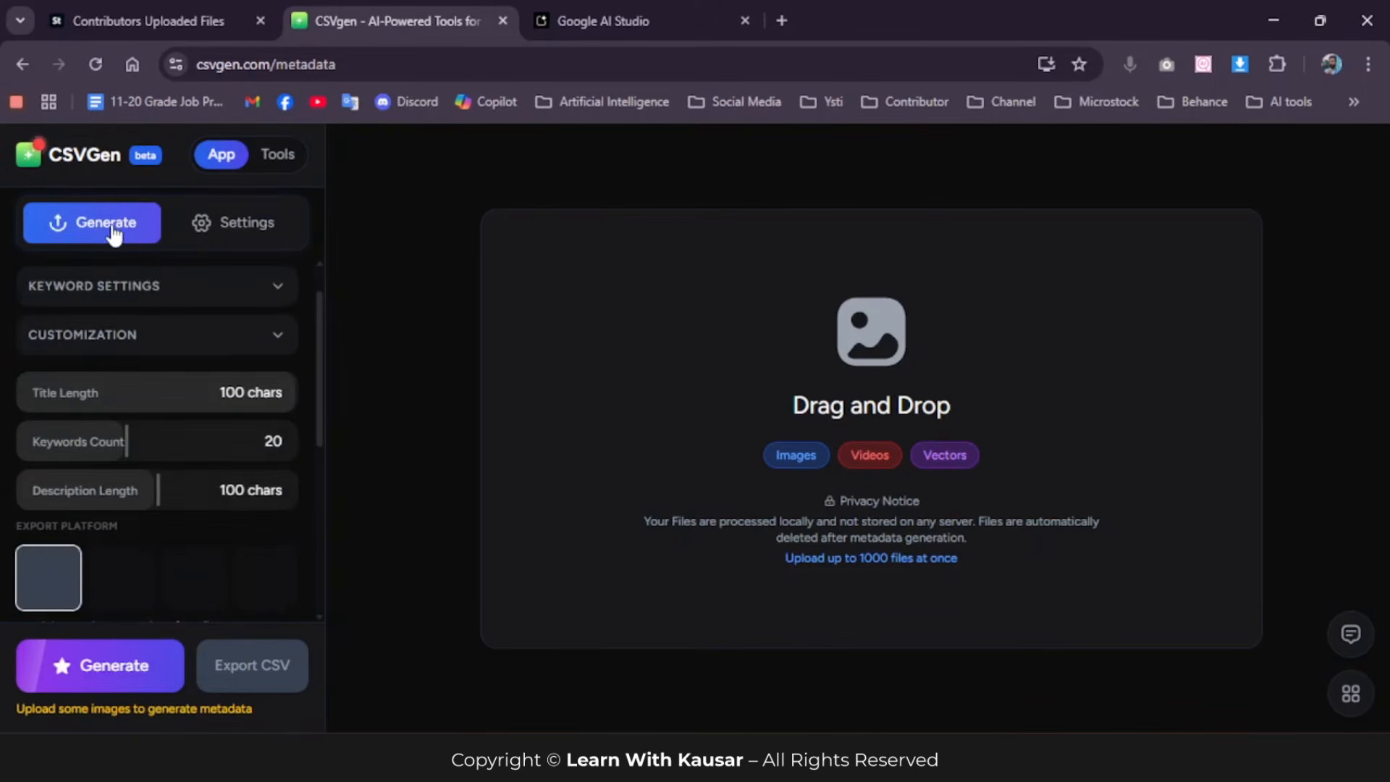
scroll(181, 383, up, 1)
scroll(174, 402, down, 2)
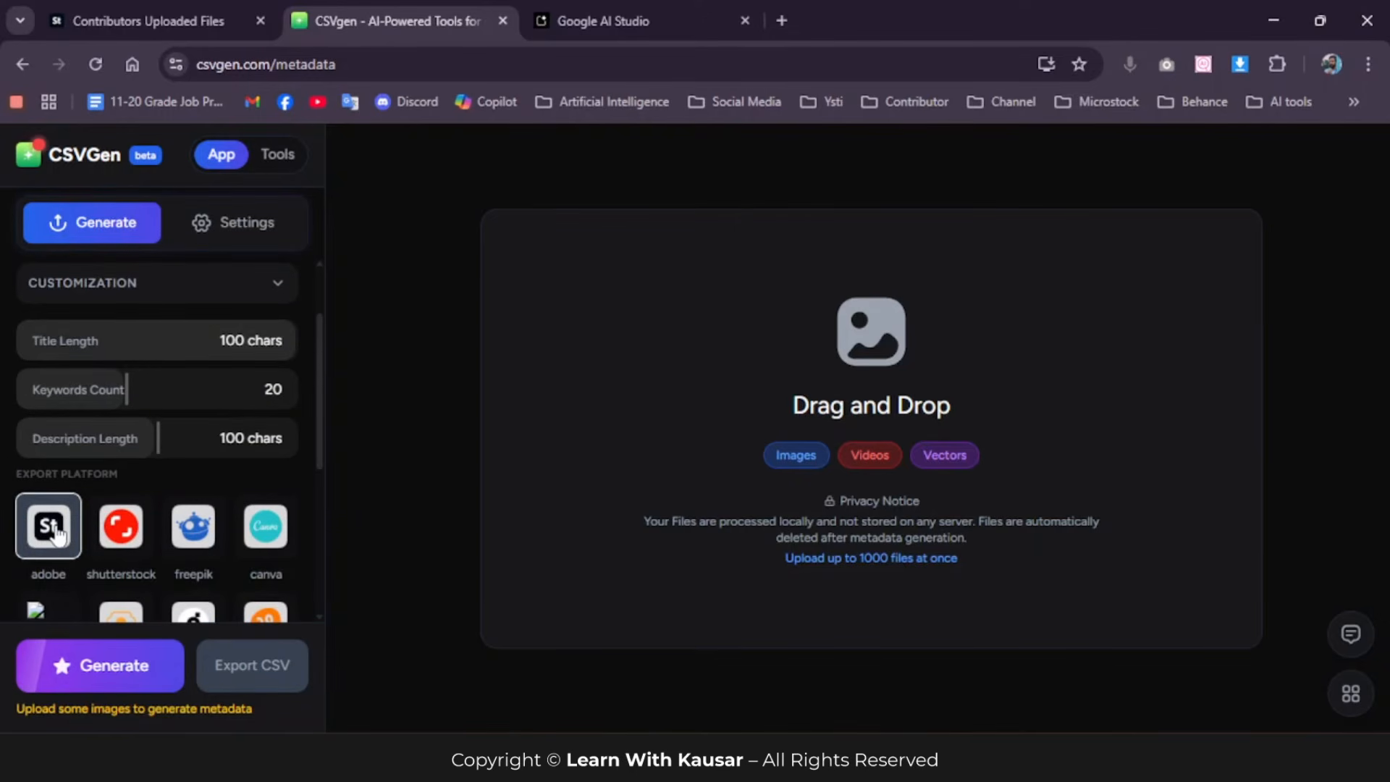
scroll(118, 415, up, 2)
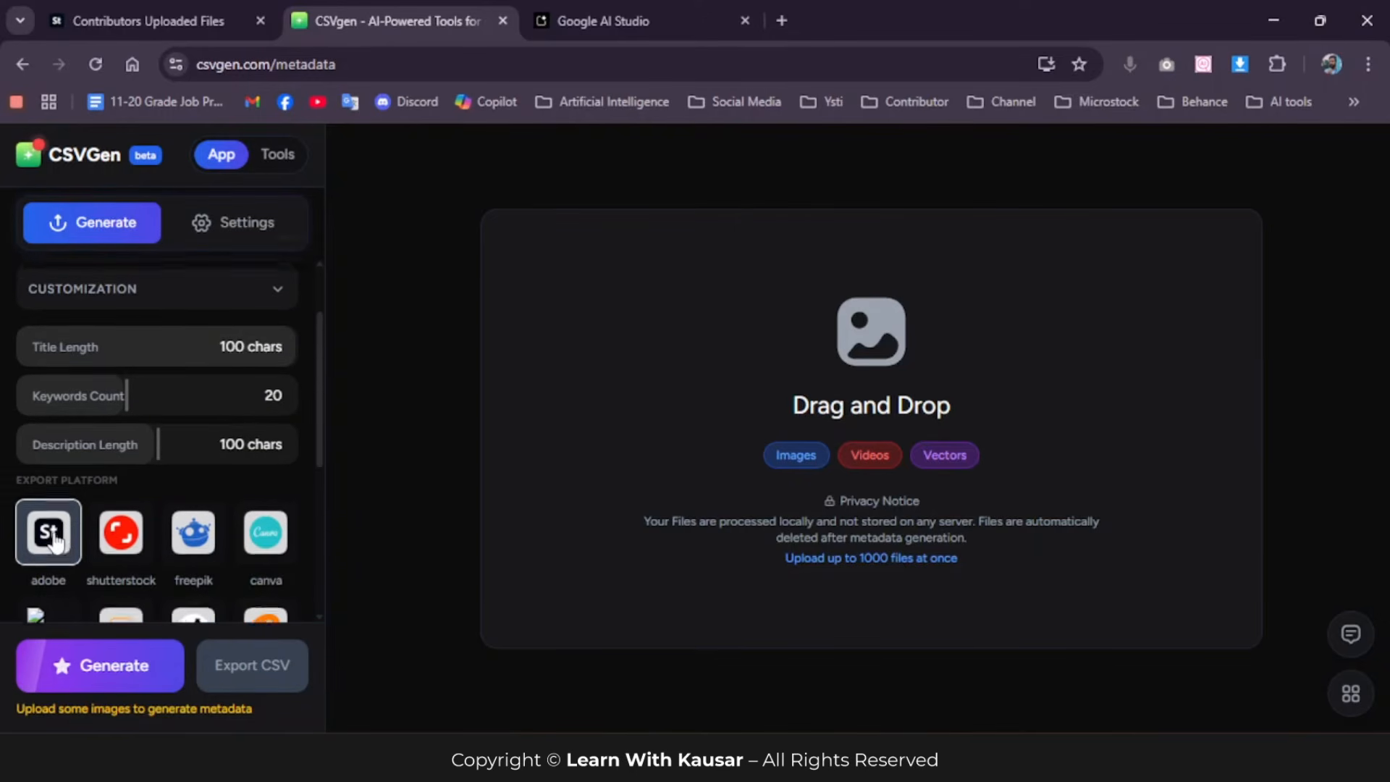
click(135, 285)
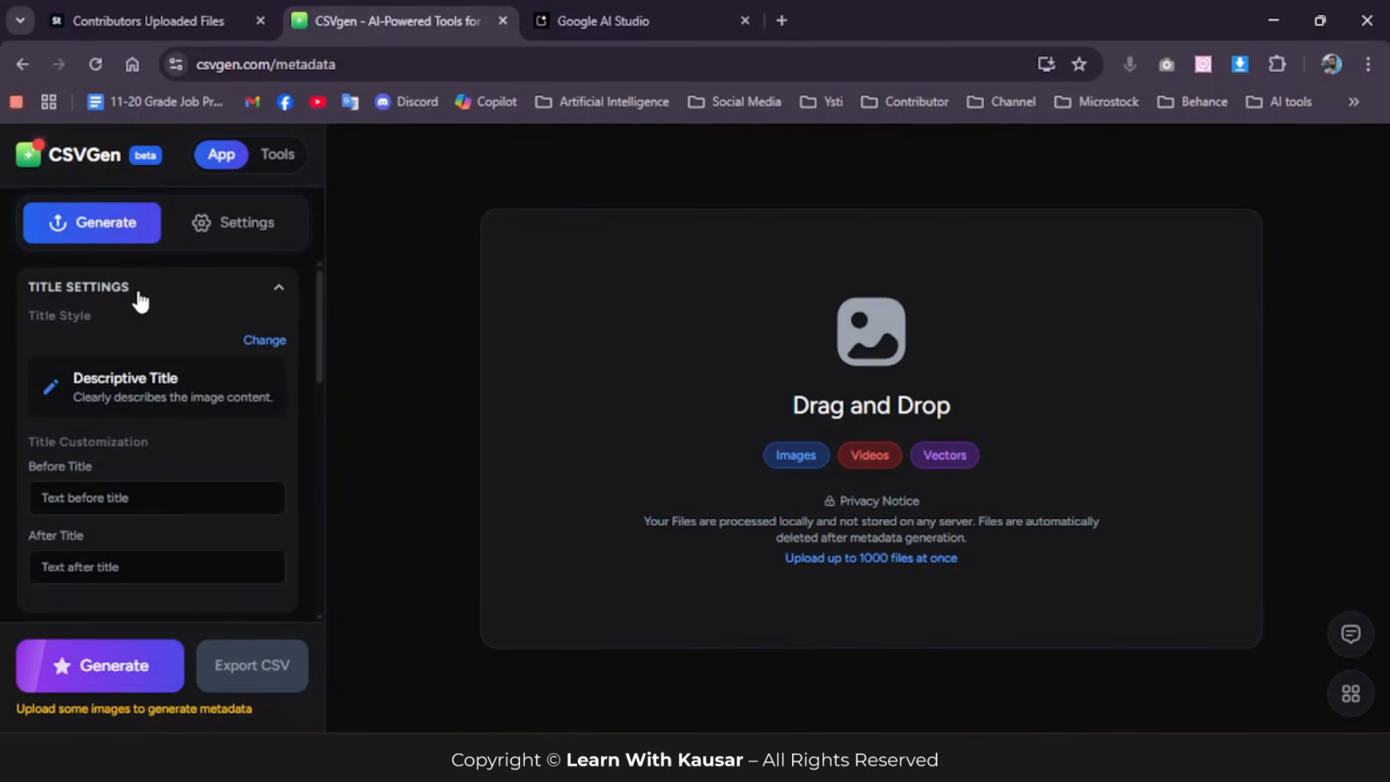
scroll(159, 304, down, 4)
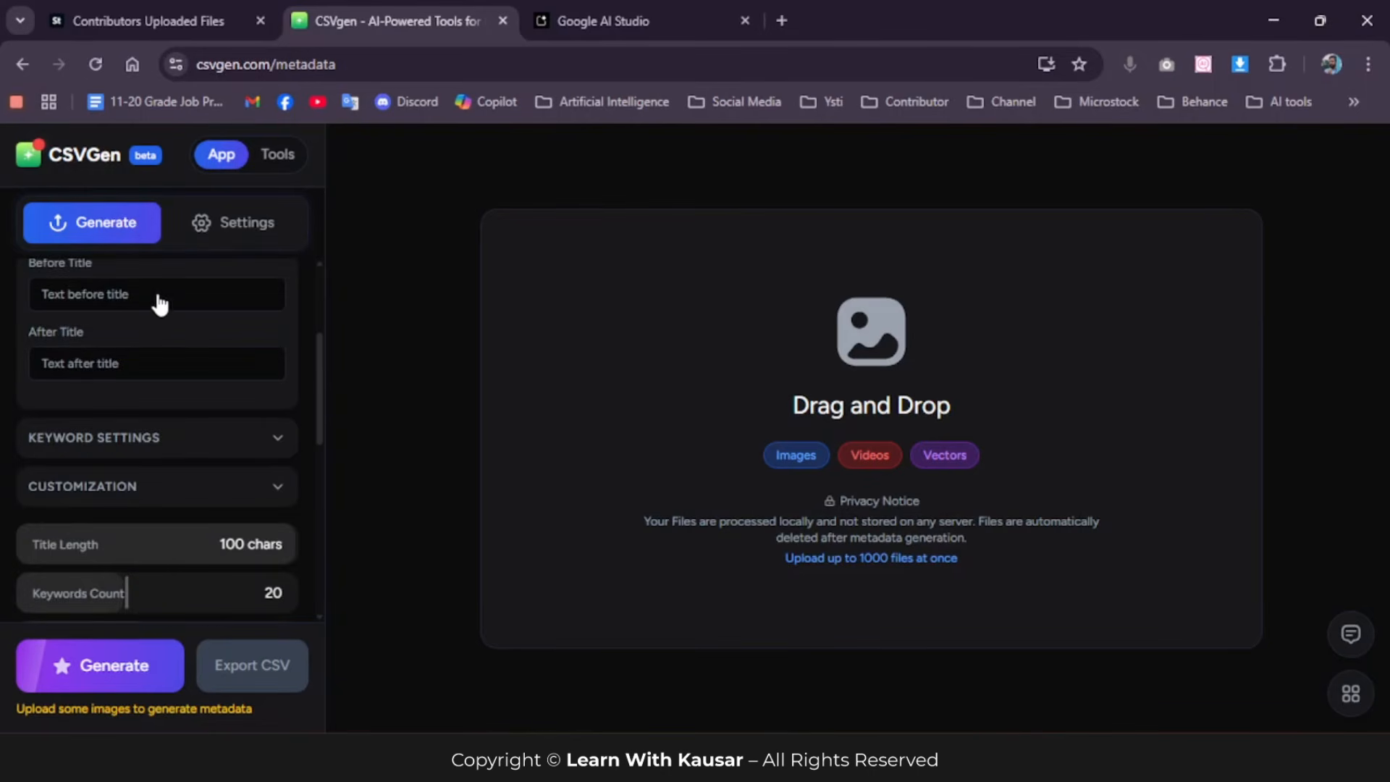
scroll(174, 350, up, 4)
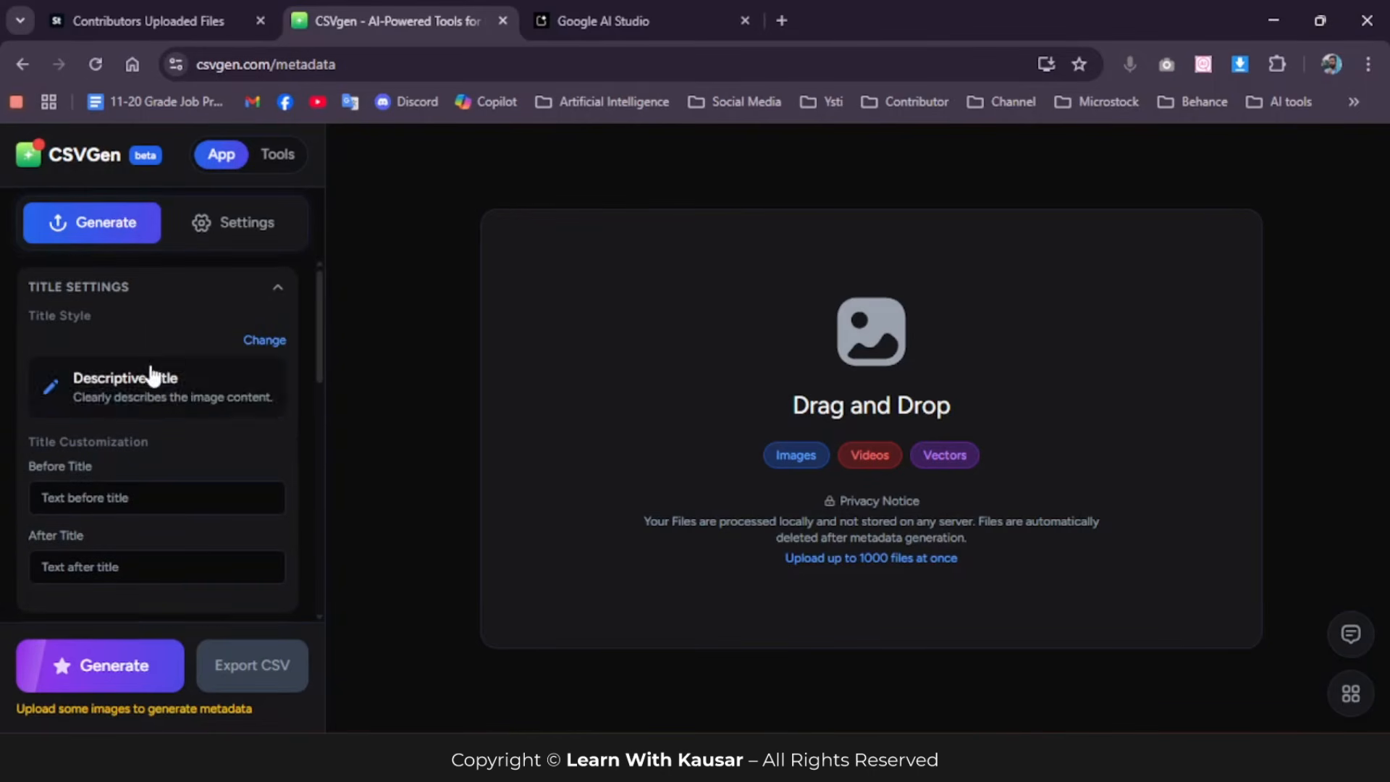
click(193, 302)
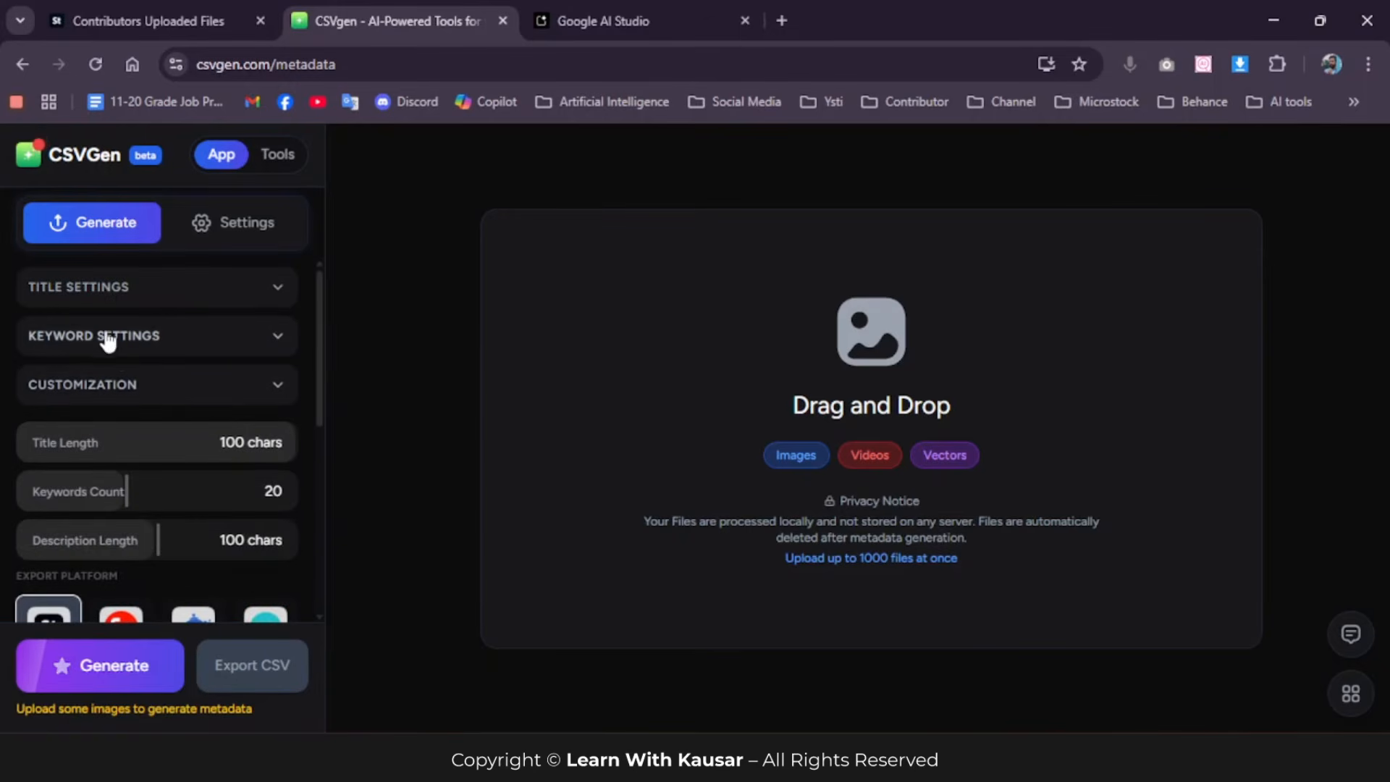
Step: Set the title length to about 29 characters, the keywords count to 49 and the description length to 1 character
scroll(112, 354, down, 2)
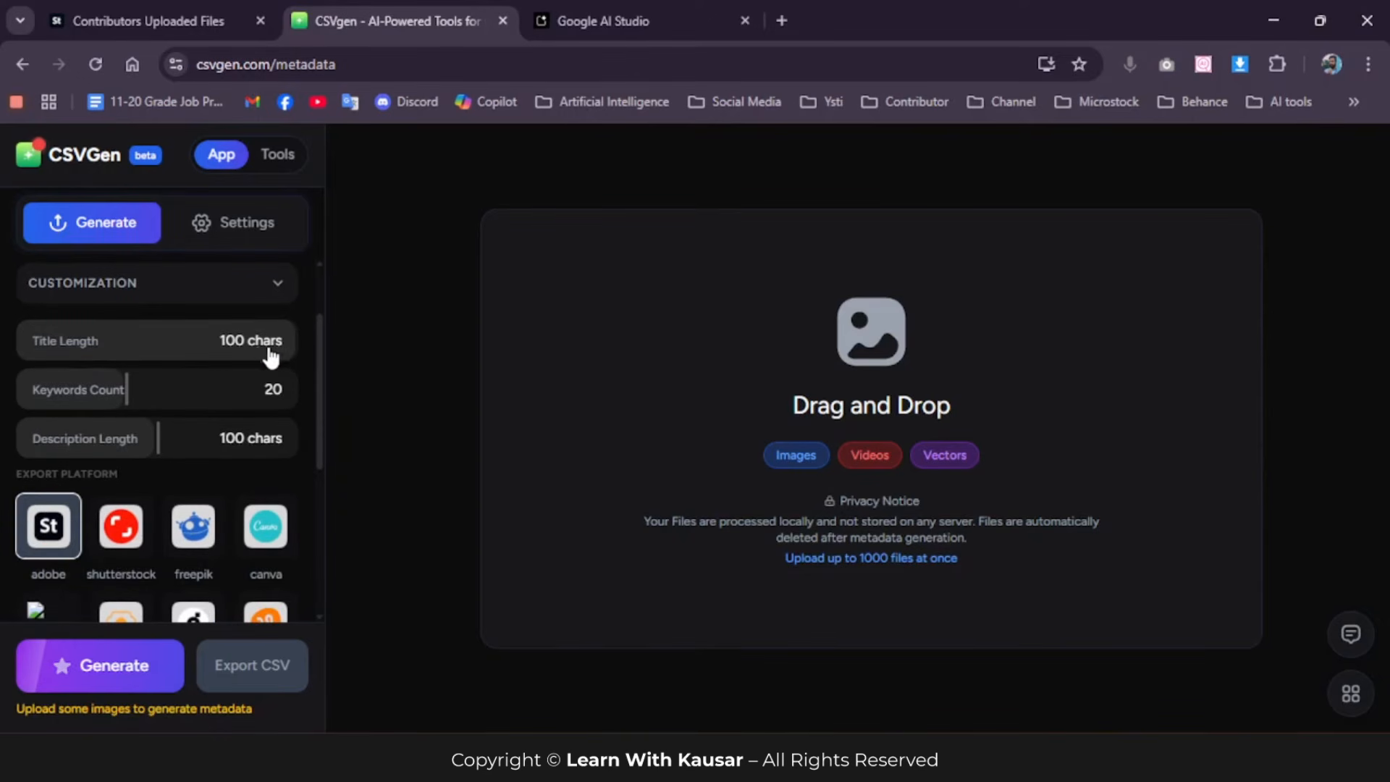
drag(245, 341, 94, 343)
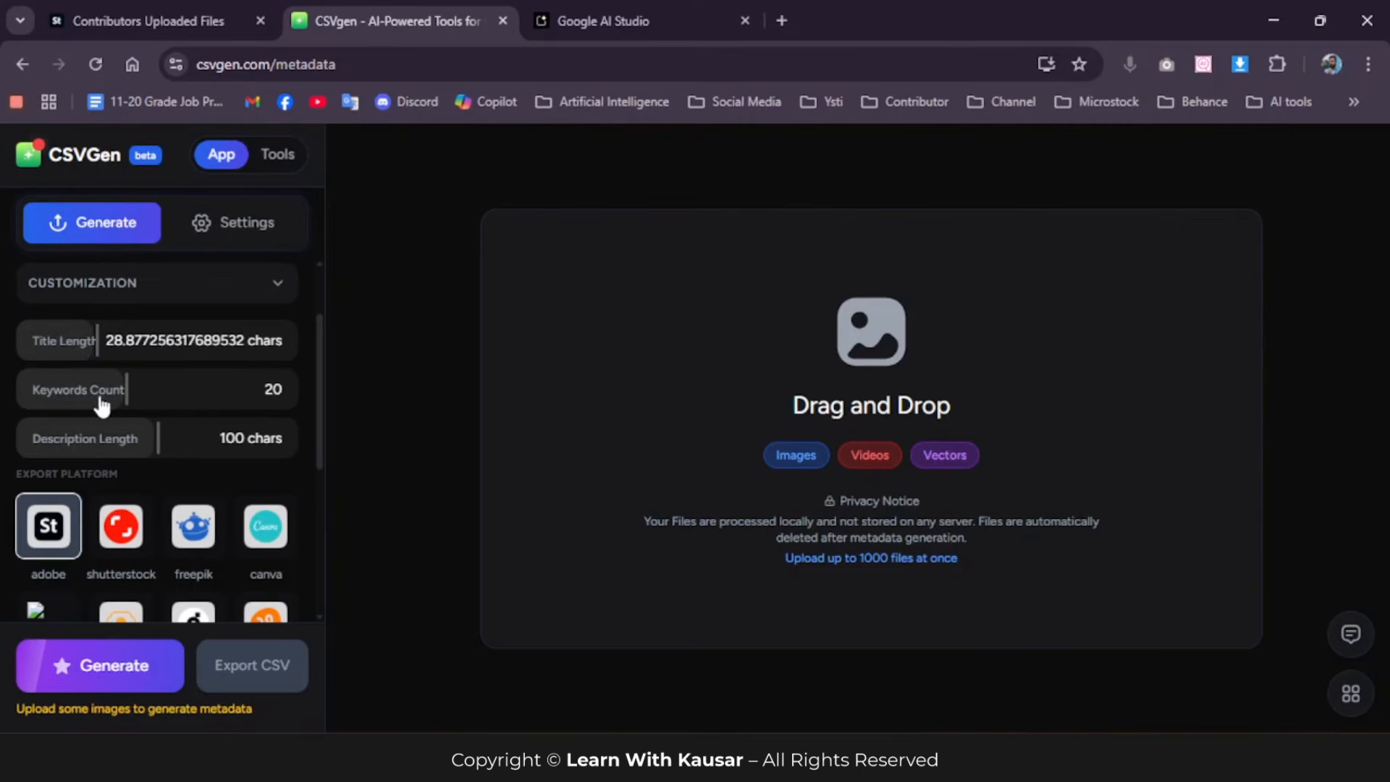
drag(124, 391, 294, 410)
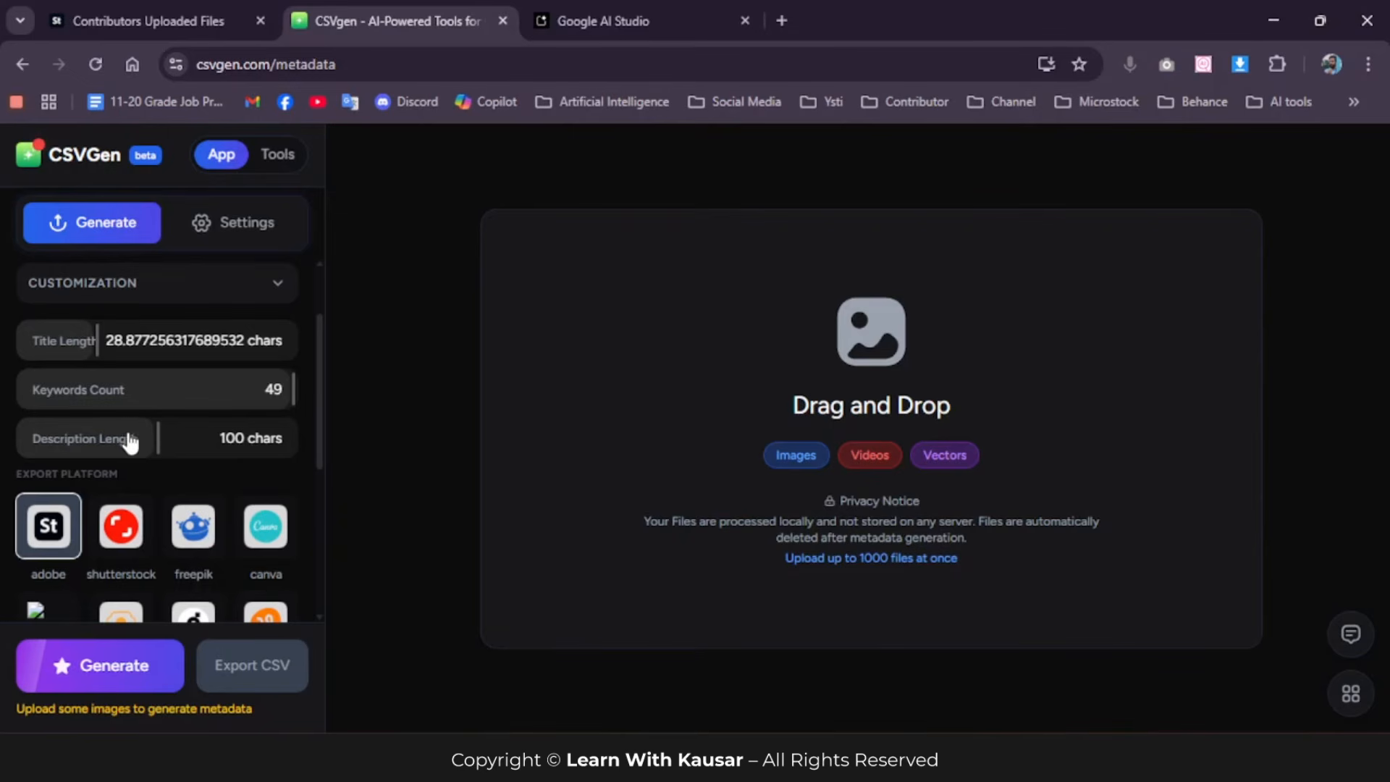
drag(155, 436, 4, 438)
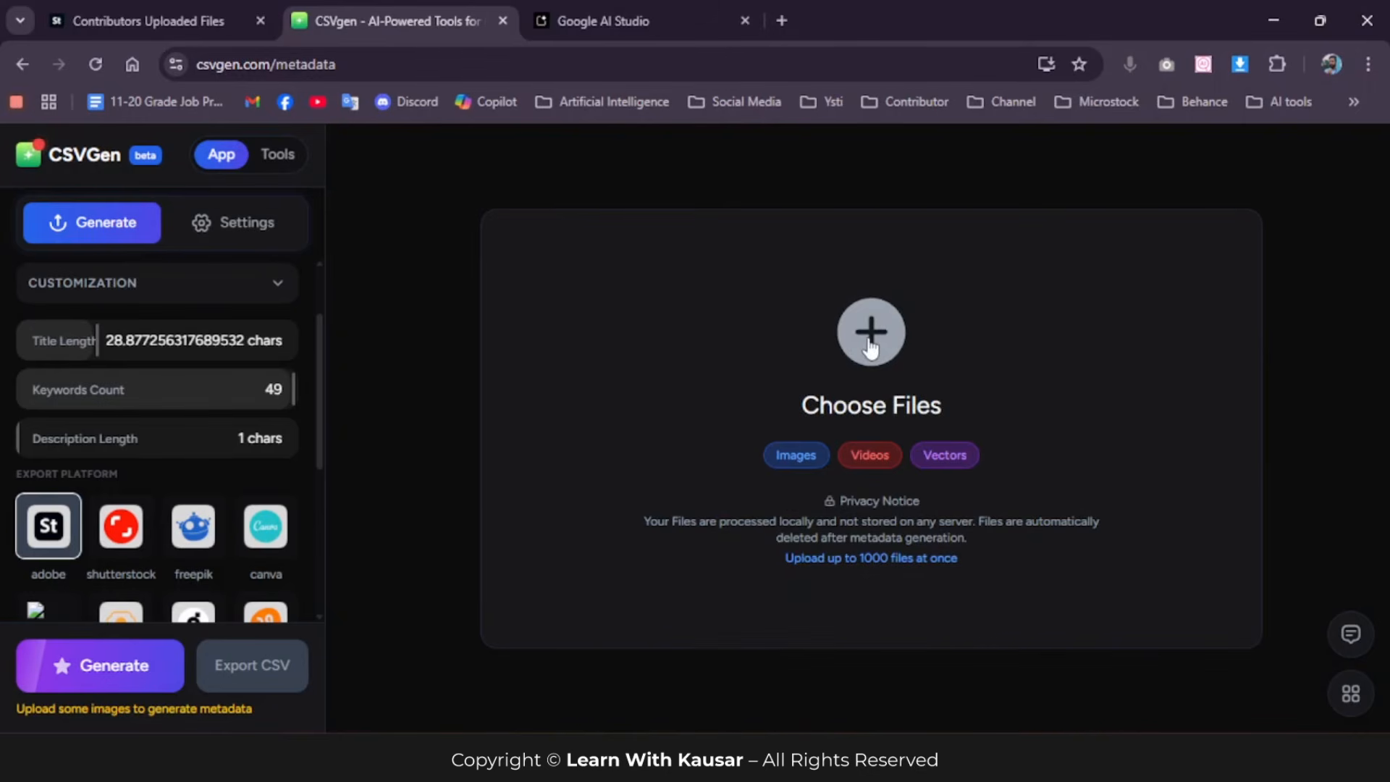
Step: Add all five upscaled images from the upscayl_png_upscayl-lite-4x_4x folder inside the desktop's New Image folder
click(871, 341)
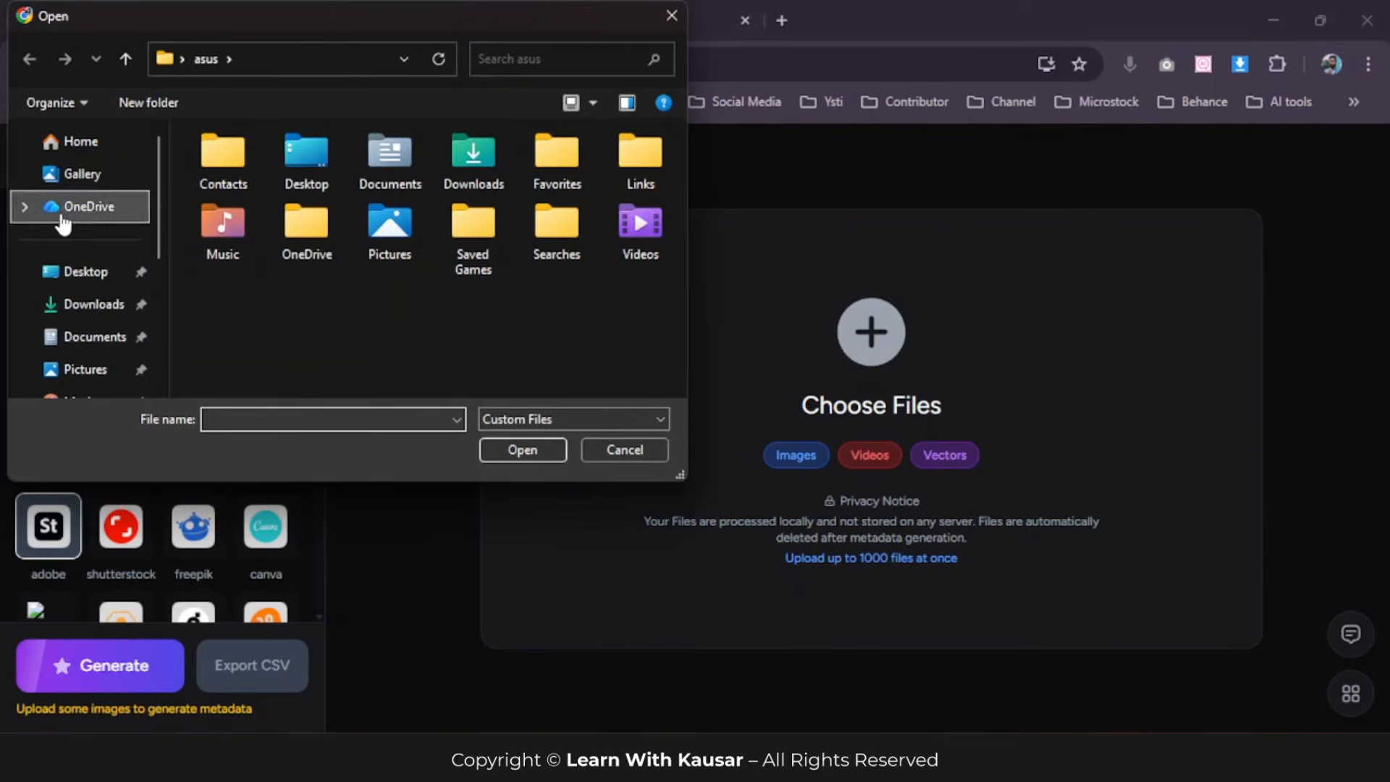
click(96, 282)
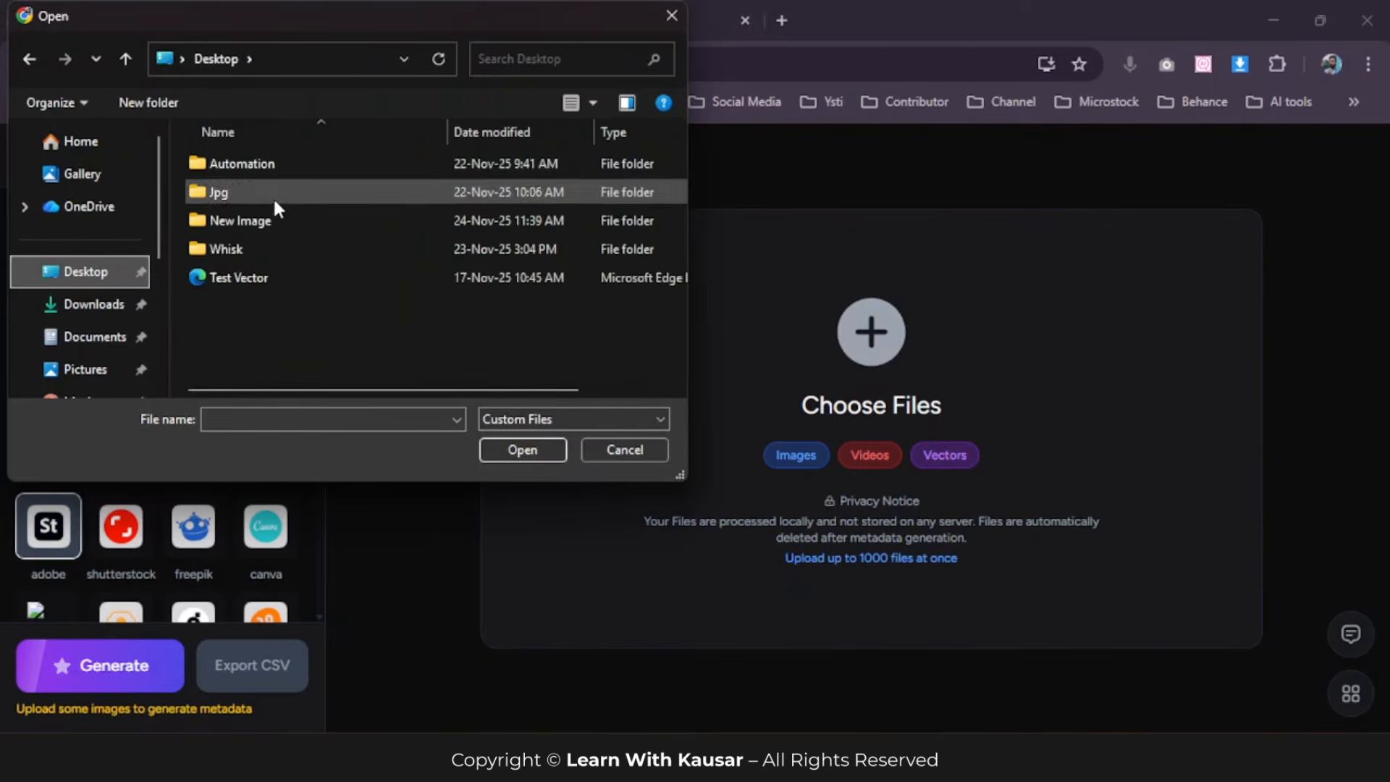
double_click(268, 217)
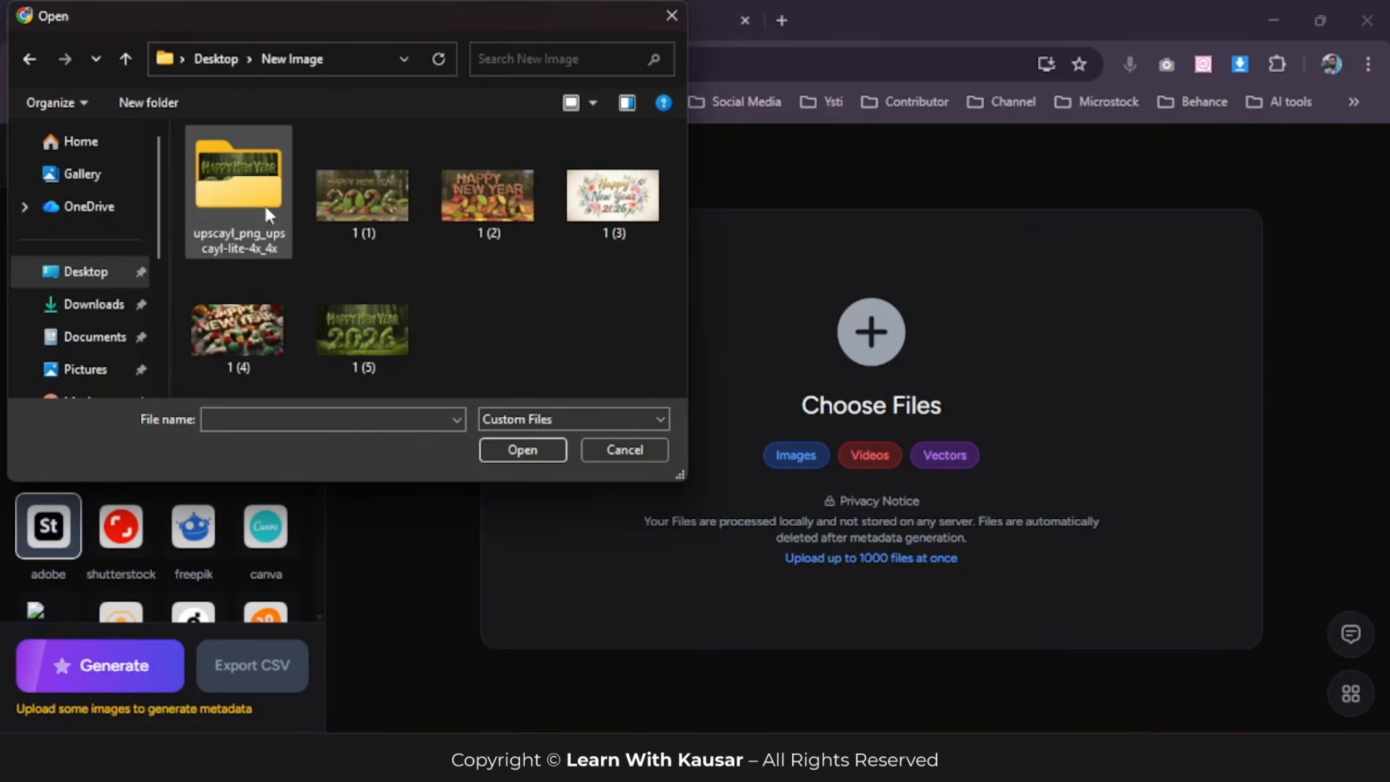
double_click(236, 184)
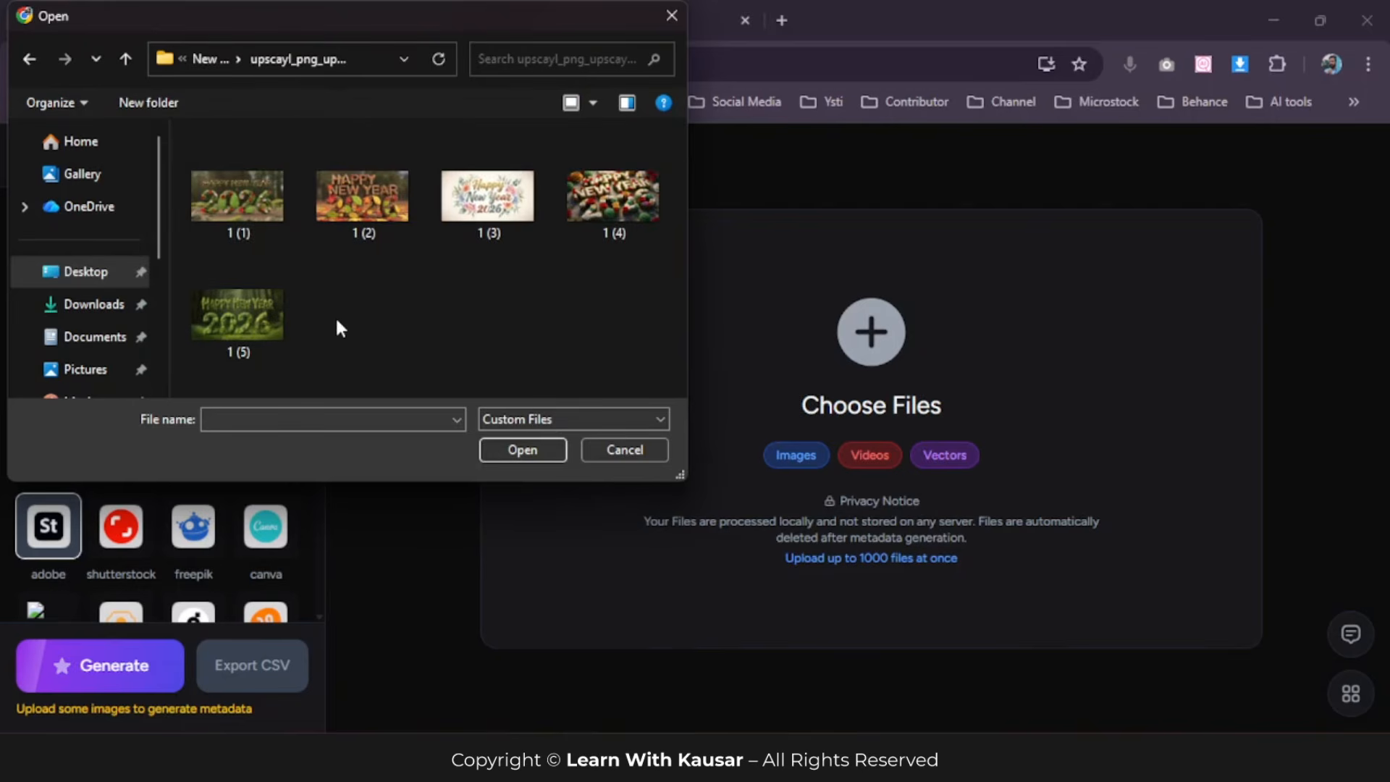
key(ctrl+a)
click(509, 449)
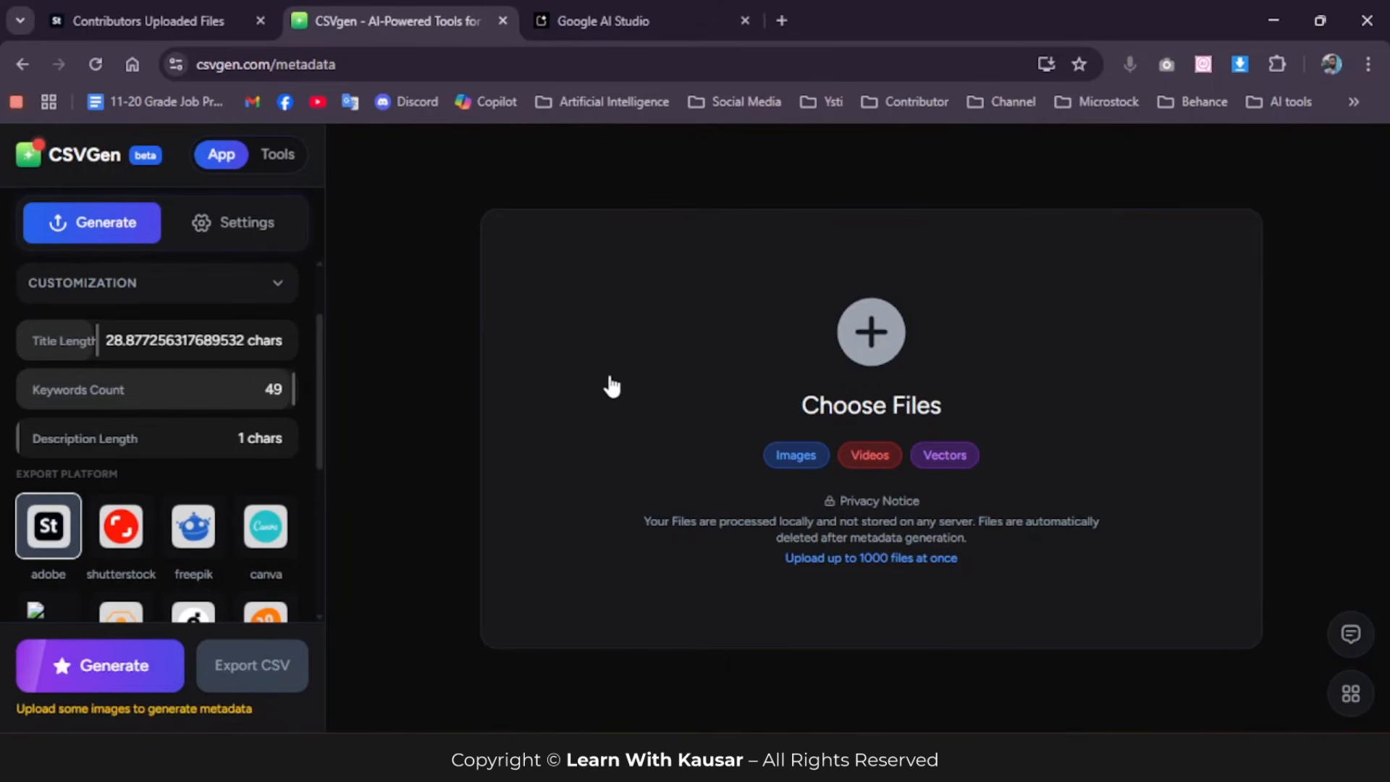
click(869, 347)
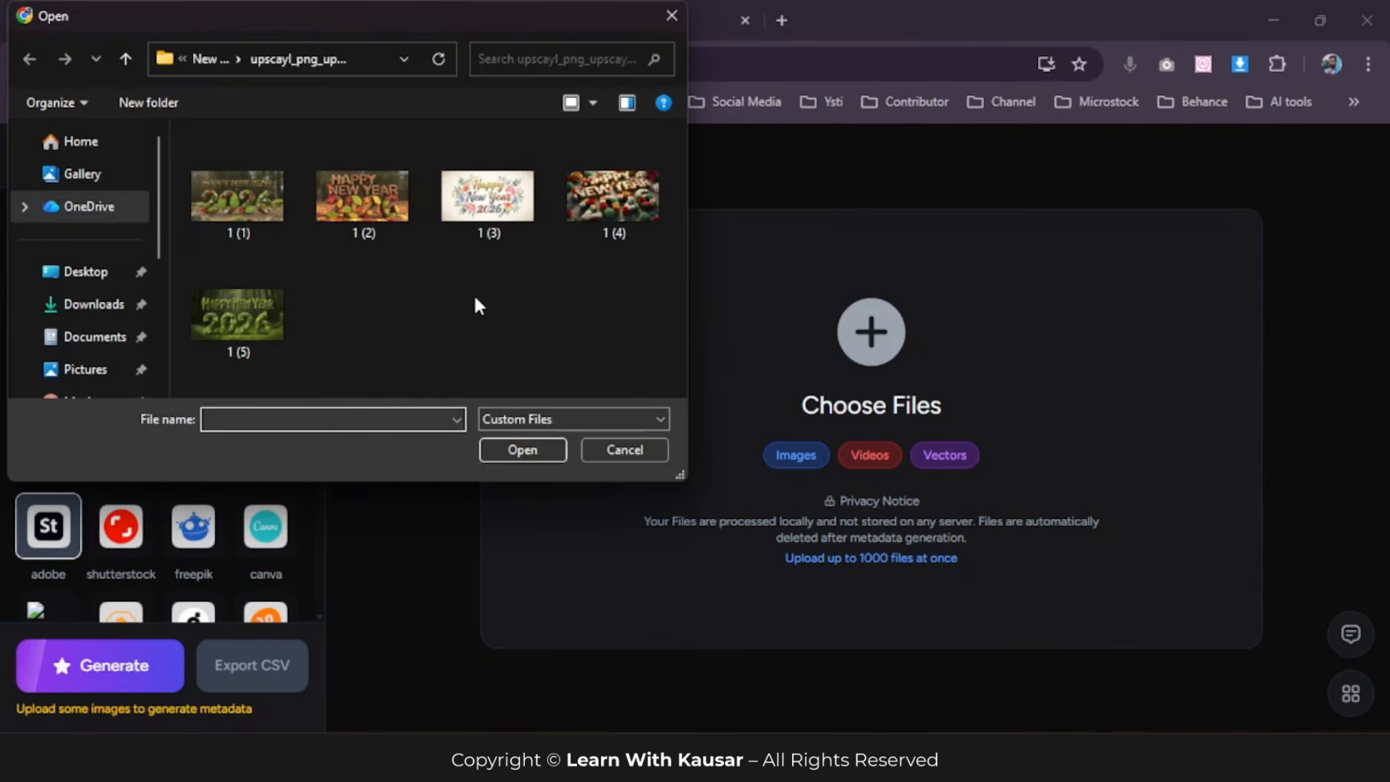
key(ctrl+a)
key(Return)
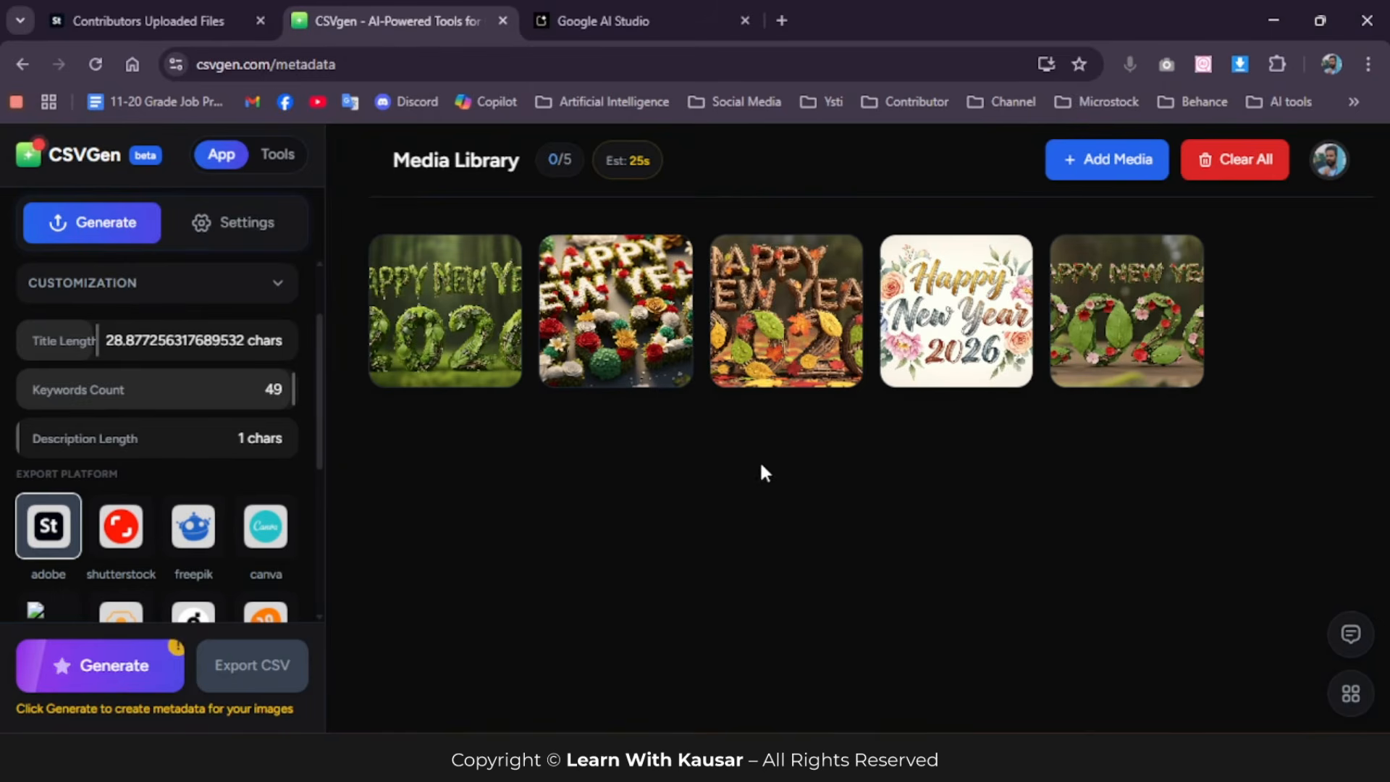
Step: Generate metadata for all the added images and export it as a CSV file for Adobe
mouse_move(492, 318)
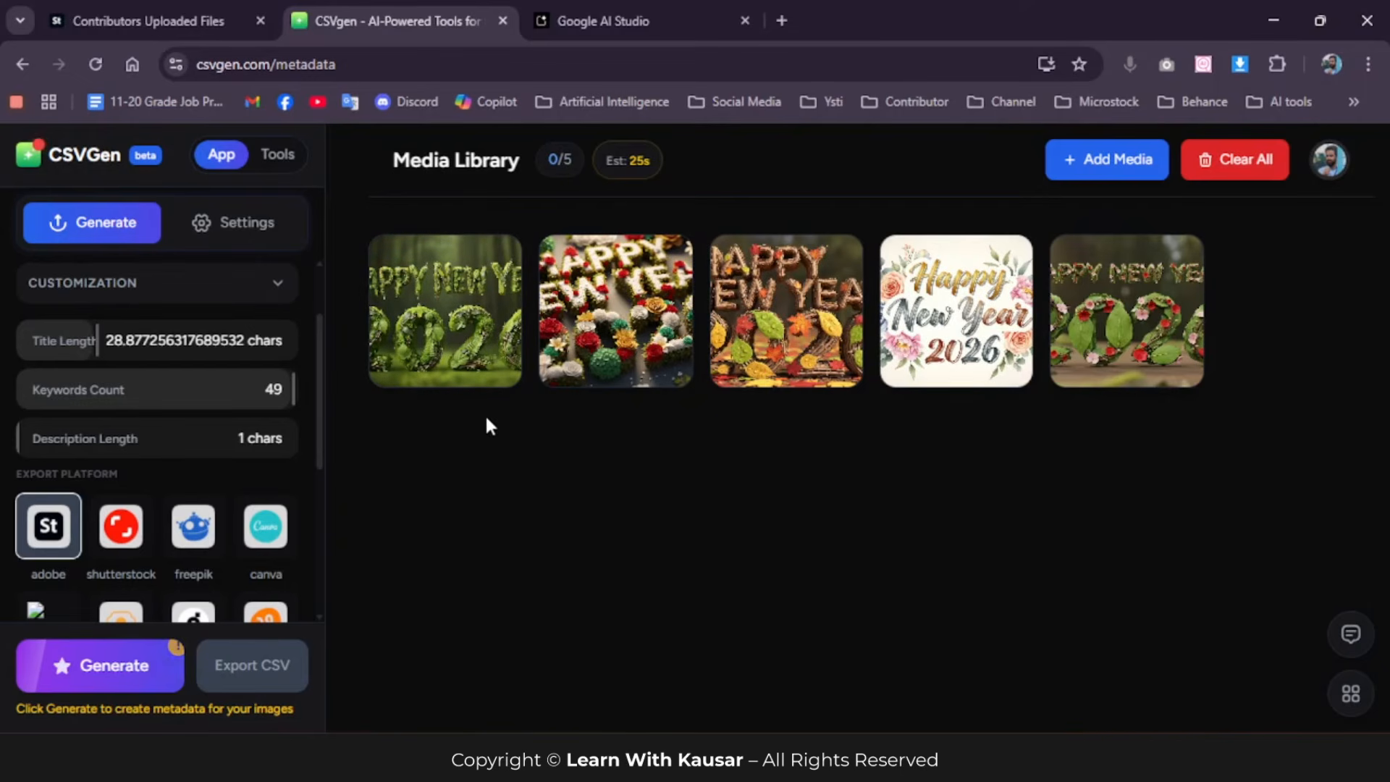
click(87, 669)
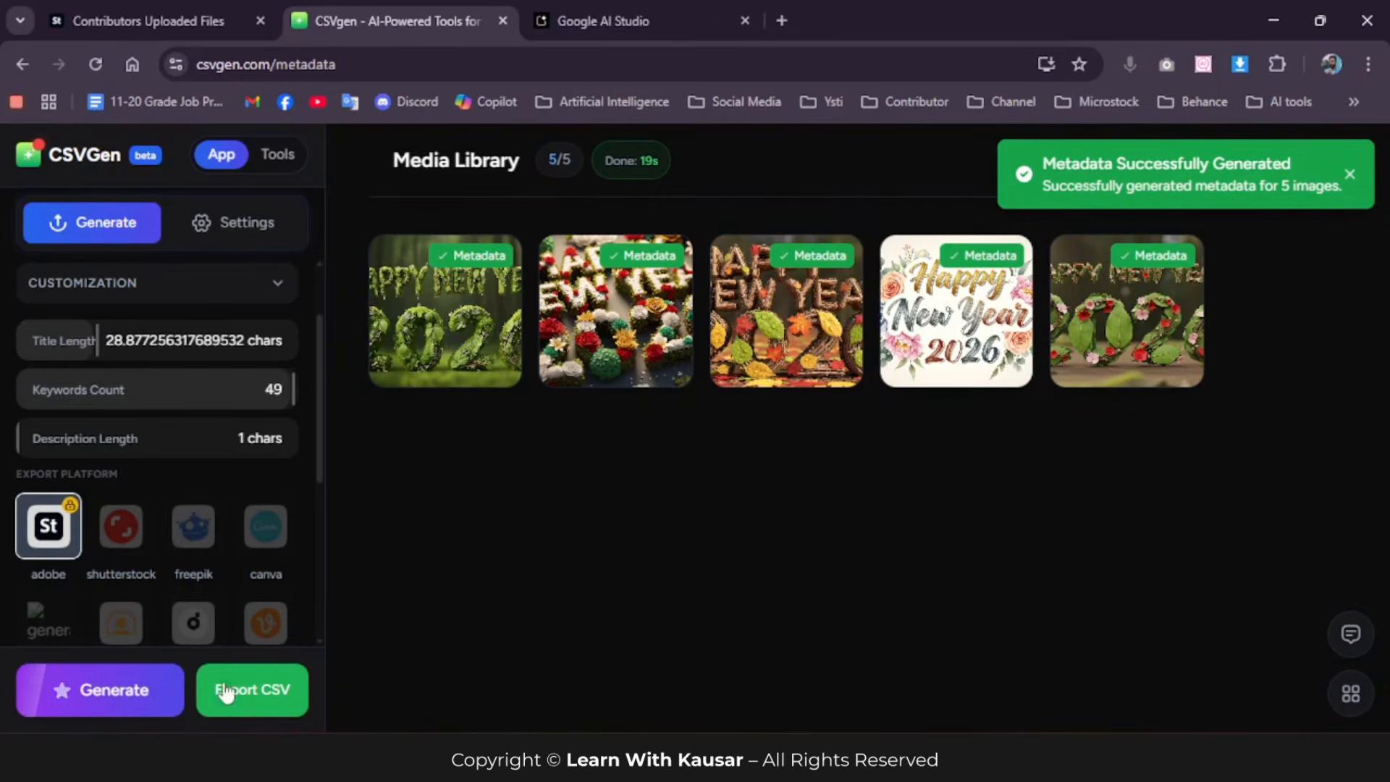
click(268, 692)
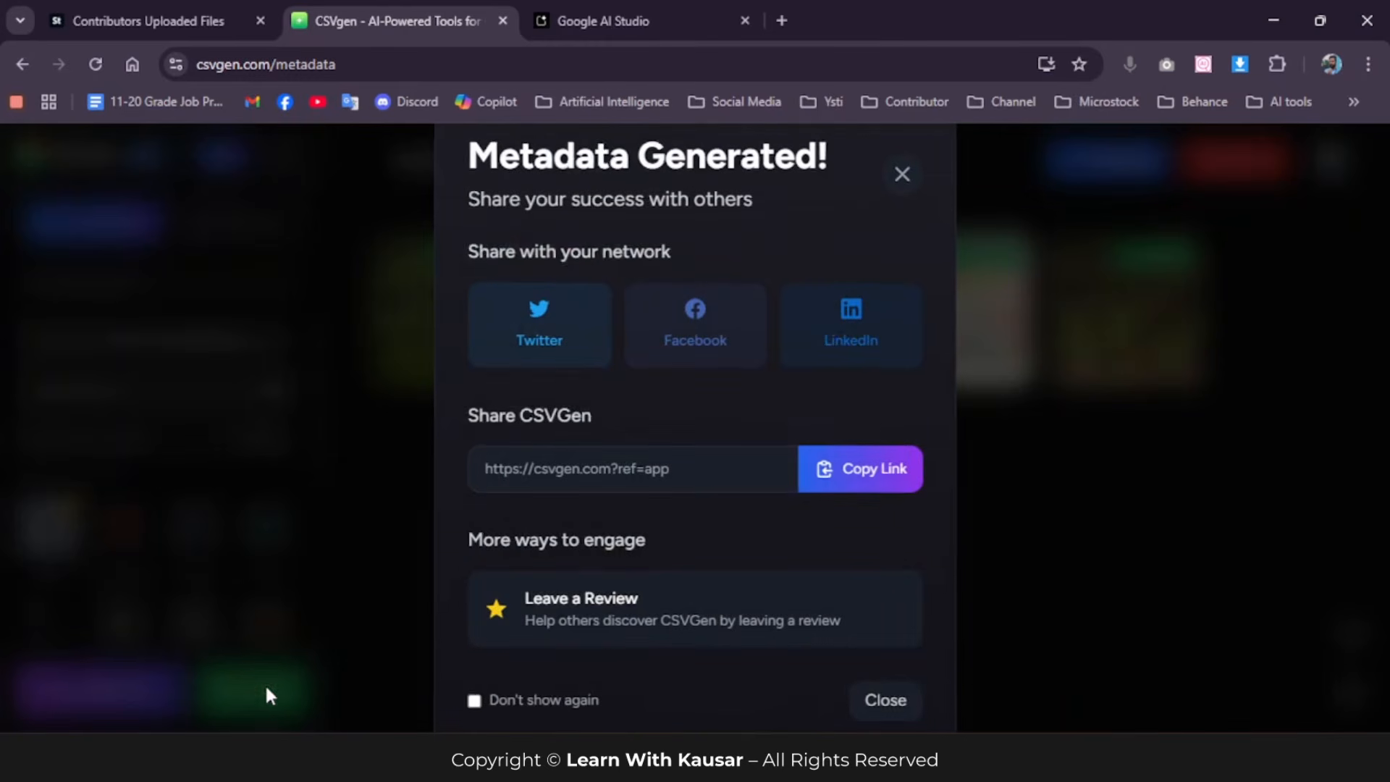
click(901, 176)
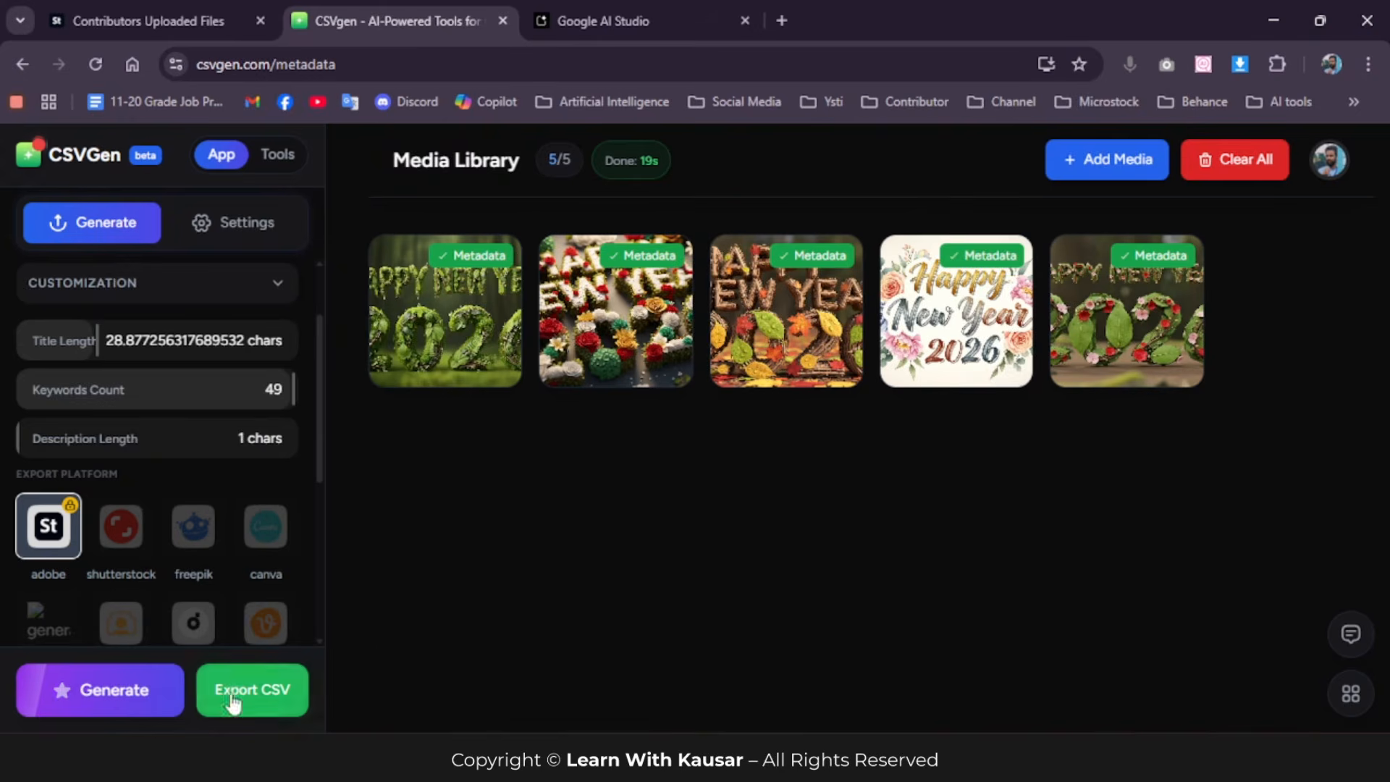
click(257, 699)
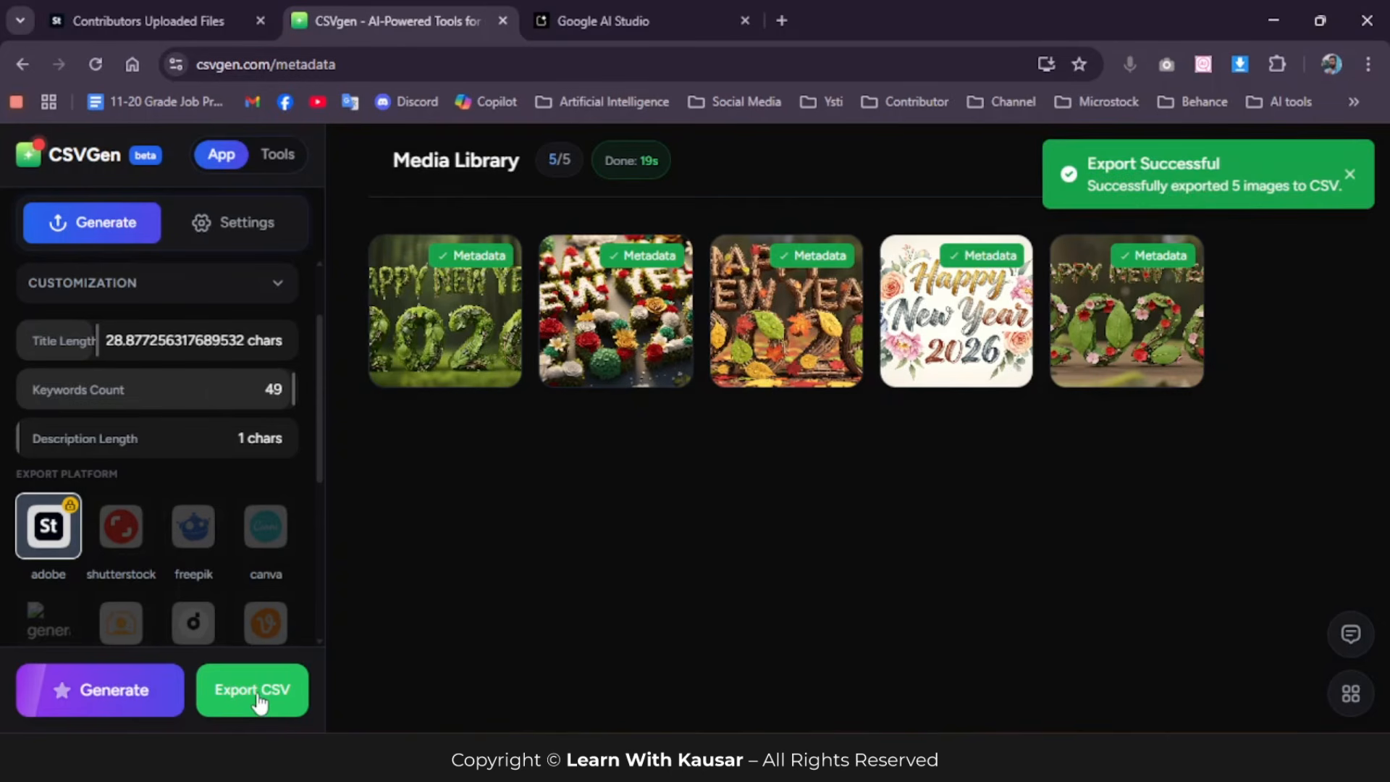
click(1295, 65)
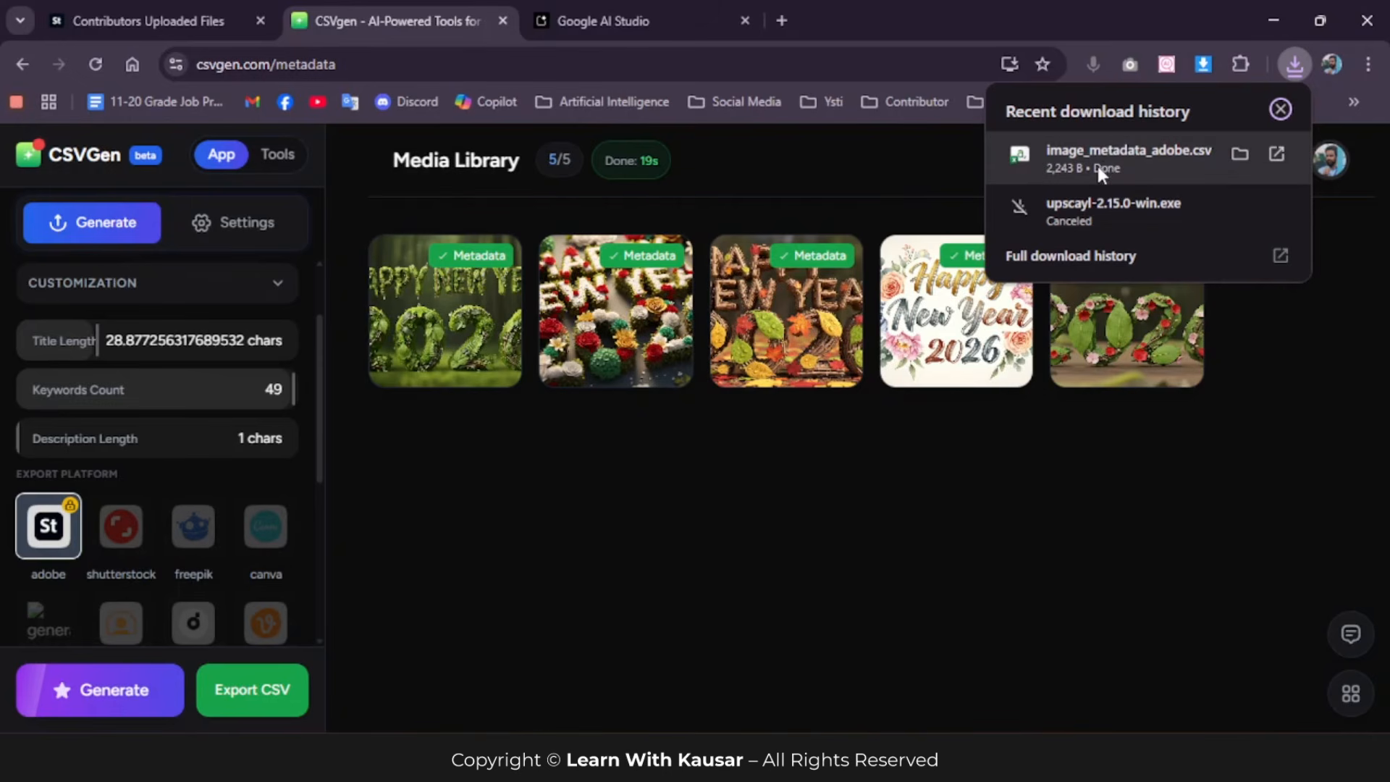
Step: Switch to the Adobe Stock uploaded files page and examine the images and the selected image's title, keyword and category fields
click(139, 19)
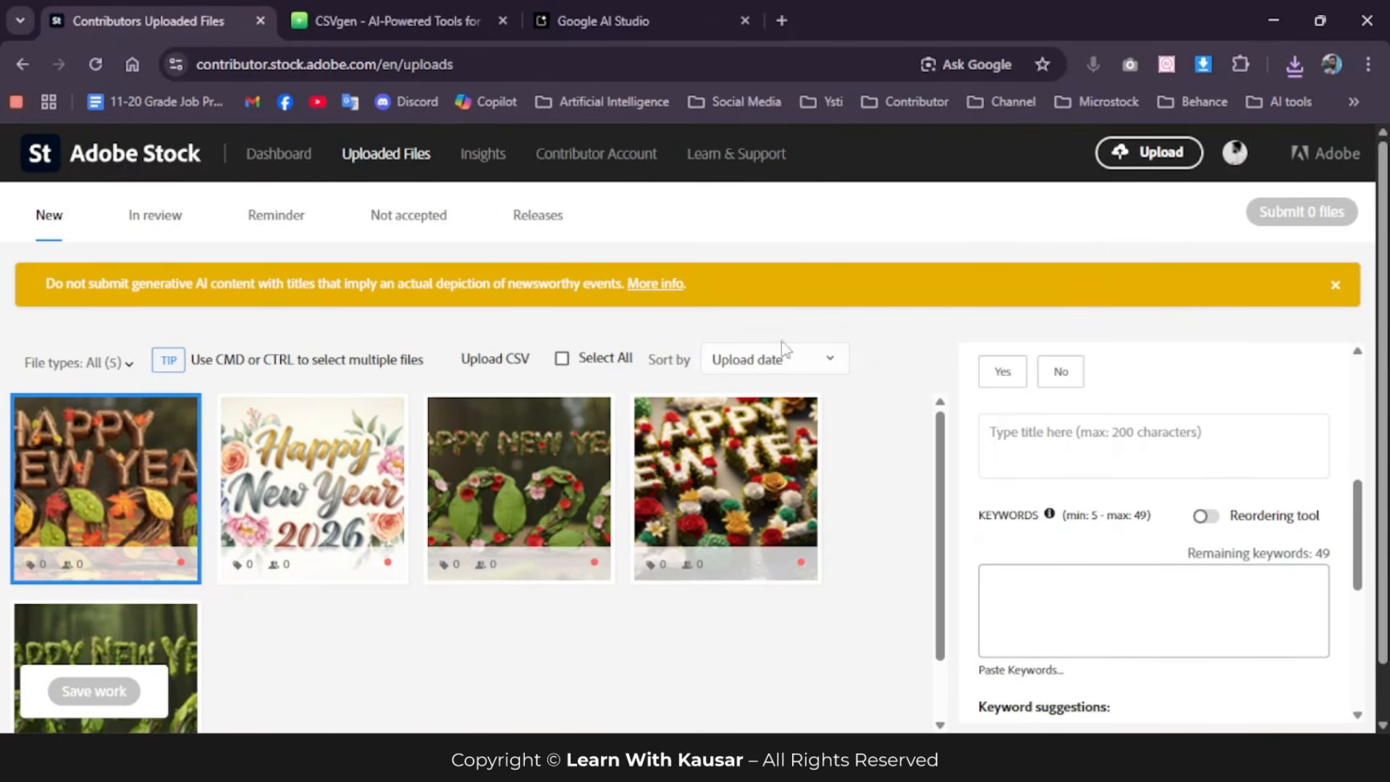
scroll(220, 550, down, 1)
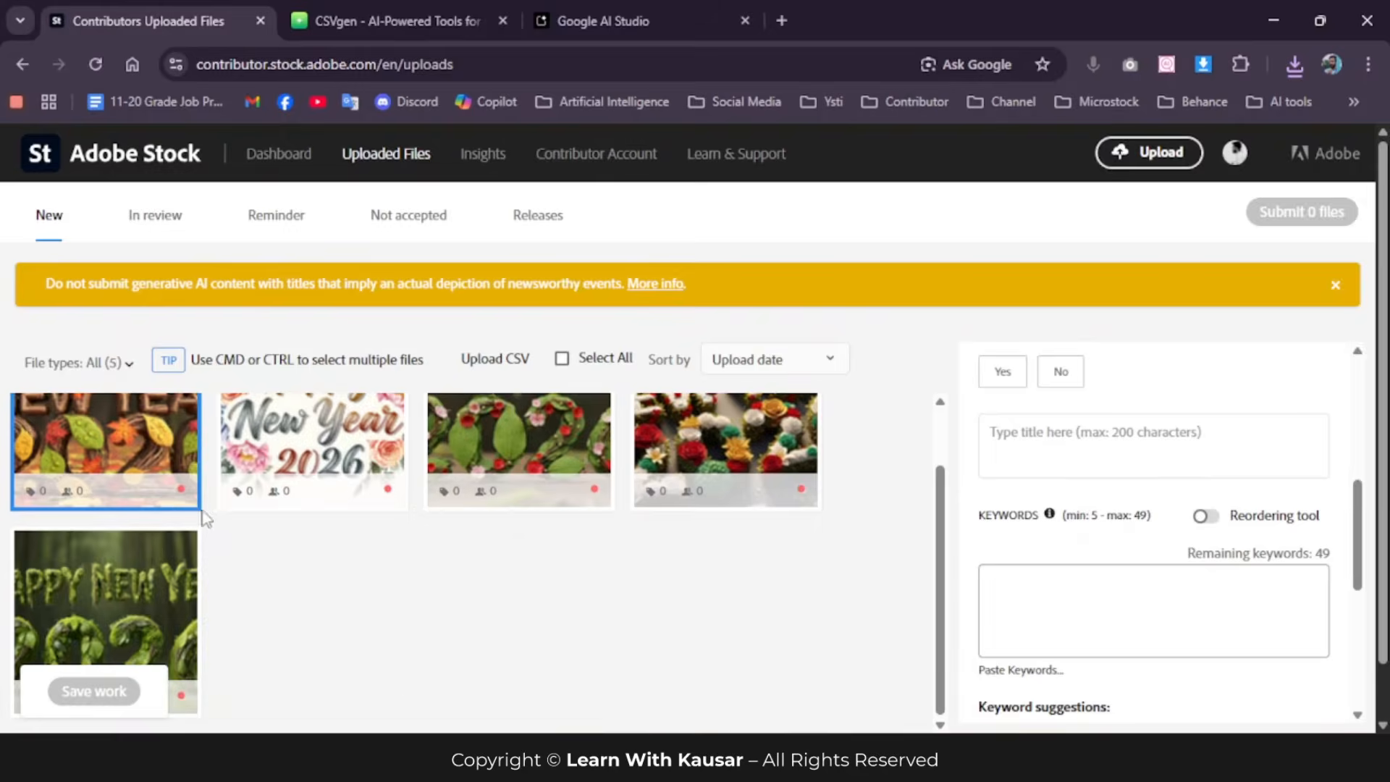
mouse_move(190, 494)
mouse_move(806, 498)
click(1083, 442)
click(1043, 592)
scroll(1122, 526, up, 5)
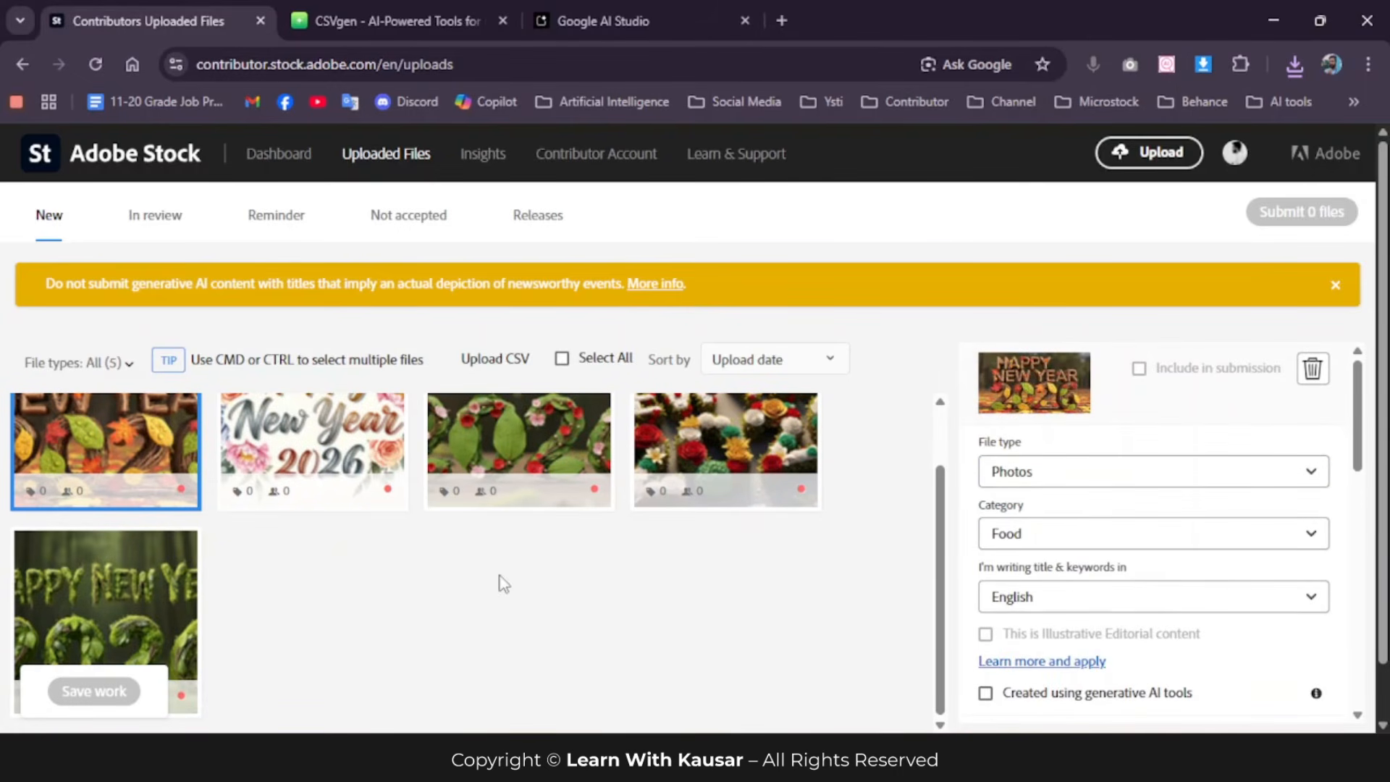
scroll(1136, 561, down, 2)
scroll(1152, 581, down, 1)
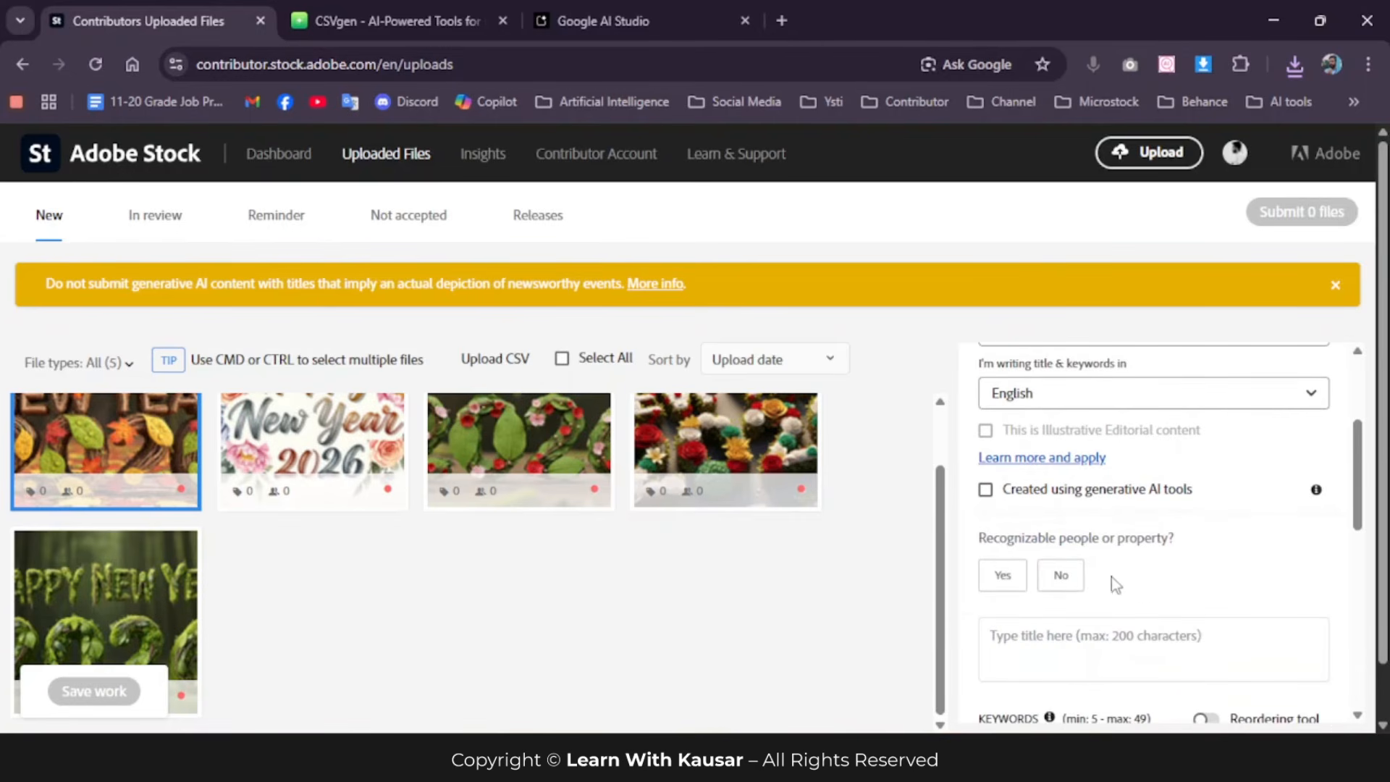
scroll(615, 587, up, 1)
Step: Upload the image_metadata_adobe CSV file from Downloads to Adobe Stock and refresh the uploaded files to load its metadata
click(500, 360)
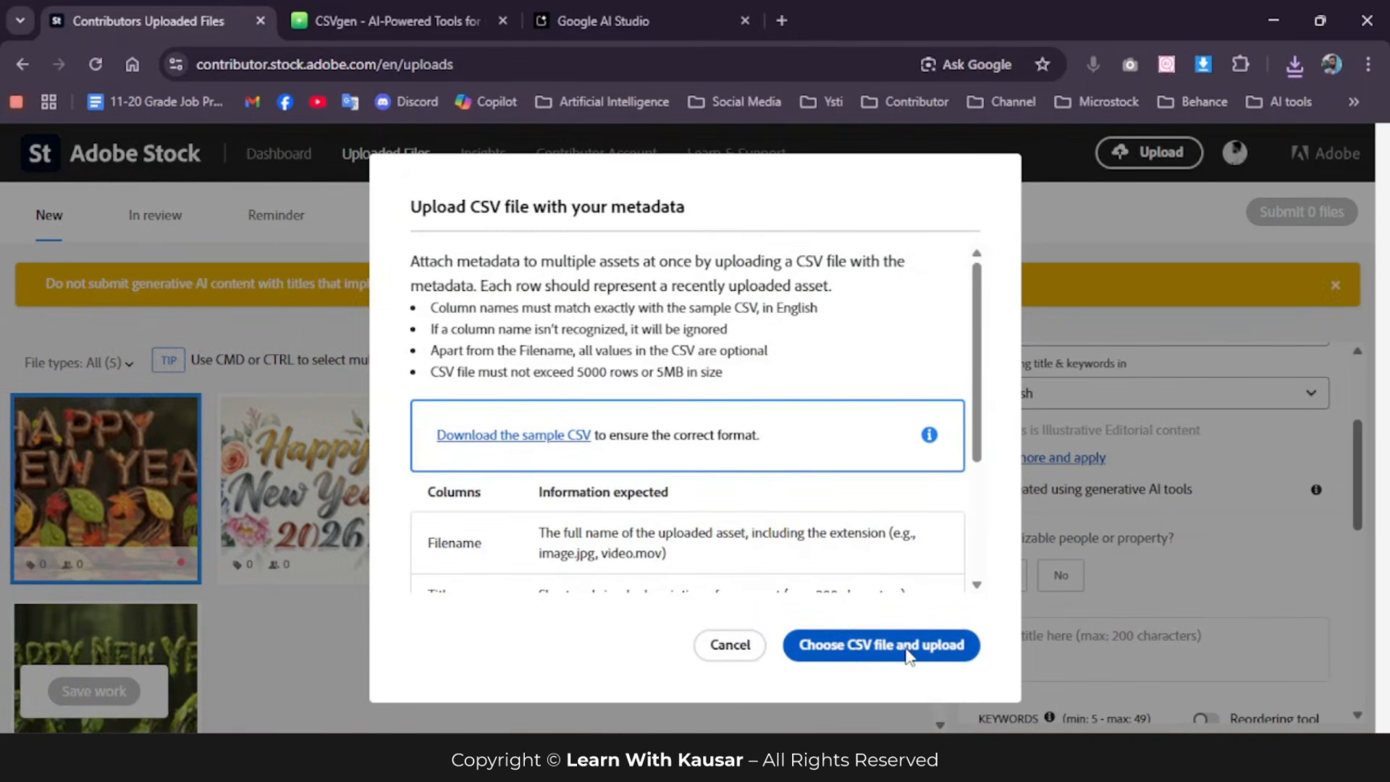
click(914, 650)
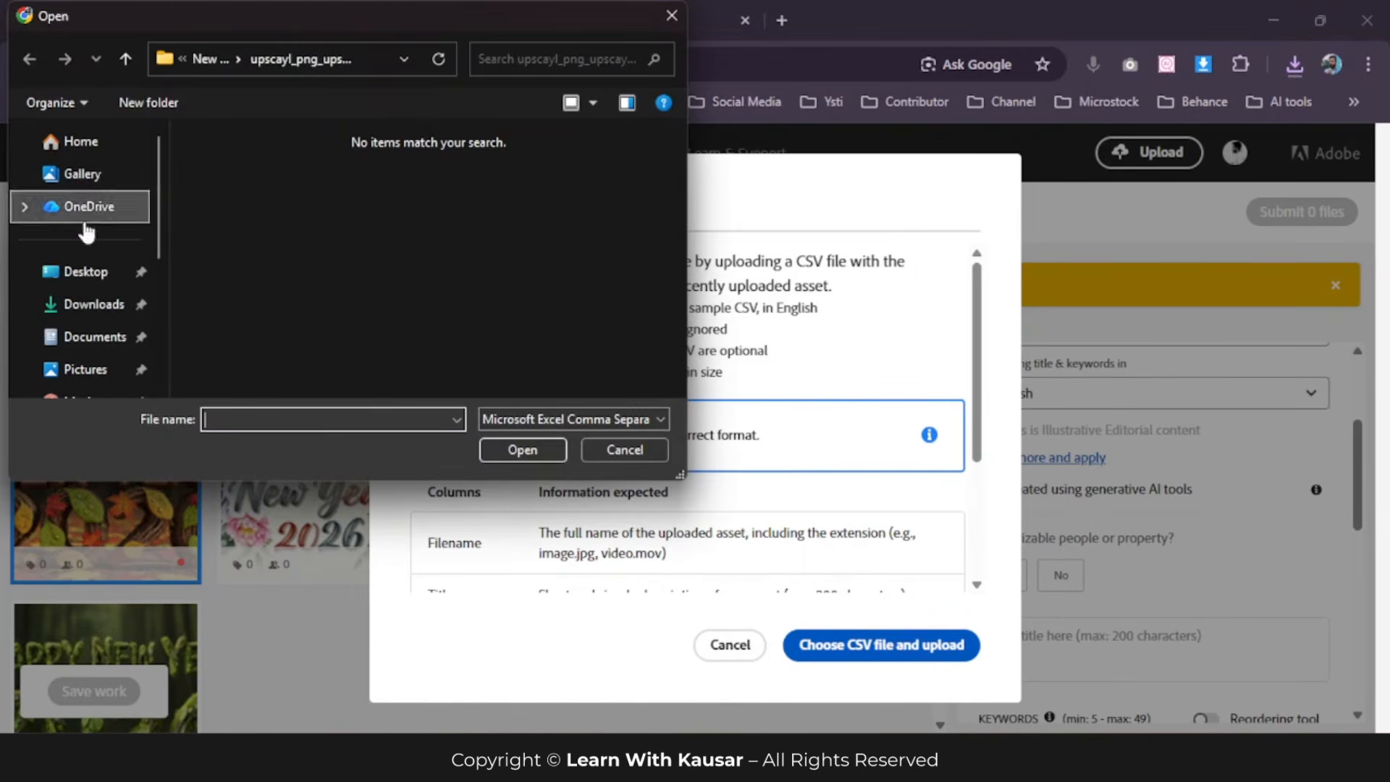
click(95, 305)
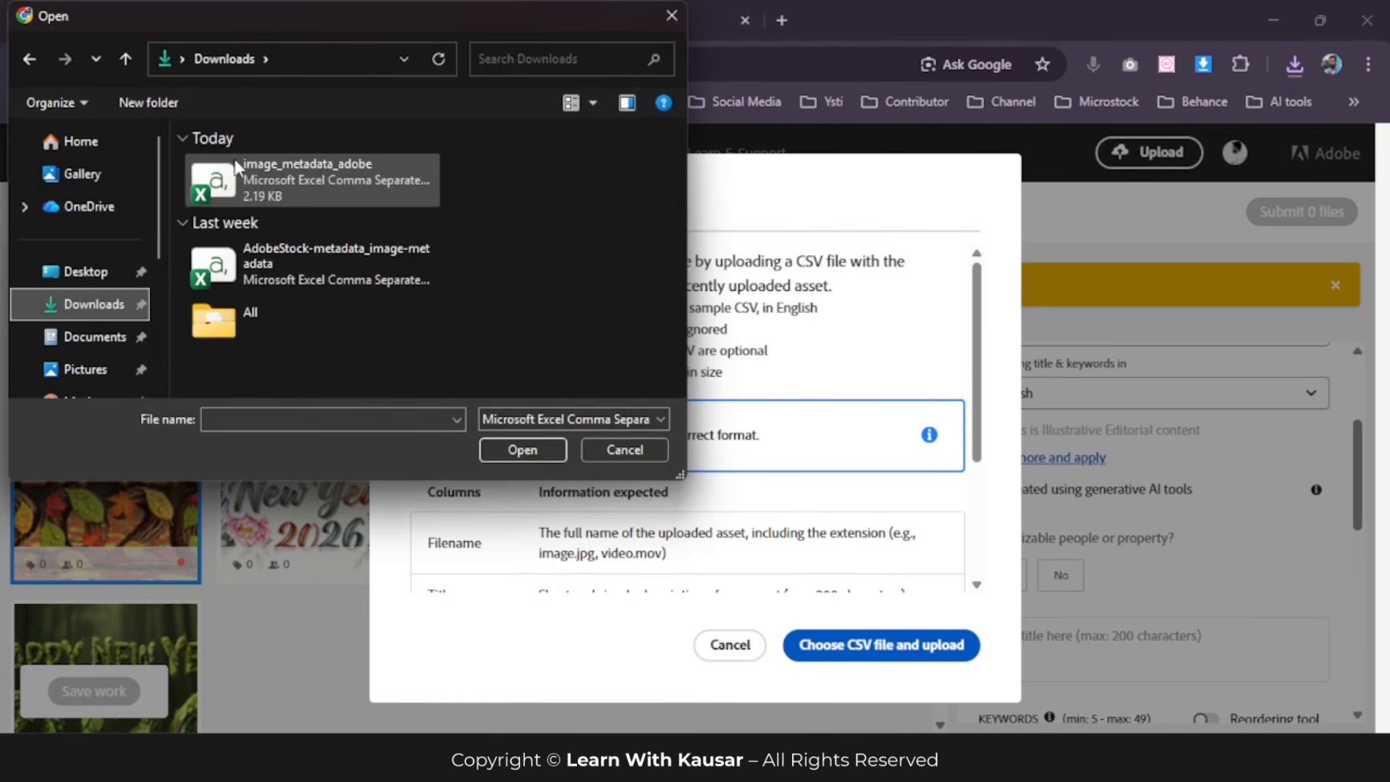
click(302, 181)
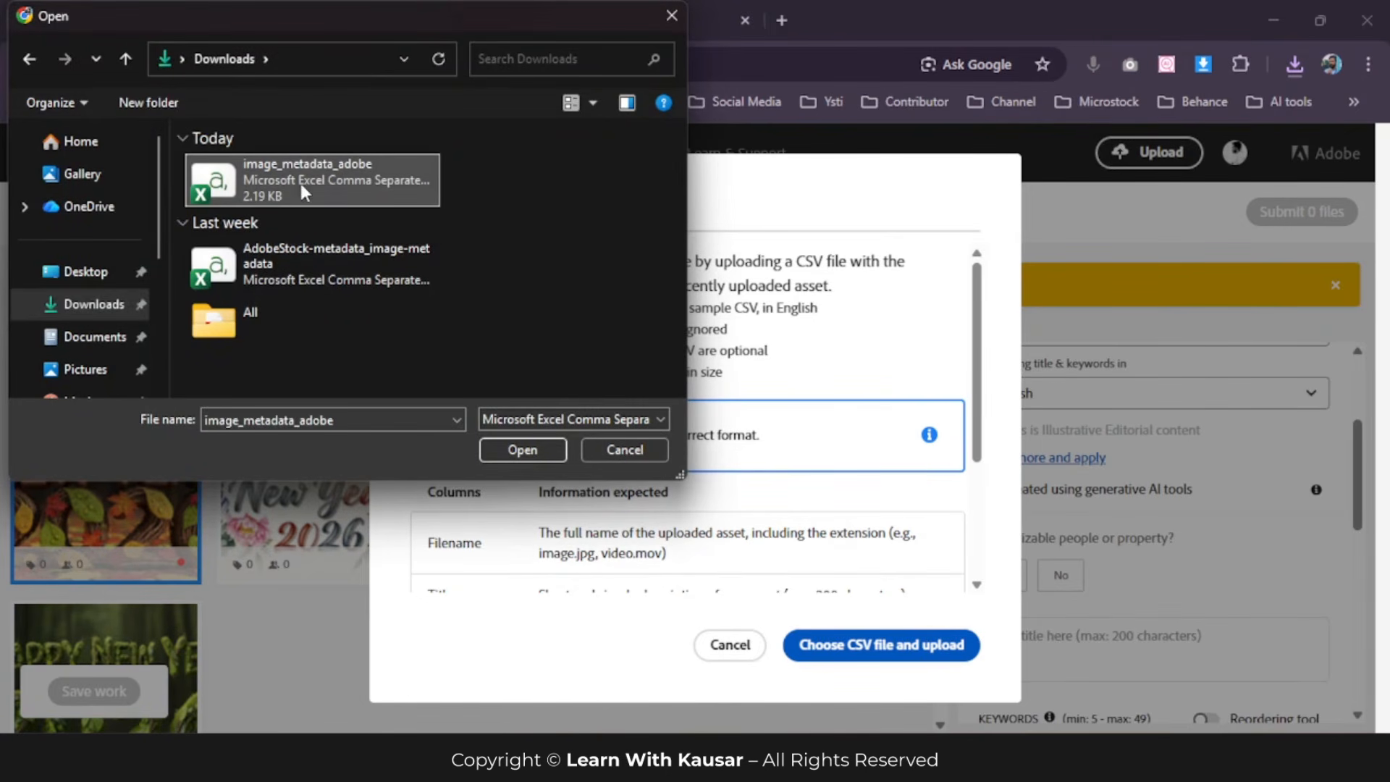
click(532, 450)
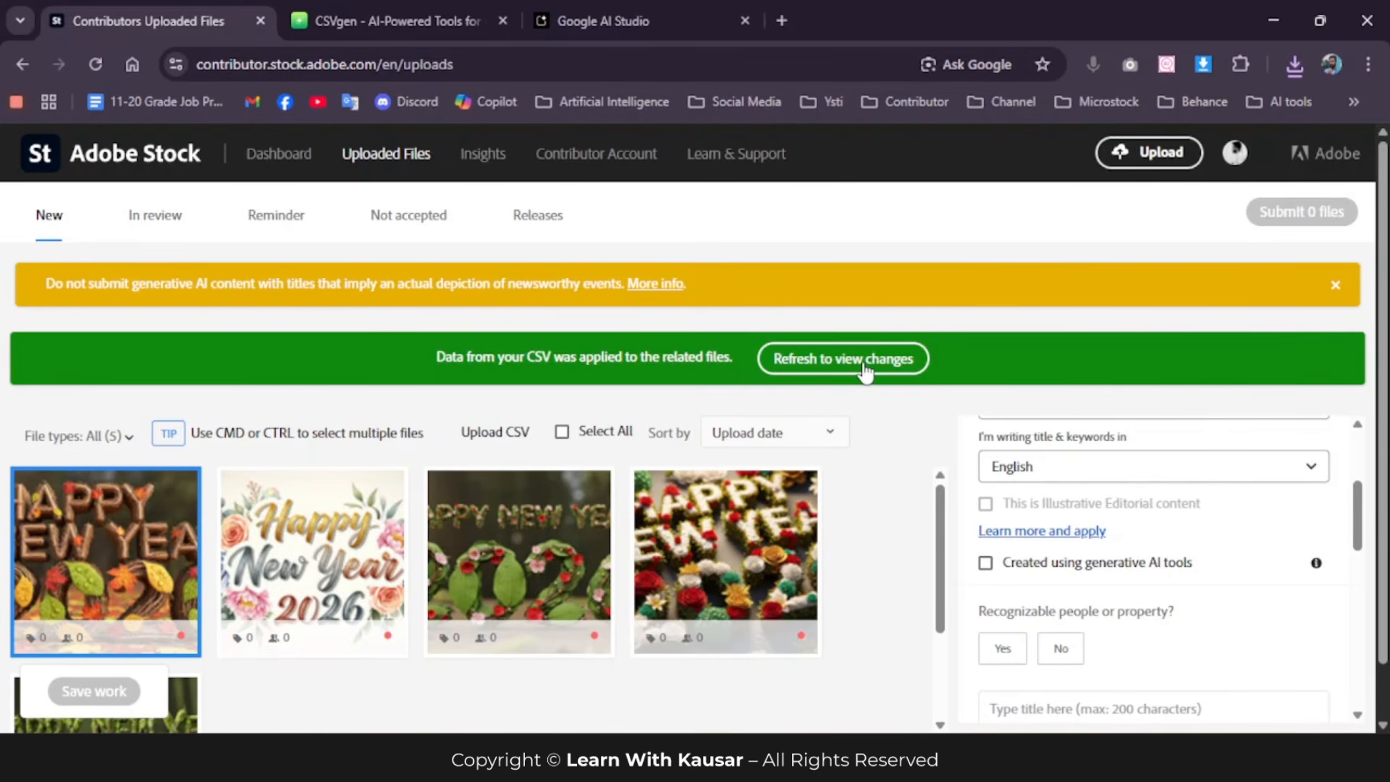
mouse_move(793, 627)
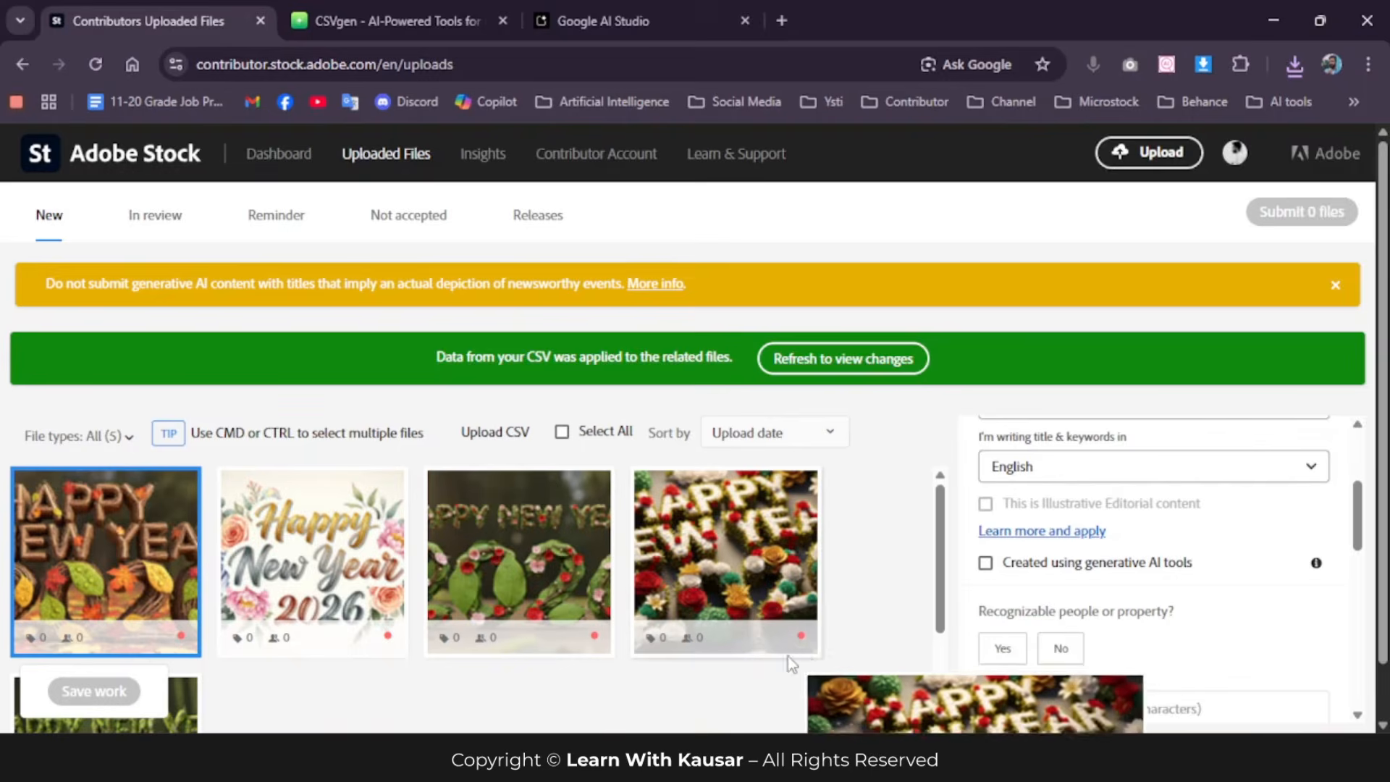
click(822, 365)
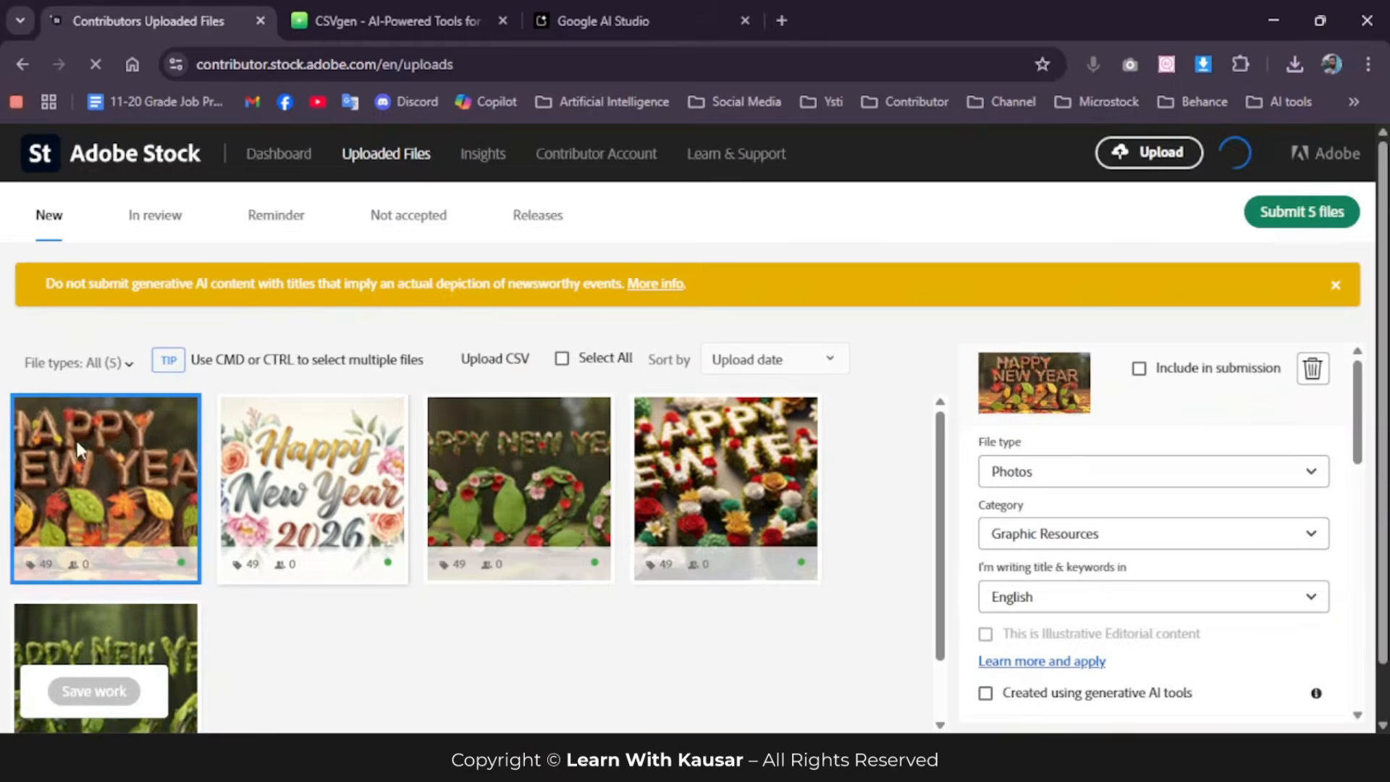
Step: Examine the imported title, category and keywords of the image with green leaves and red flowers
scroll(243, 603, down, 1)
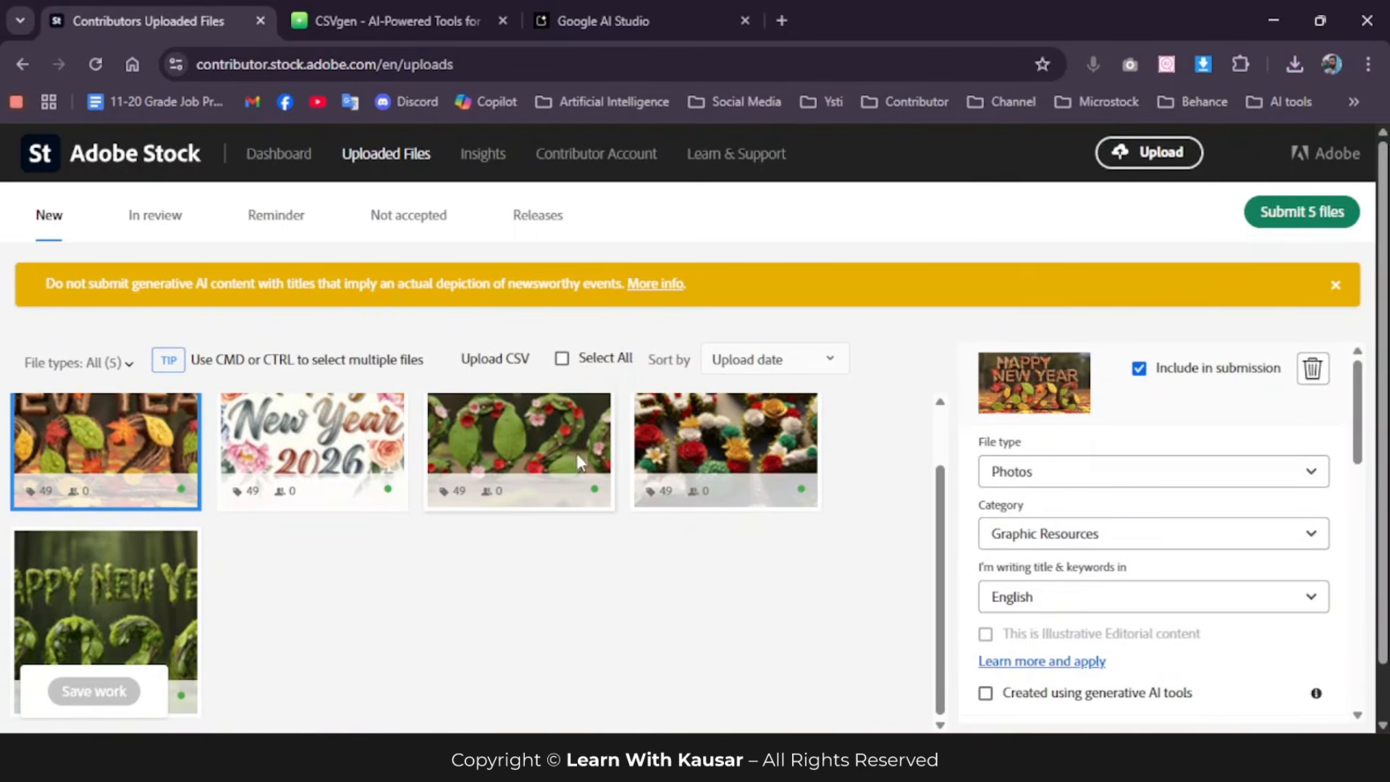
click(556, 444)
scroll(1166, 538, down, 4)
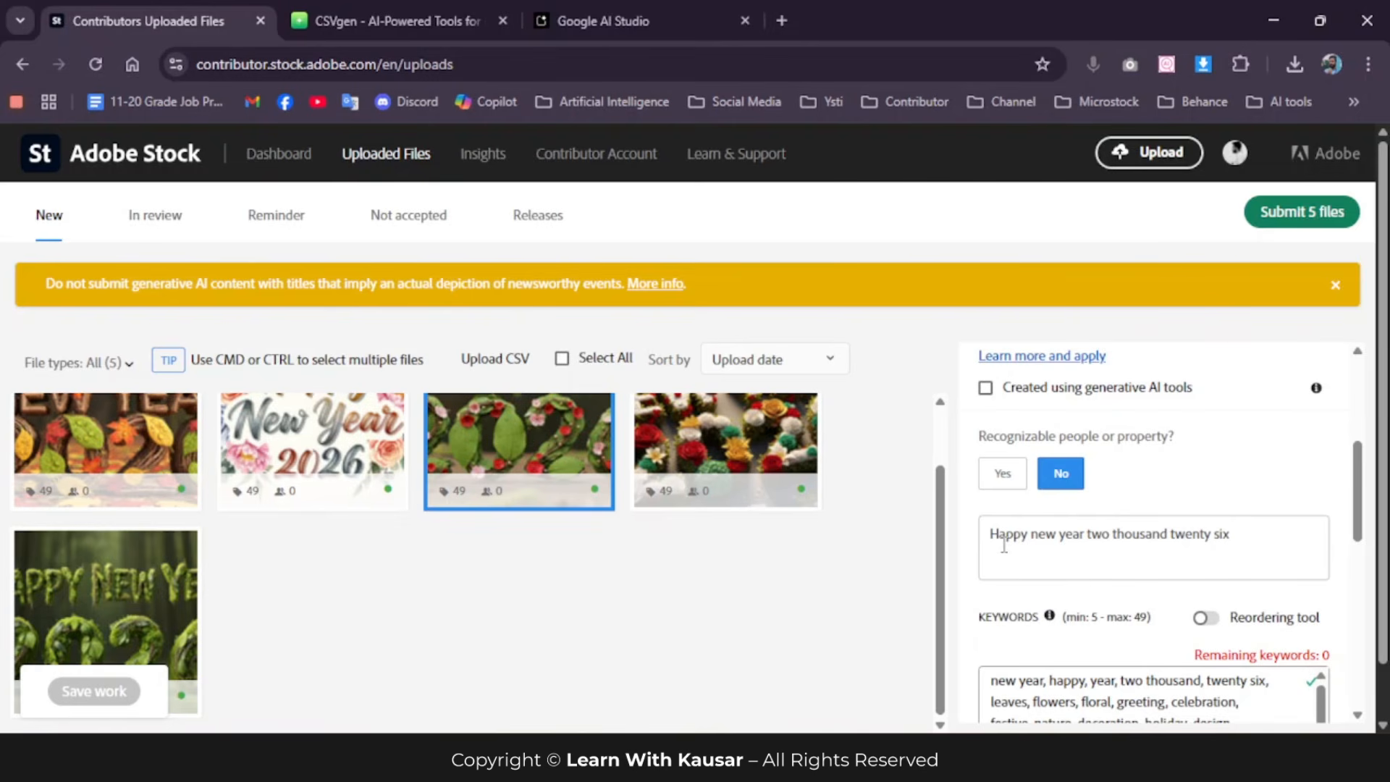
scroll(1186, 540, down, 3)
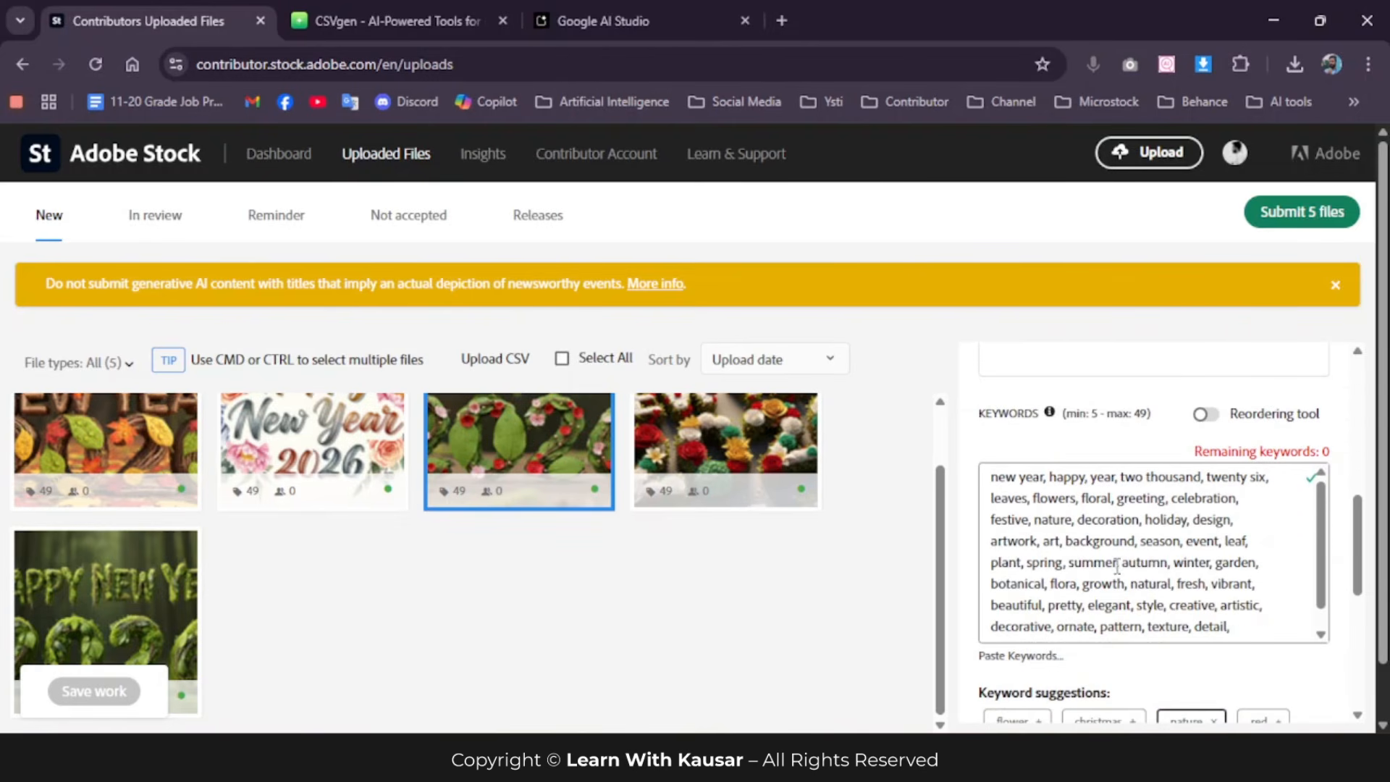
scroll(1115, 565, down, 1)
scroll(1107, 543, up, 1)
scroll(1118, 492, up, 5)
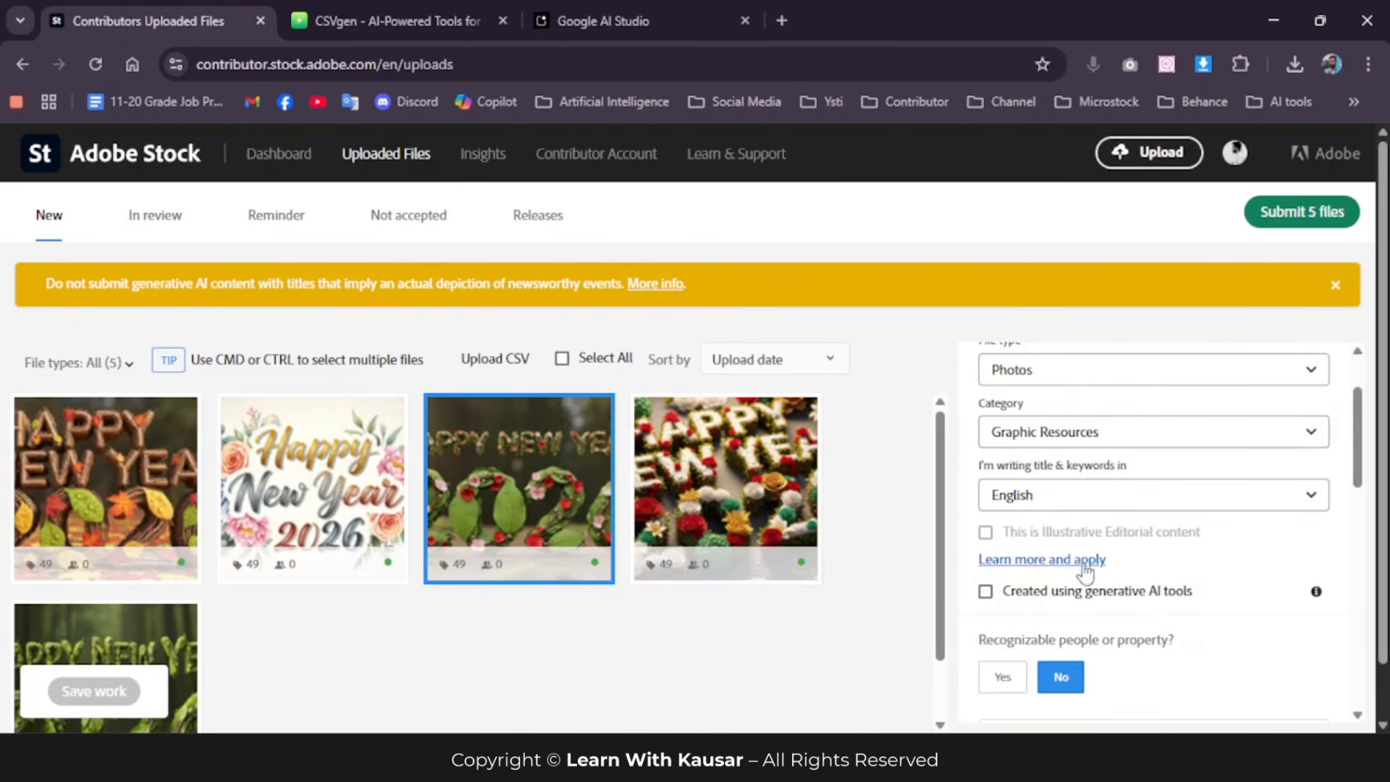
scroll(1141, 536, down, 3)
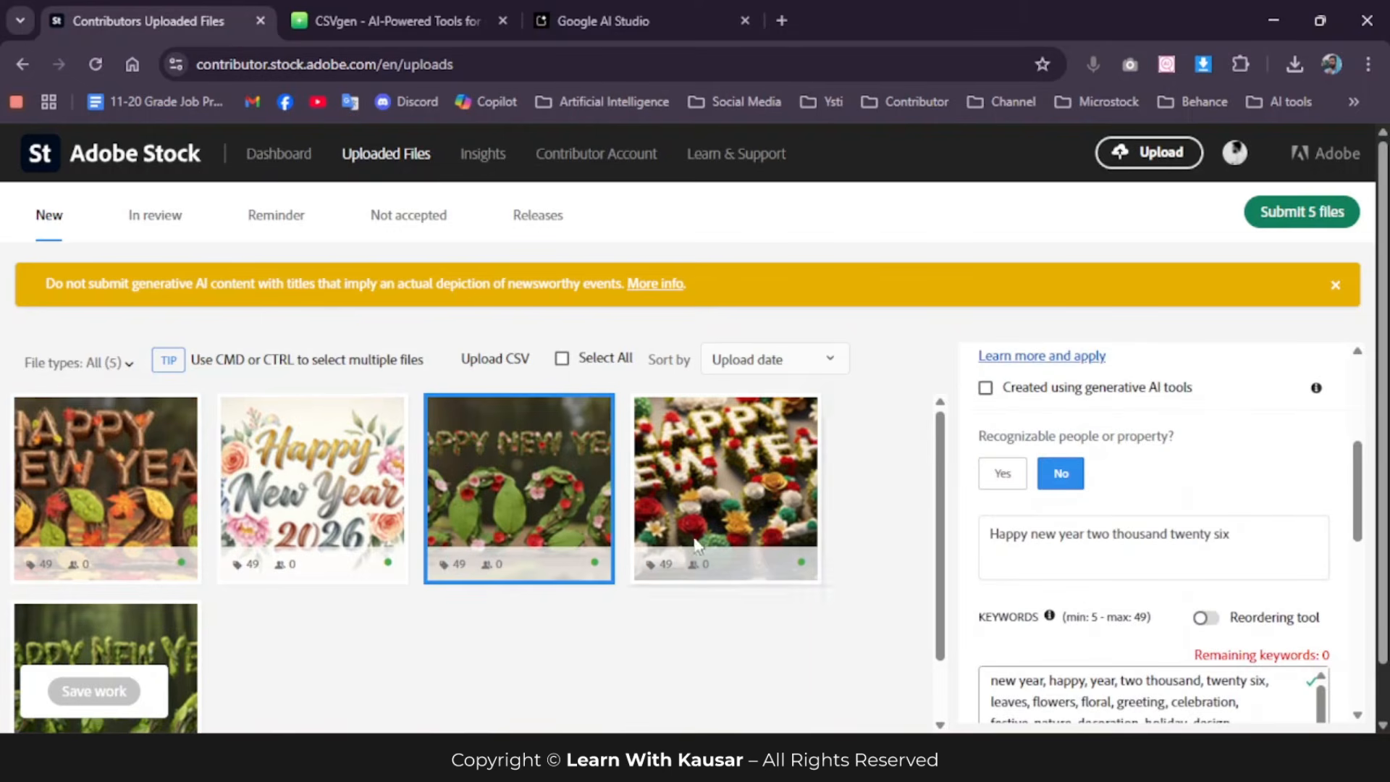
Step: Mark all five uploaded images as created using generative AI tools and save the work
click(563, 359)
scroll(1148, 572, up, 3)
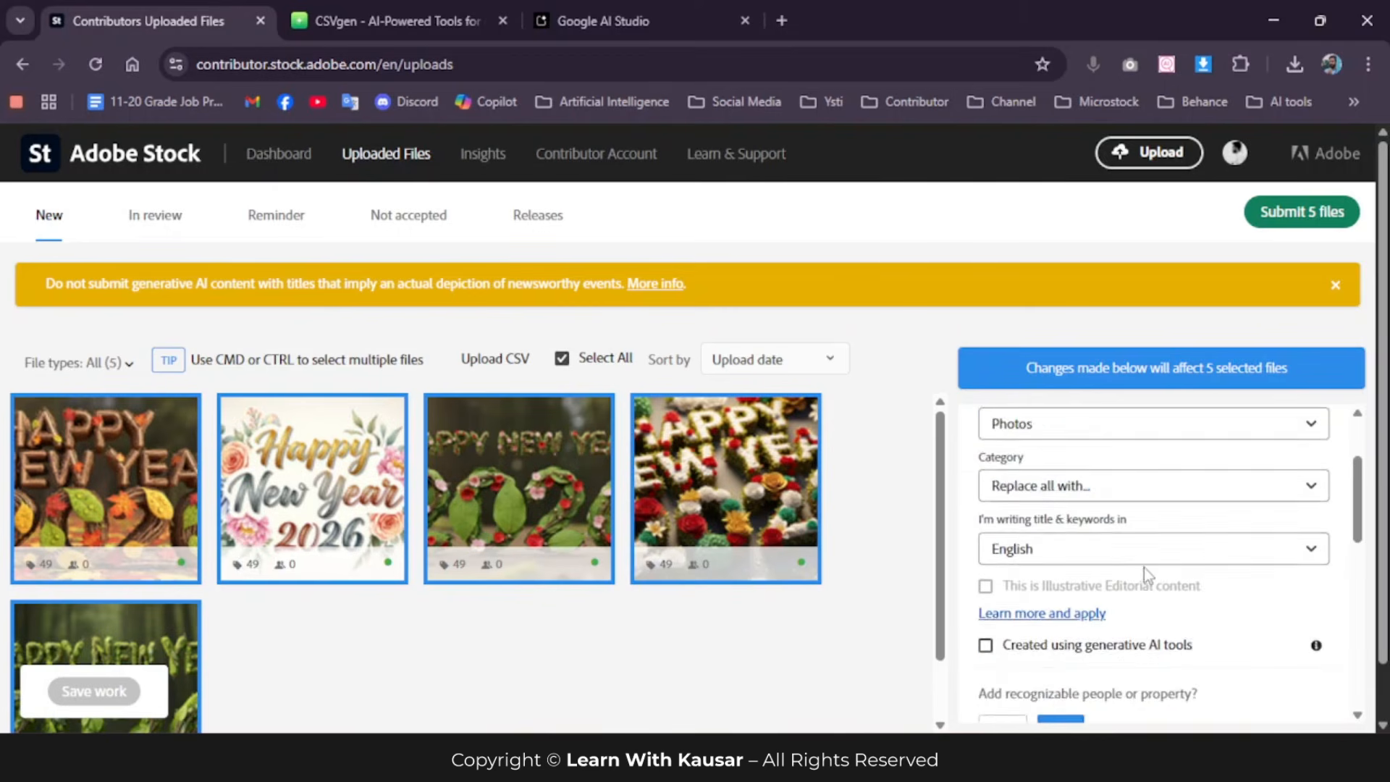
scroll(1086, 574, down, 1)
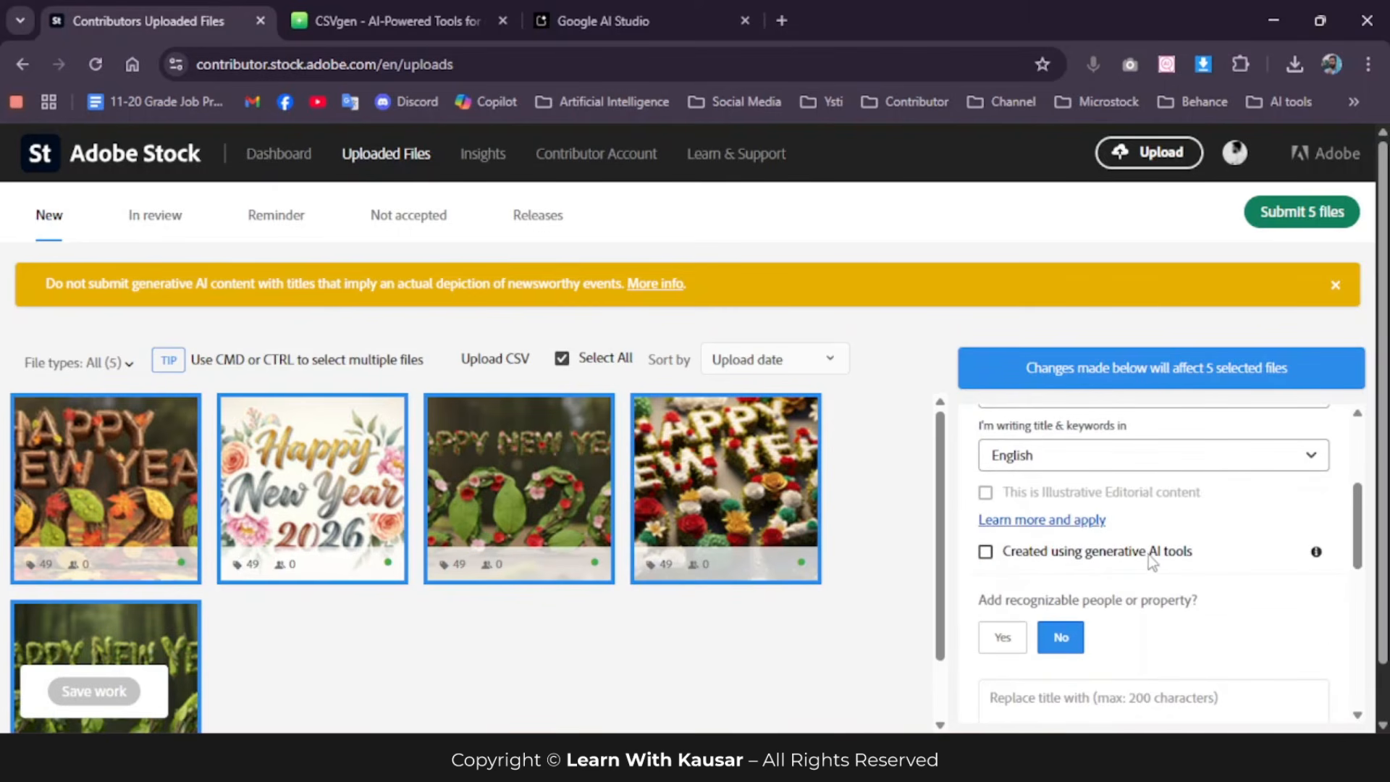
click(986, 552)
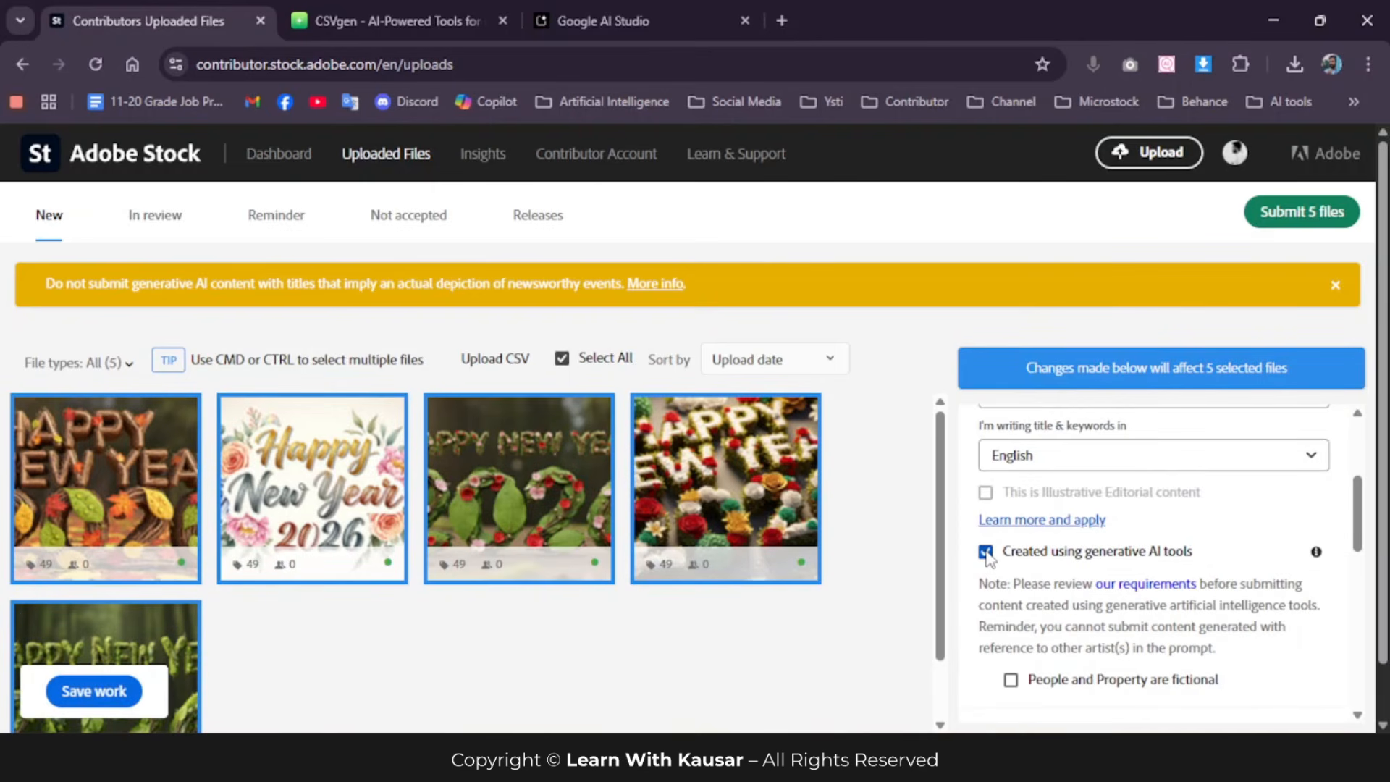
click(81, 689)
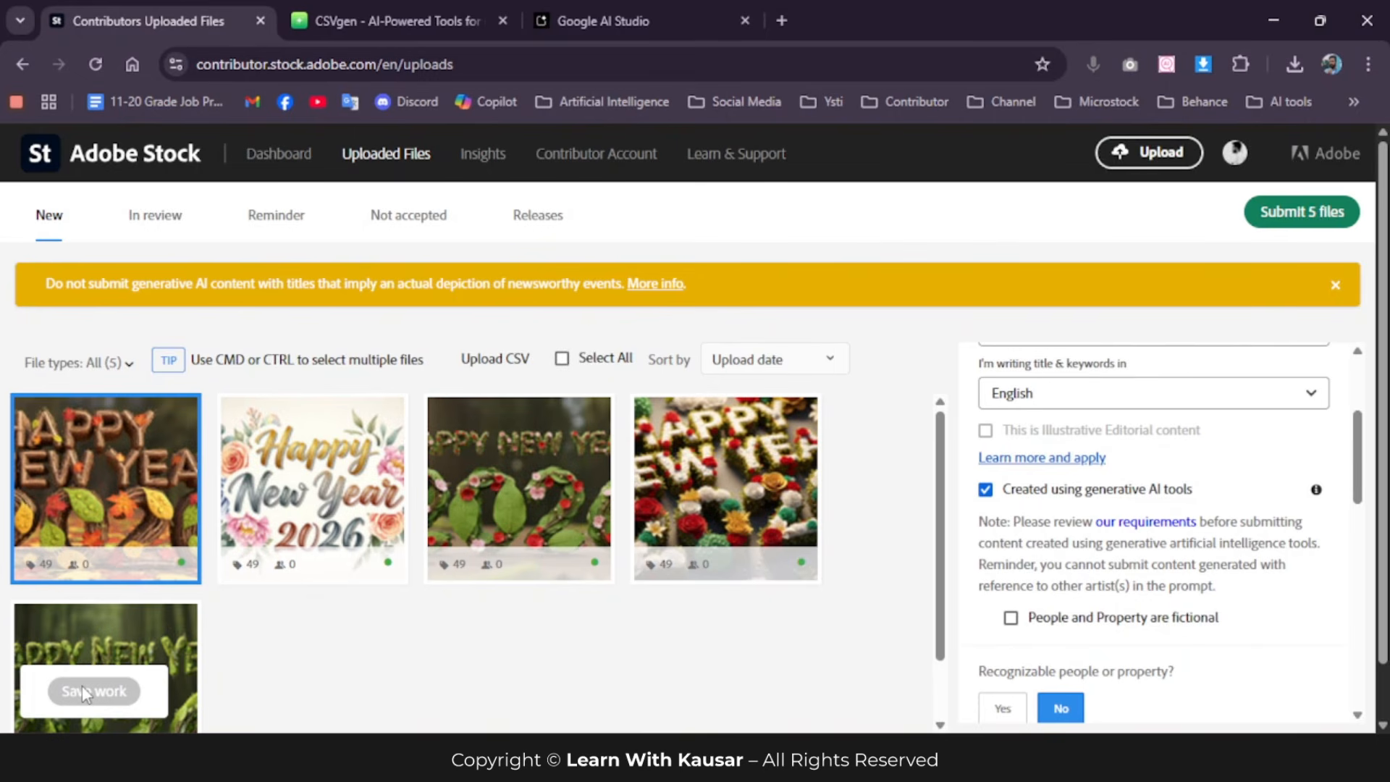
Step: Start submitting the five files and accept both the submission guidelines and the account suspension terms
click(1311, 216)
click(433, 339)
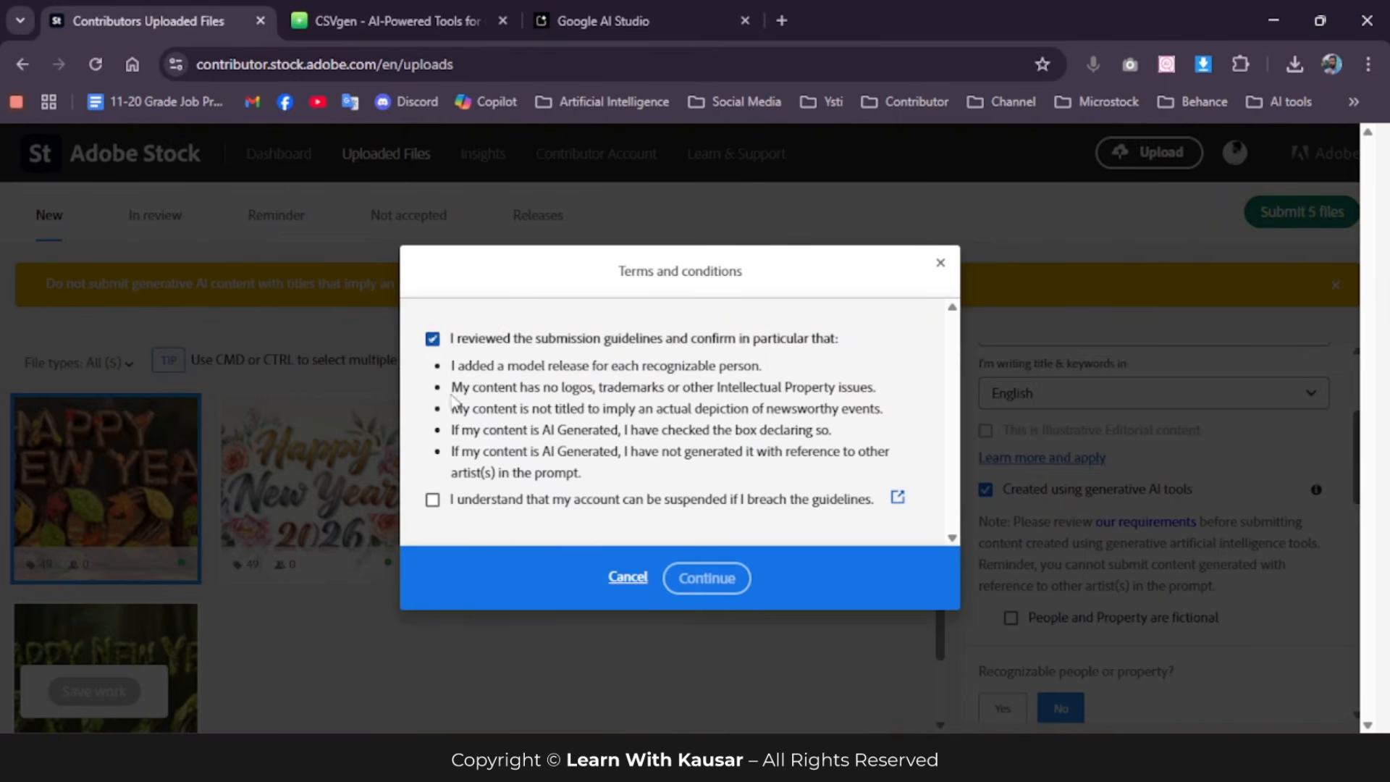
click(433, 500)
click(703, 579)
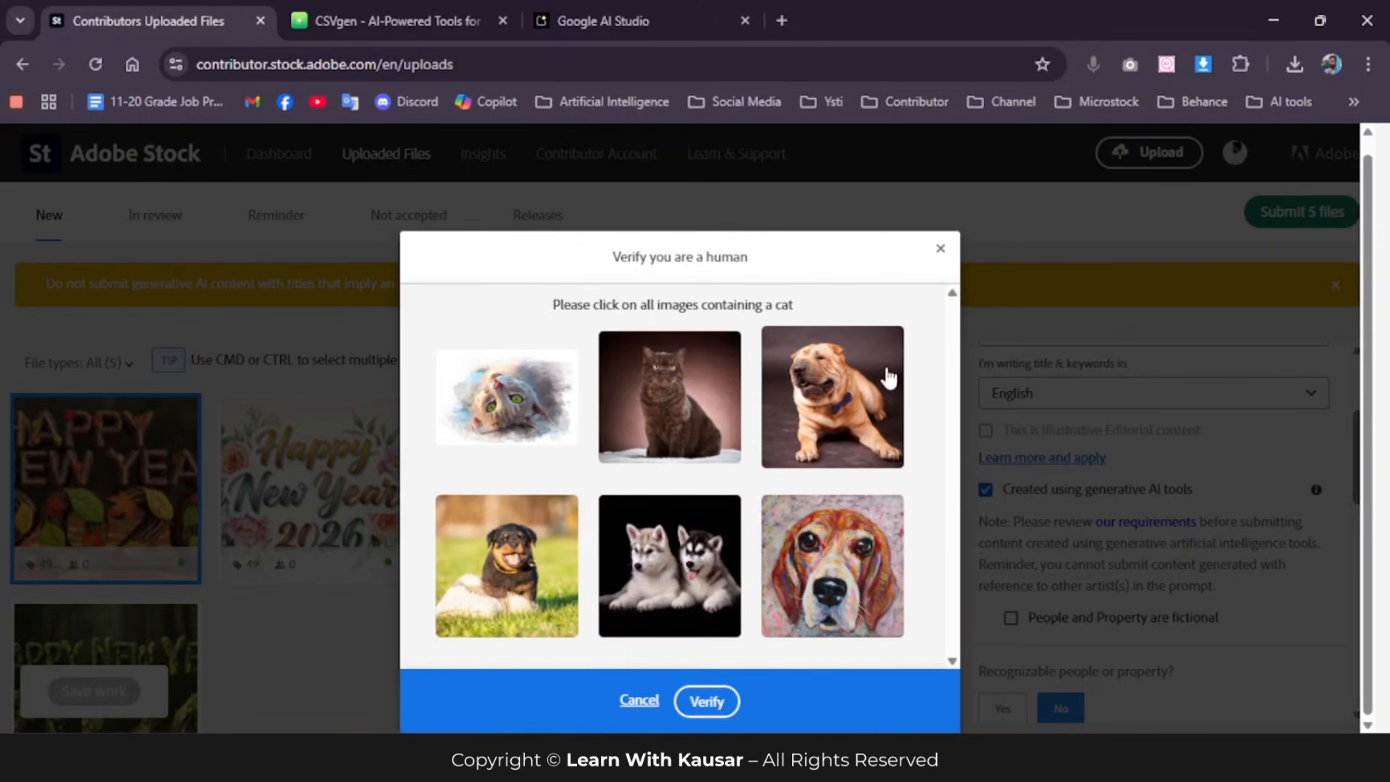
Step: Complete the first human verification by choosing the two pictures that contain a cat
click(507, 398)
click(646, 400)
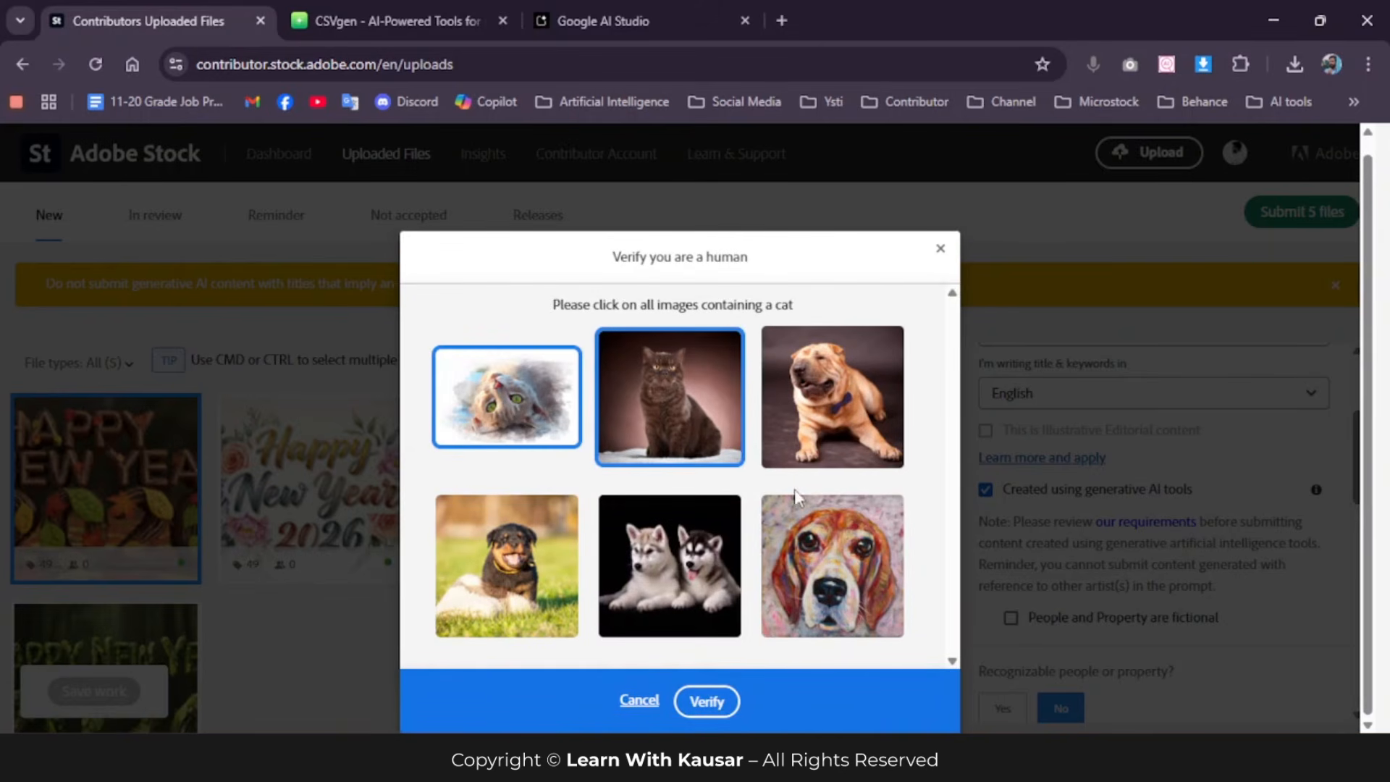
click(722, 695)
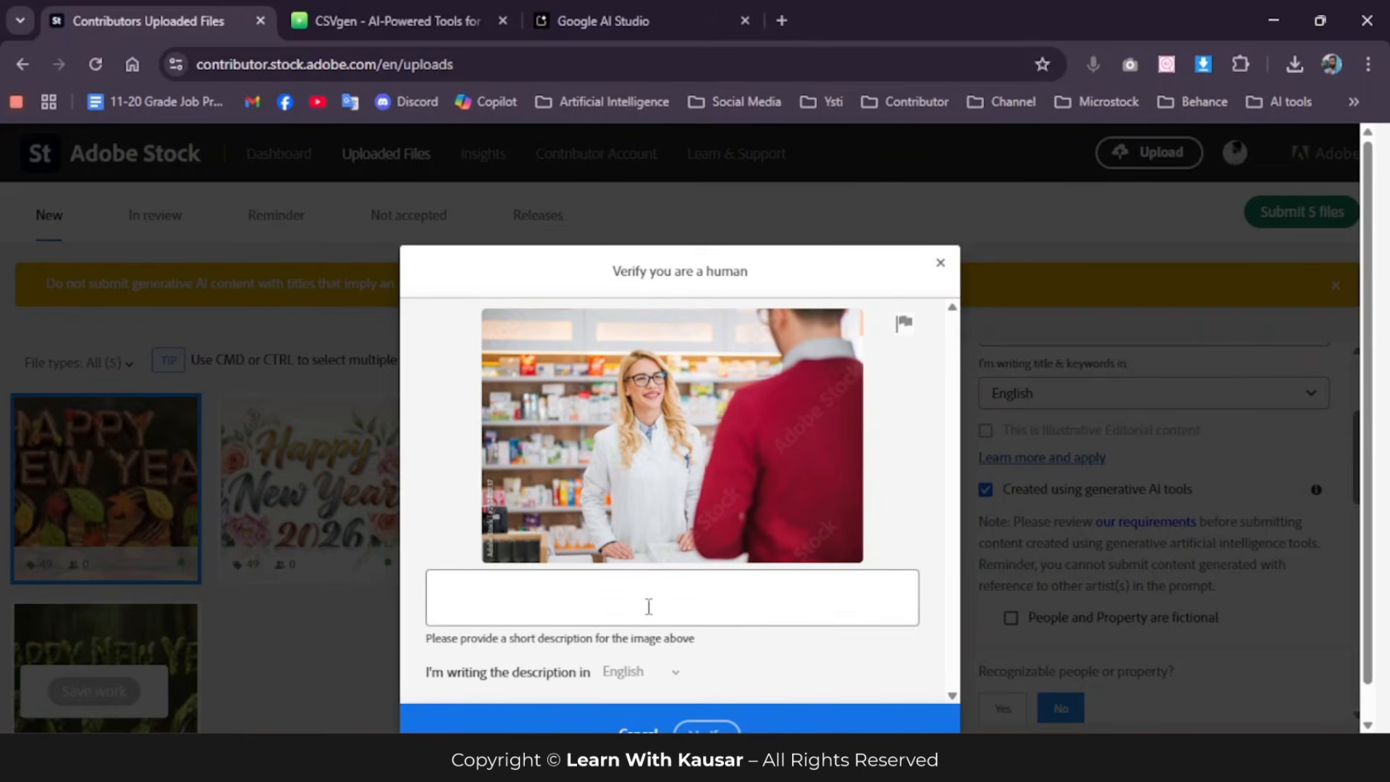
Step: Describe the pharmacy verification photo as "a female doctor smile v" and submit the description for verification
click(647, 598)
text(a)
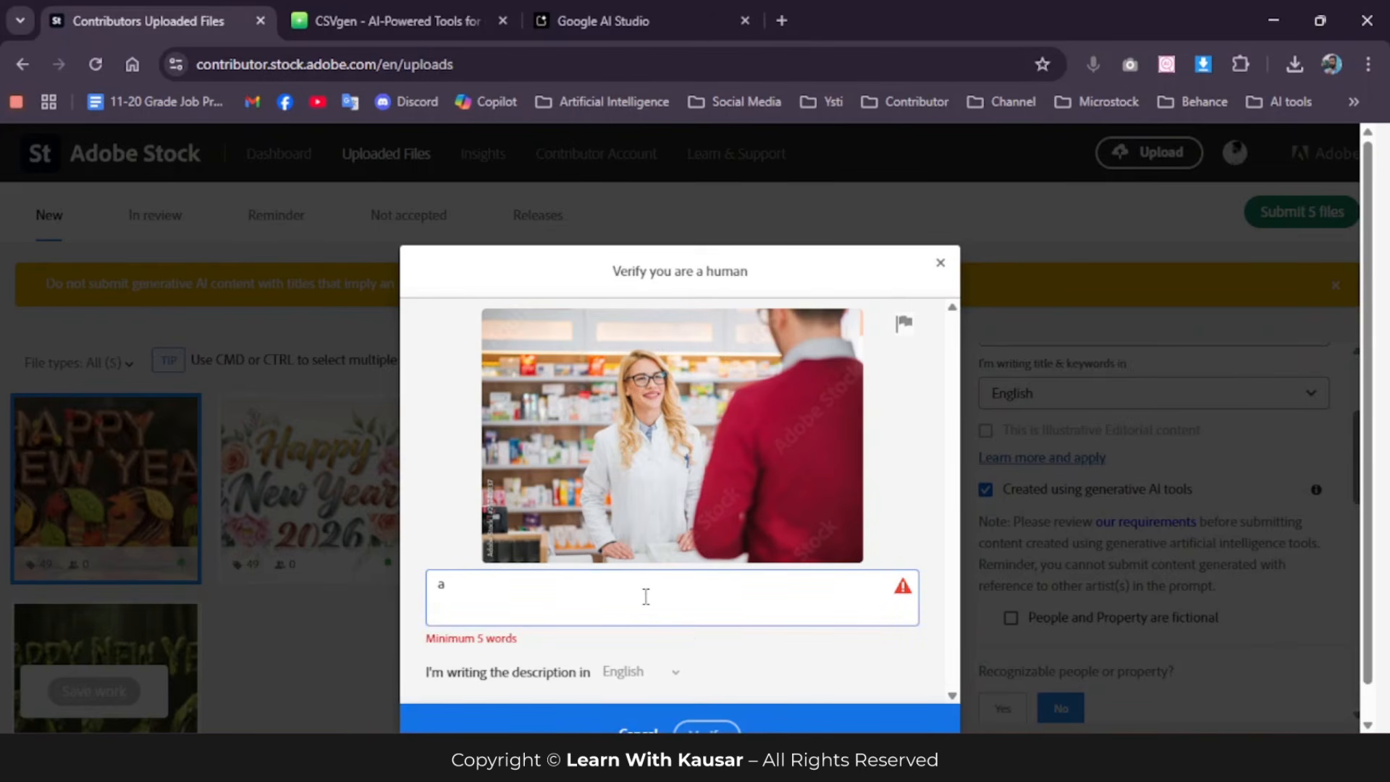
text( dena)
key(BackSpace)
key(BackSpace)
key(BackSpace)
key(BackSpace)
key(BackSpace)
text(fema)
text(tor smile)
scroll(688, 565, down, 2)
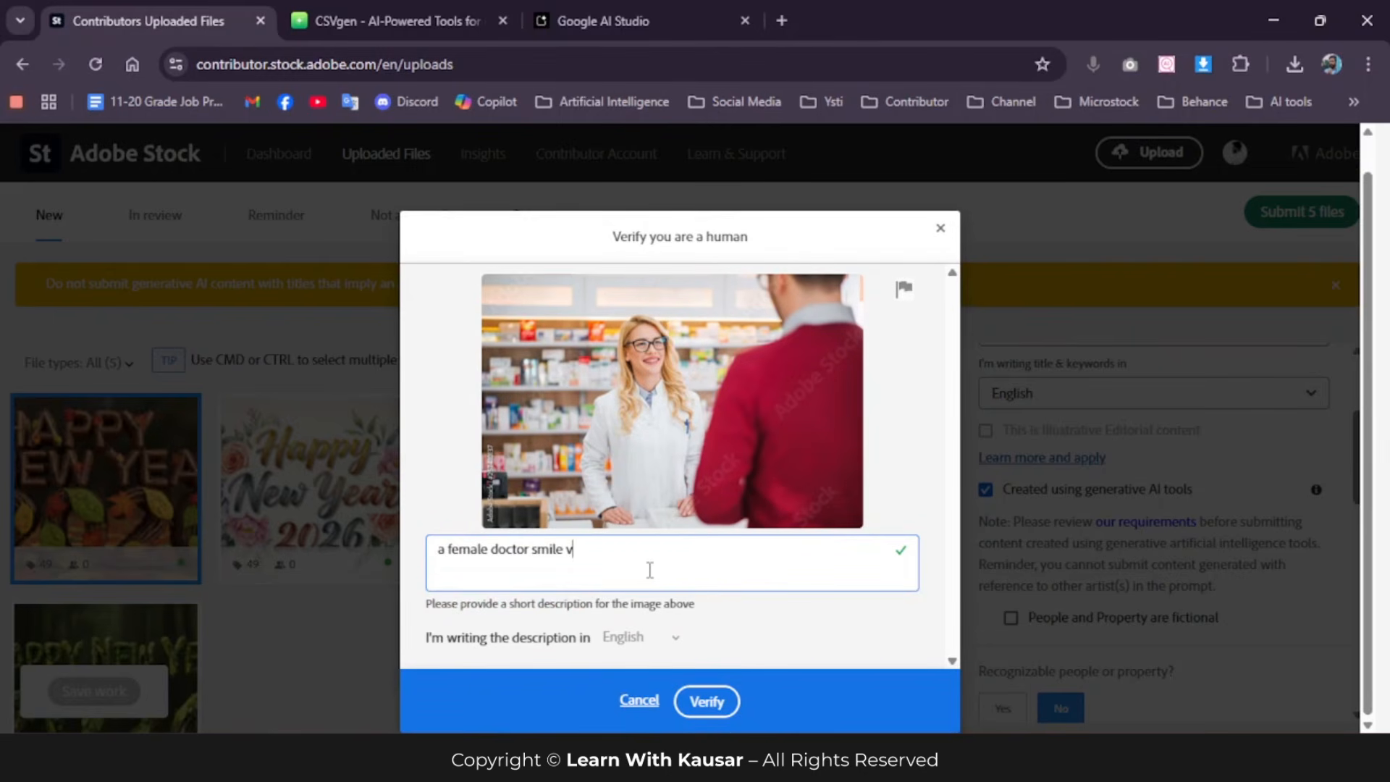
click(716, 701)
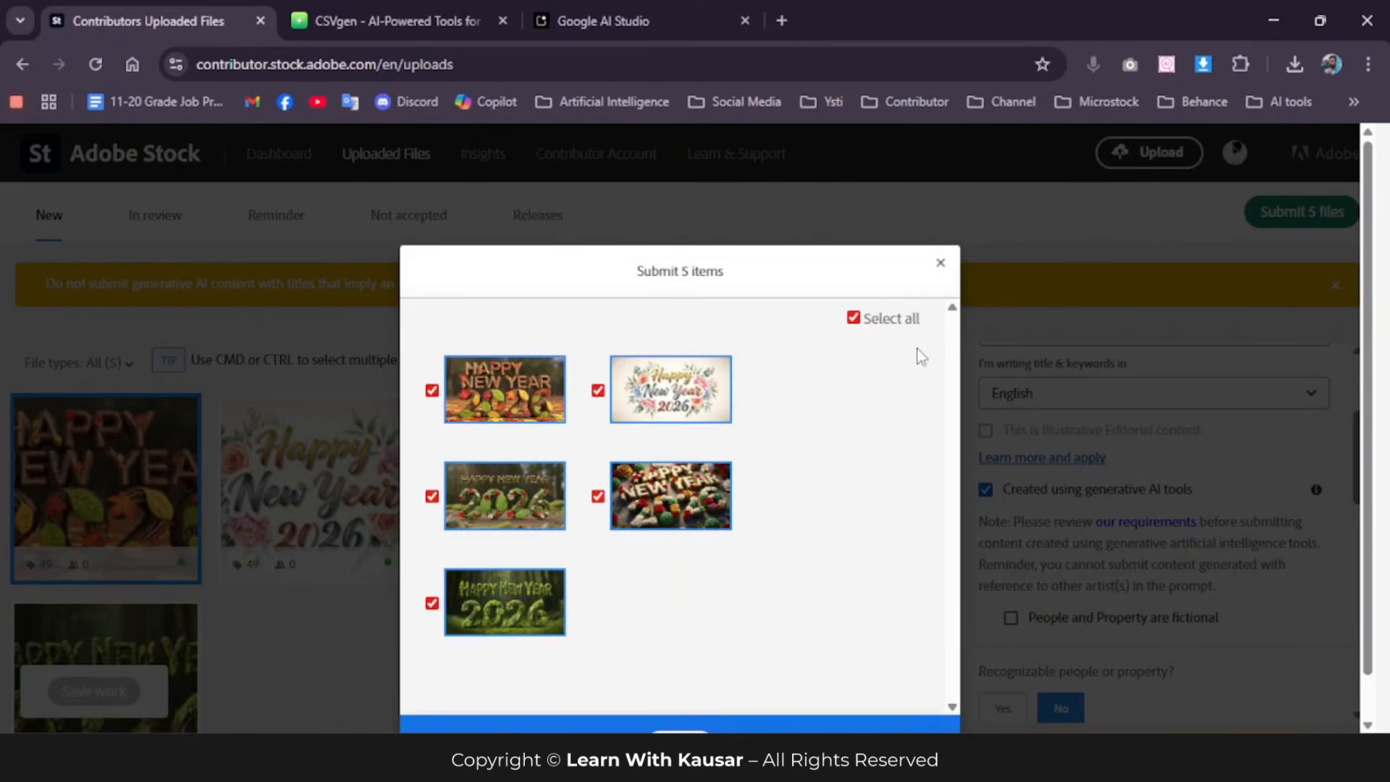
Step: Submit all five selected images and look over them in the In review list
click(680, 702)
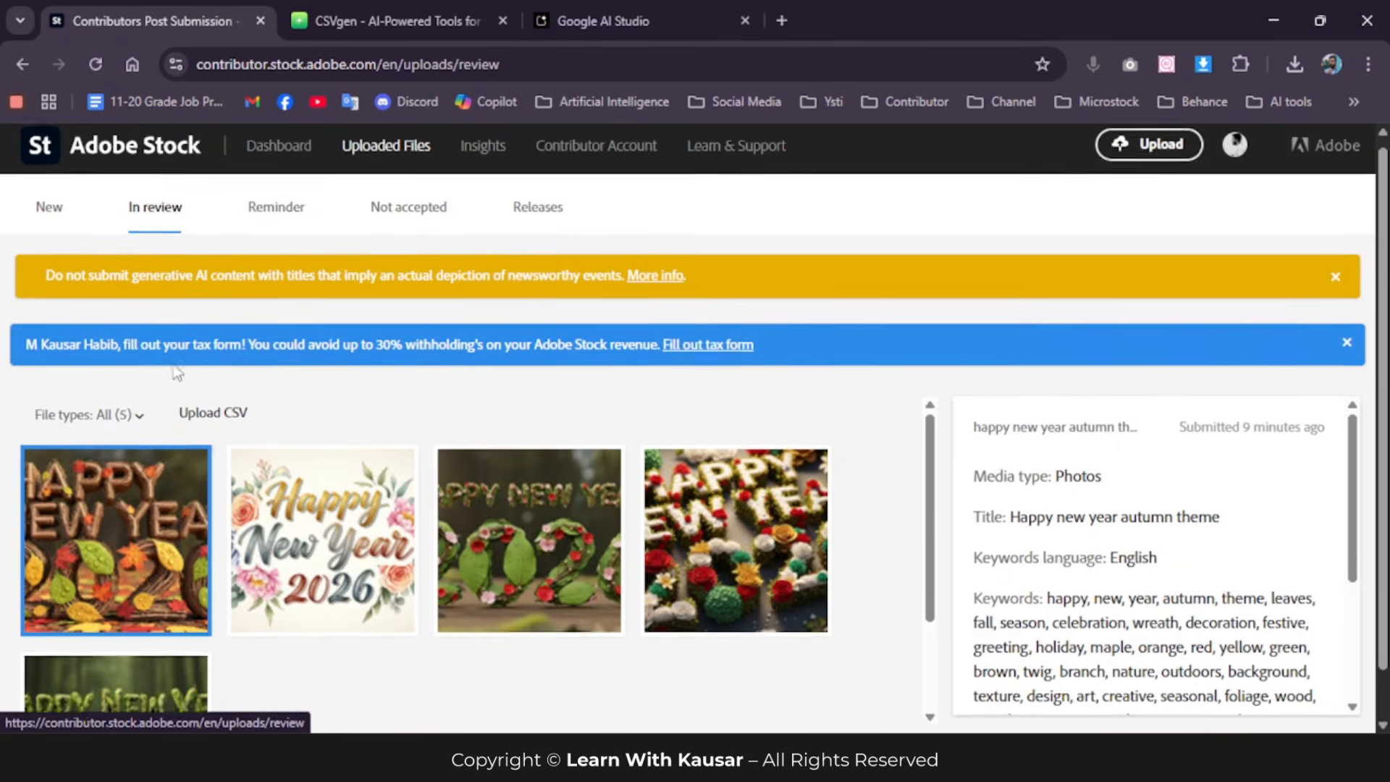
scroll(116, 351, down, 1)
scroll(210, 405, down, 1)
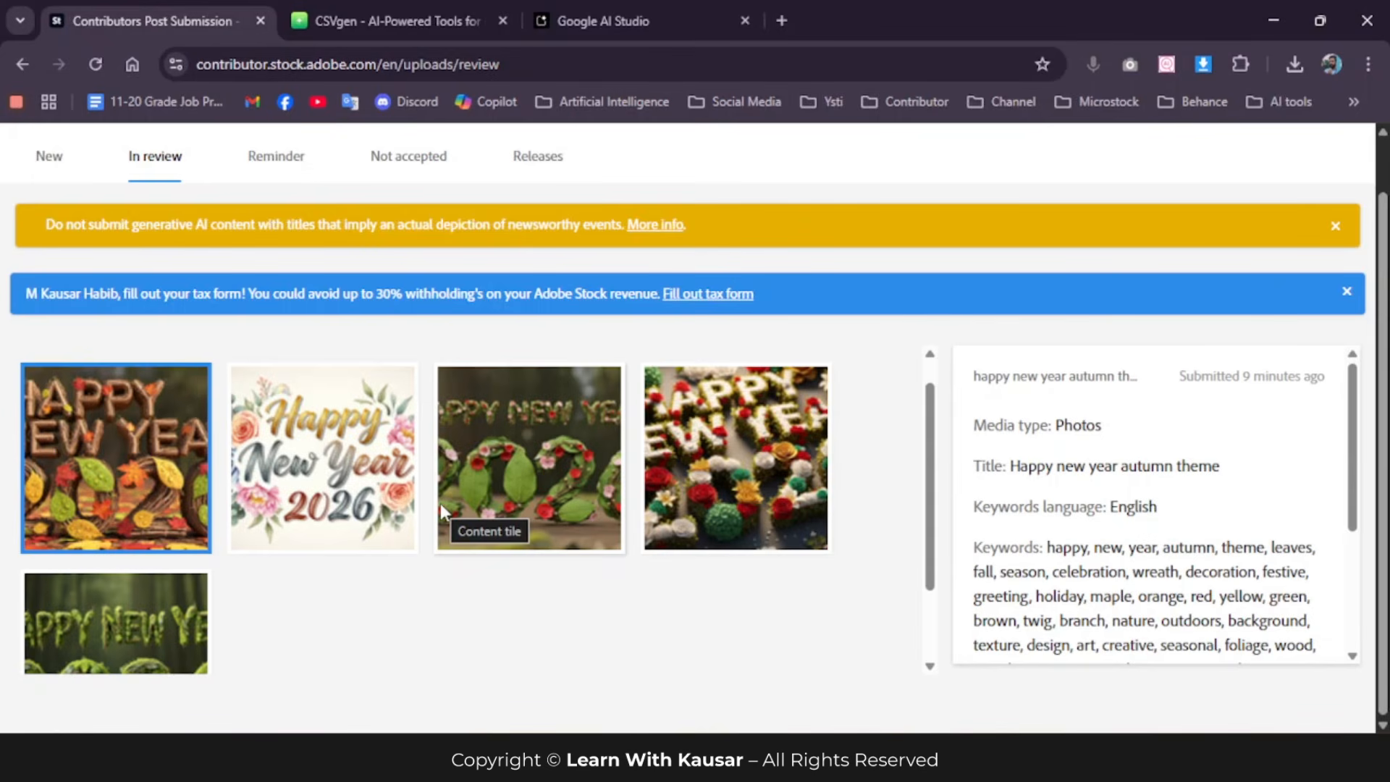
click(891, 759)
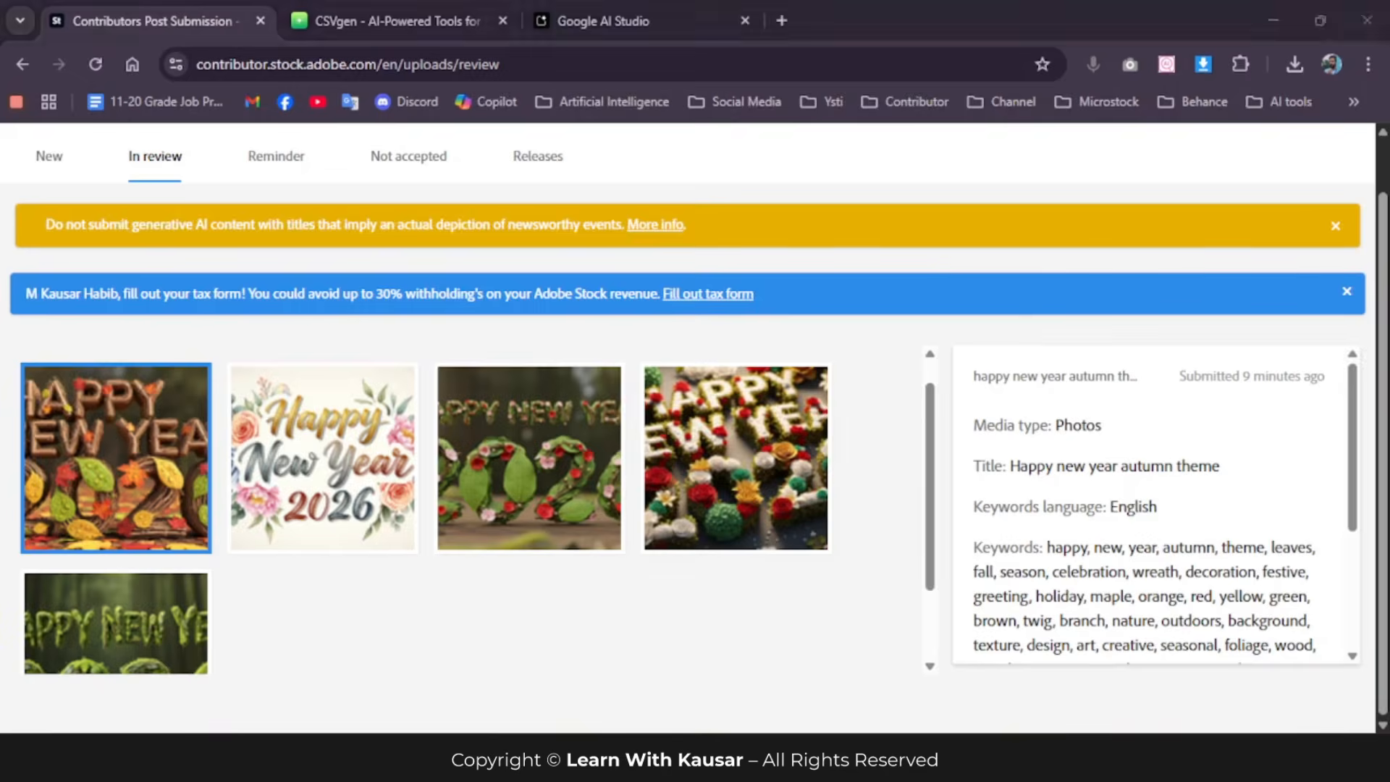